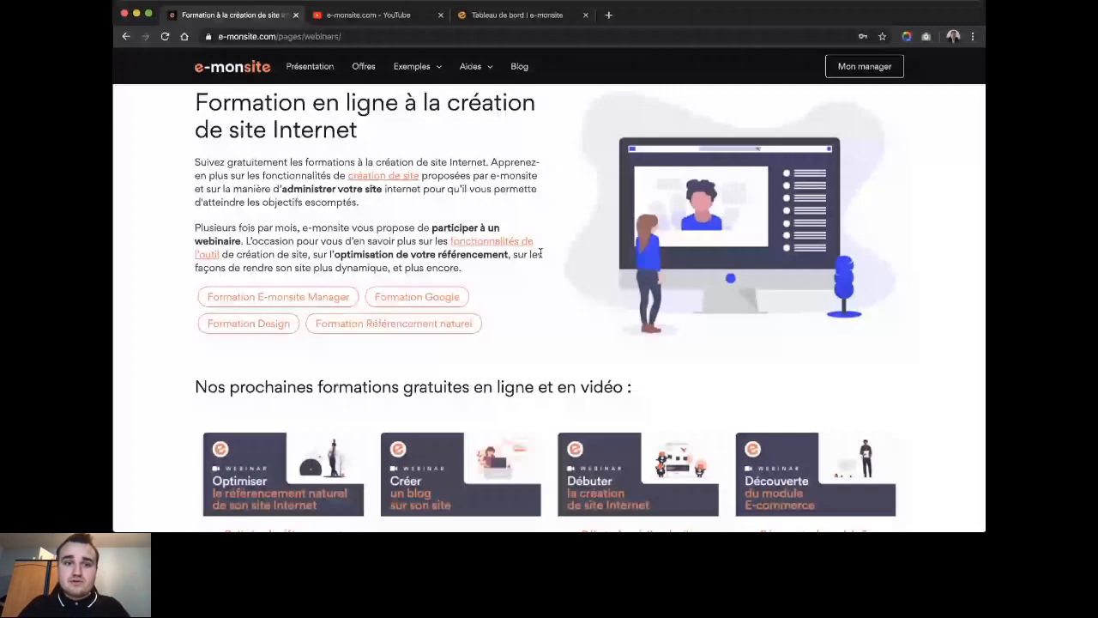
- Look through the upcoming free online training webinars, including their dates and topics, and return to the page introduction
{"action": "scroll", "coordinate": [907, 249], "scroll_direction": "down", "scroll_amount": 10}
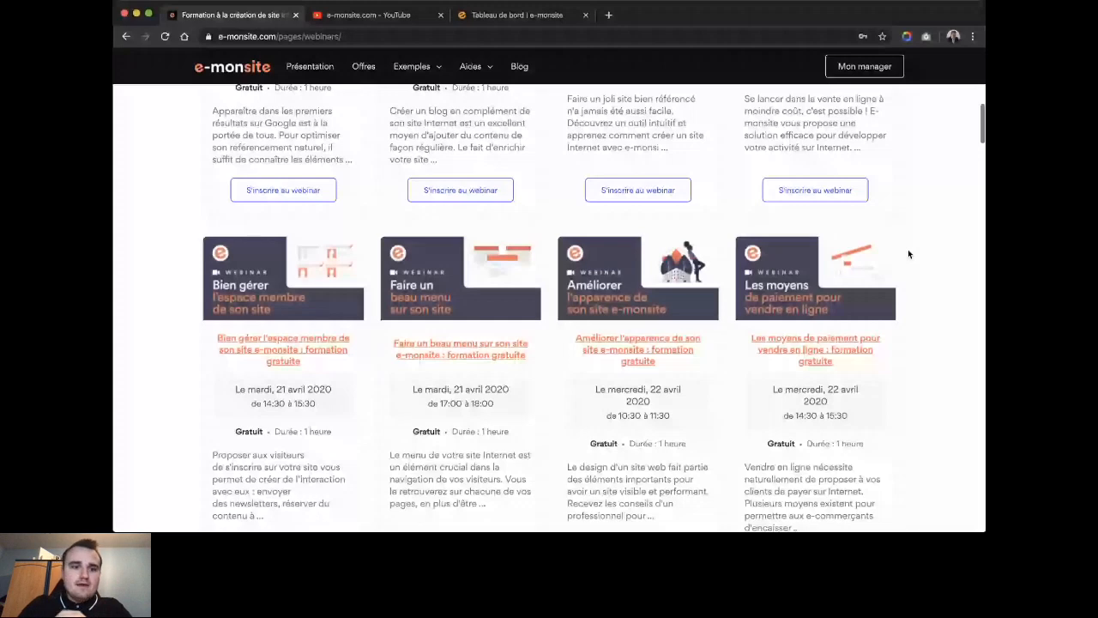
{"action": "scroll", "coordinate": [908, 253], "scroll_direction": "up", "scroll_amount": 3}
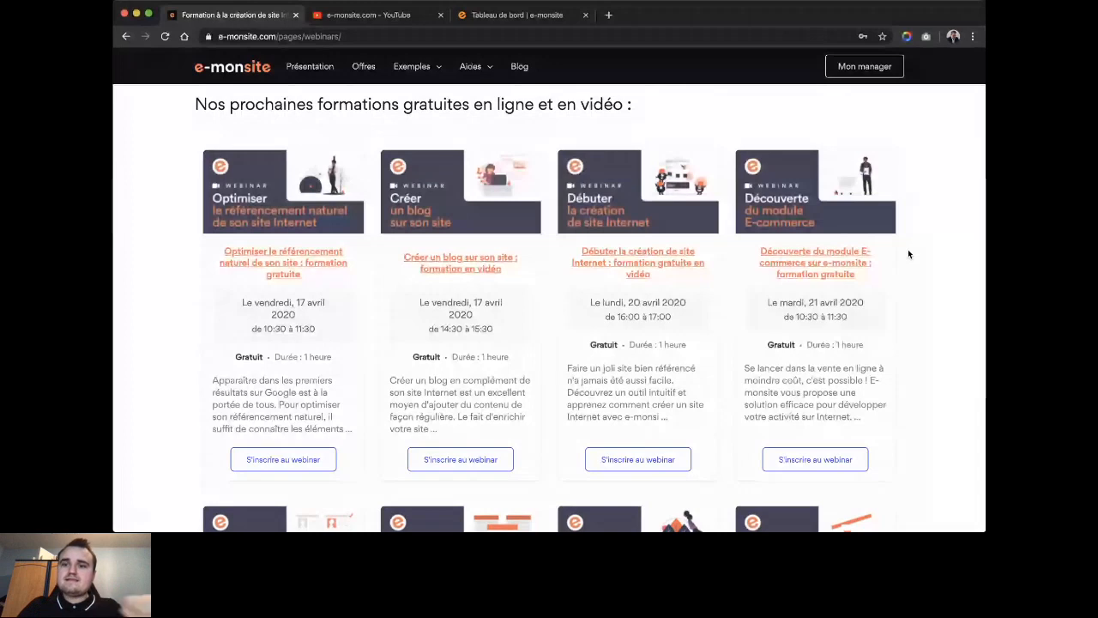
{"action": "scroll", "coordinate": [908, 253], "scroll_direction": "down", "scroll_amount": 1}
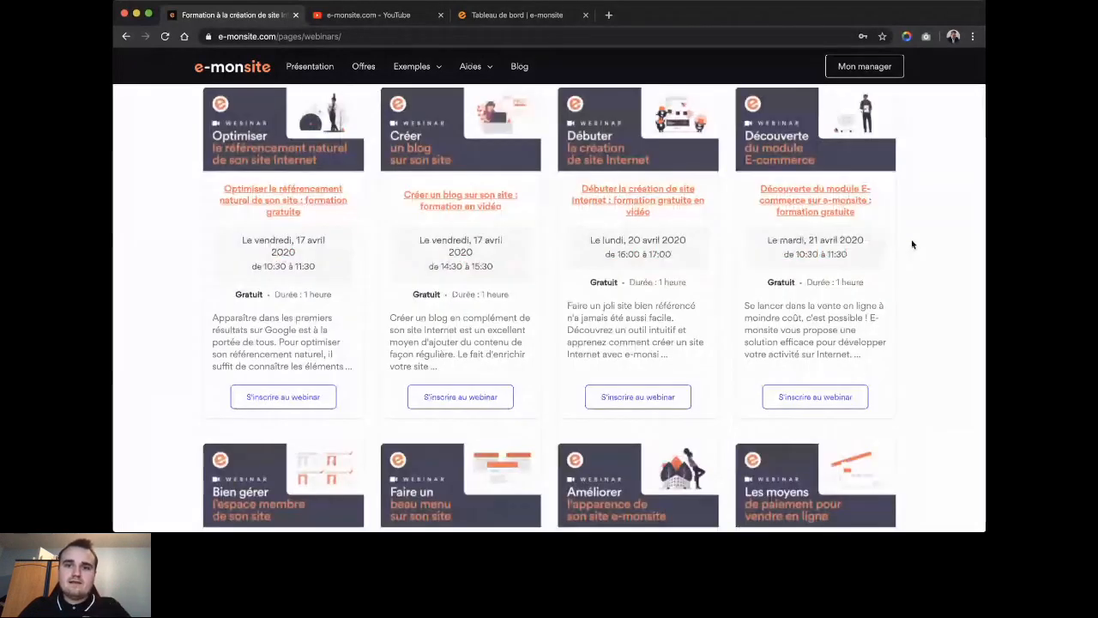
{"action": "scroll", "coordinate": [911, 245], "scroll_direction": "down", "scroll_amount": 2}
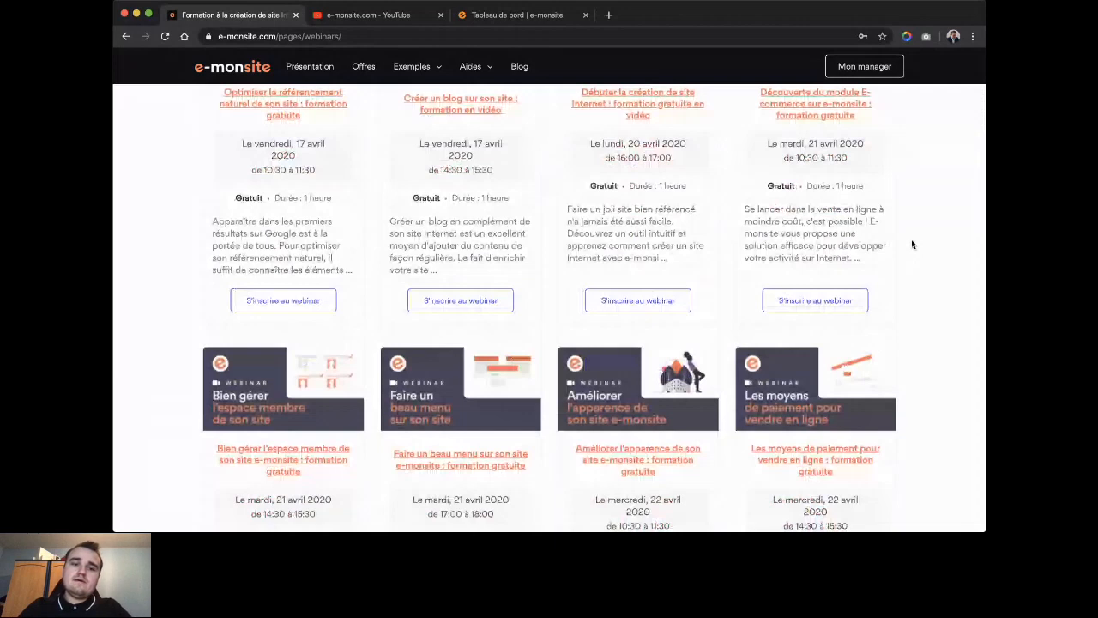
{"action": "scroll", "coordinate": [446, 331], "scroll_direction": "down", "scroll_amount": 6}
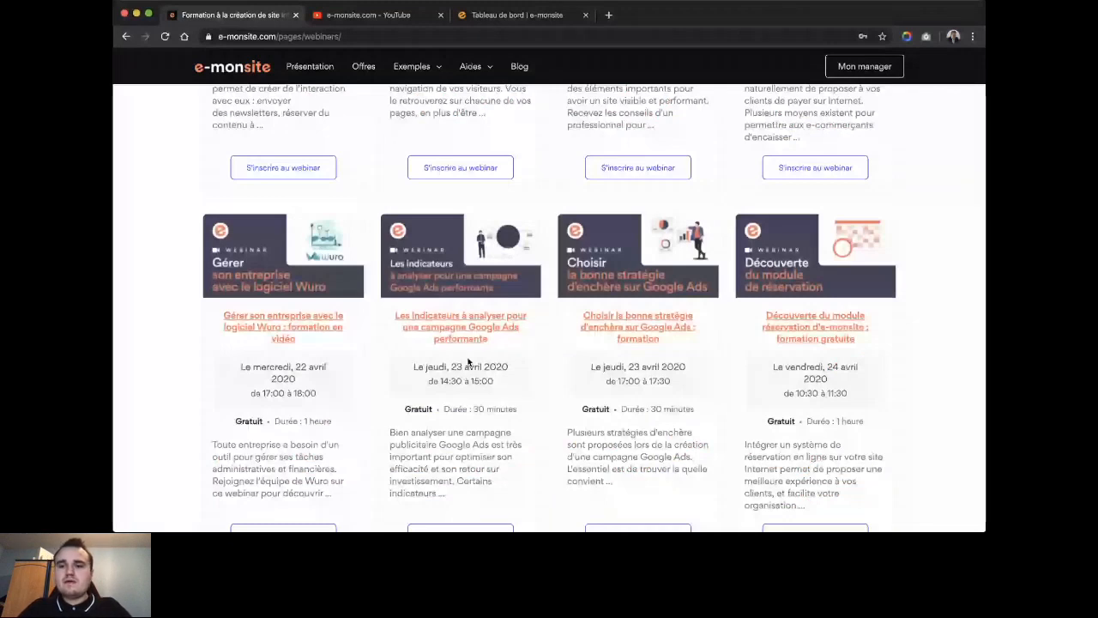
{"action": "scroll", "coordinate": [766, 392], "scroll_direction": "down", "scroll_amount": 1}
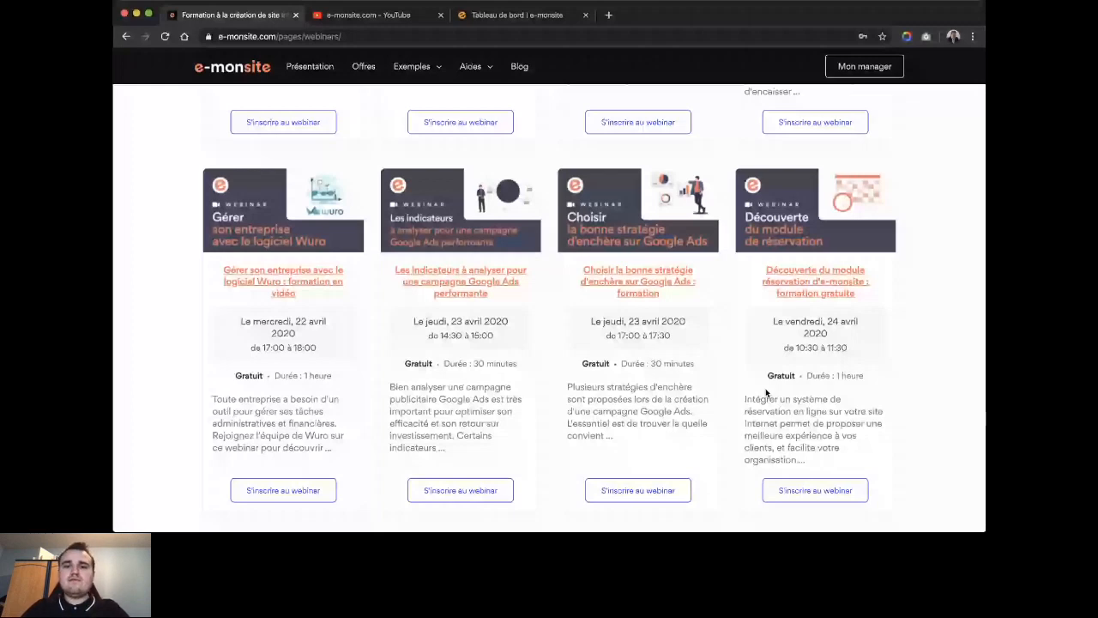
{"action": "scroll", "coordinate": [252, 386], "scroll_direction": "down", "scroll_amount": 4}
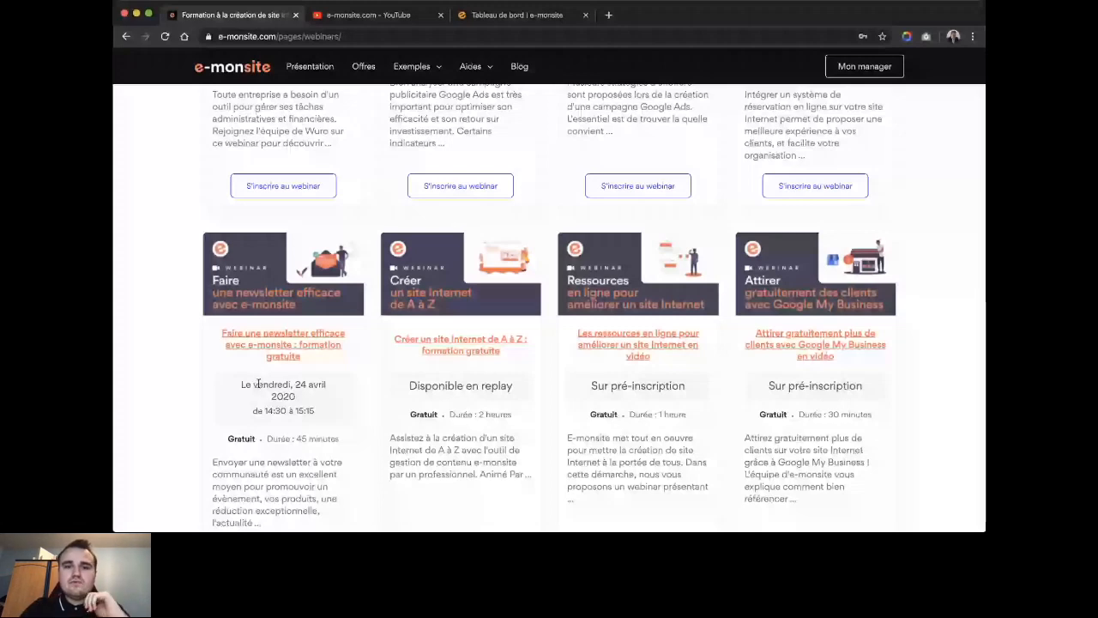
{"action": "scroll", "coordinate": [257, 383], "scroll_direction": "up", "scroll_amount": 5}
{"action": "scroll", "coordinate": [257, 383], "scroll_direction": "up", "scroll_amount": 15}
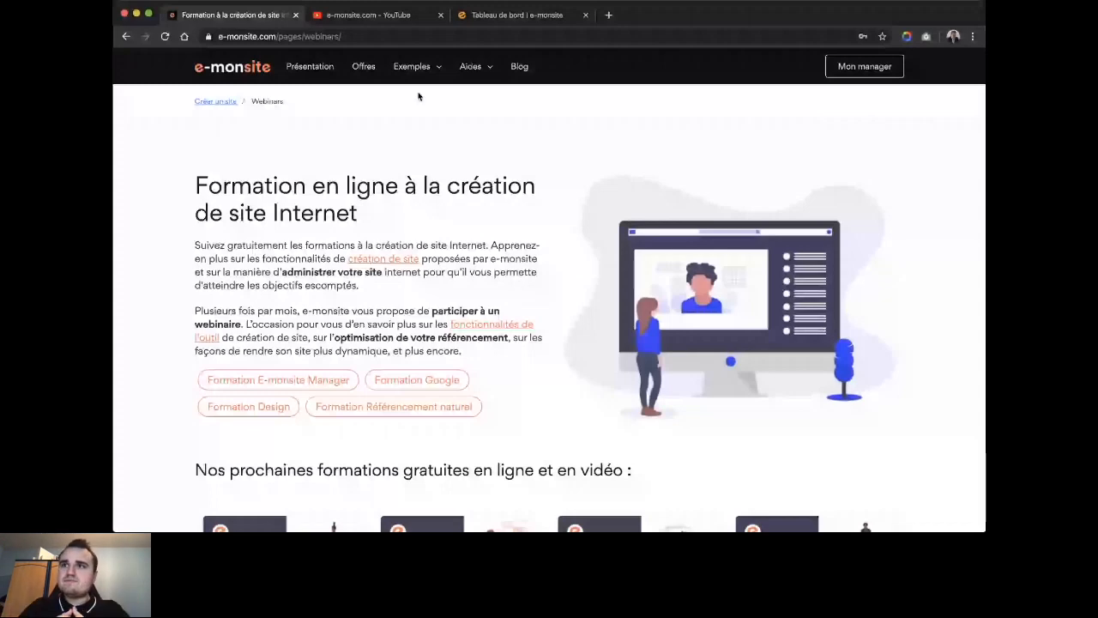
- View the e-monsite YouTube channel, and preview the Formation & Webinar site from its manager dashboard
{"action": "left_click", "coordinate": [393, 15]}
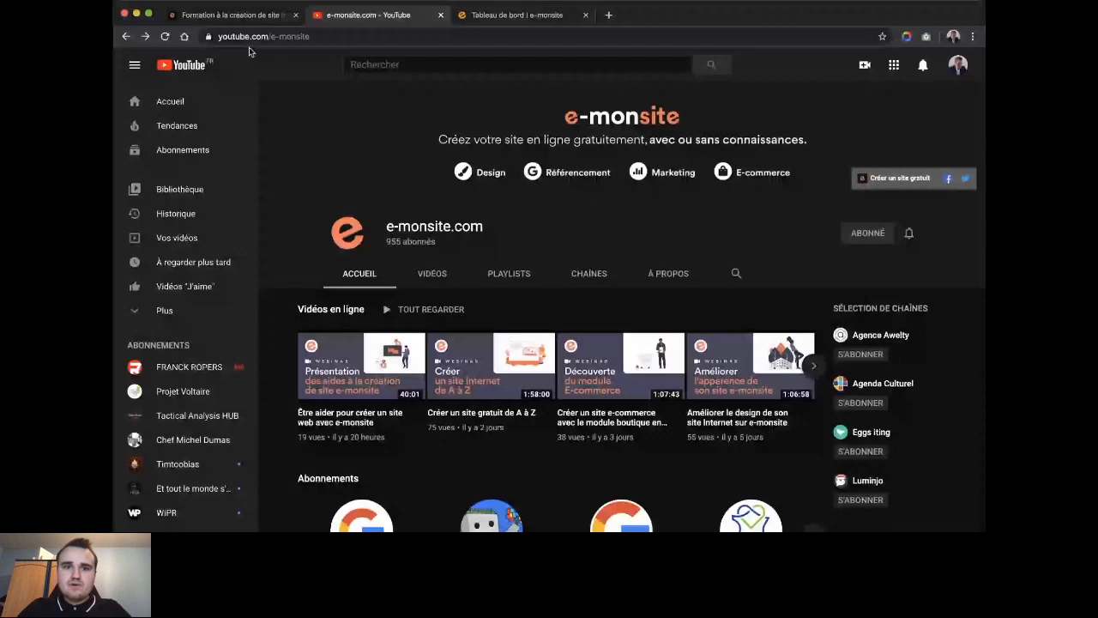
{"action": "key", "text": "ctrl+Tab"}
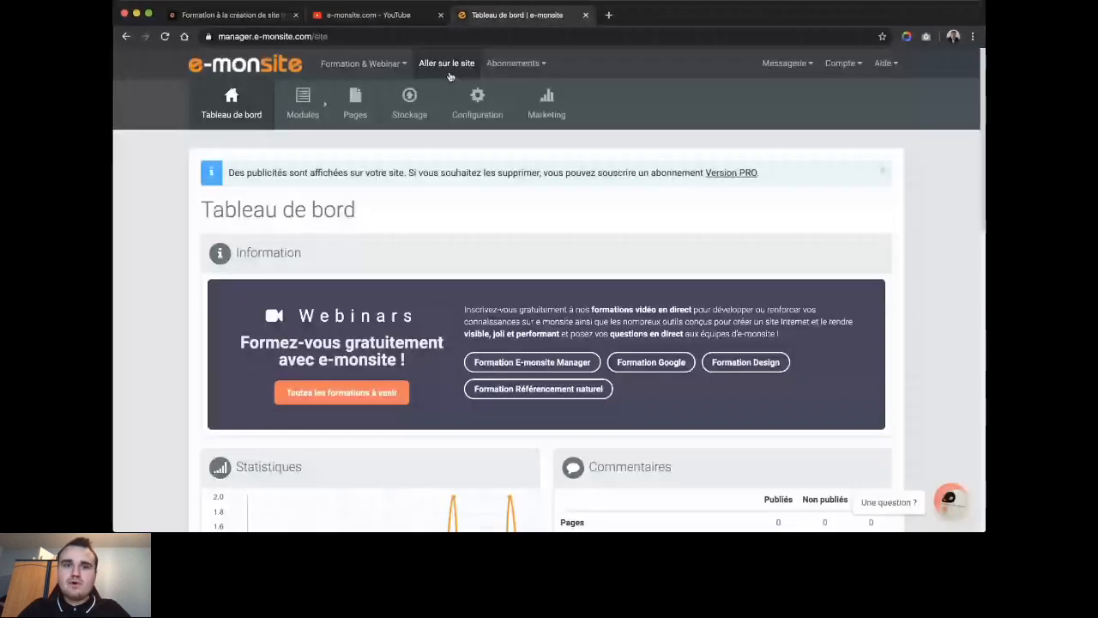
{"action": "left_click", "coordinate": [449, 74]}
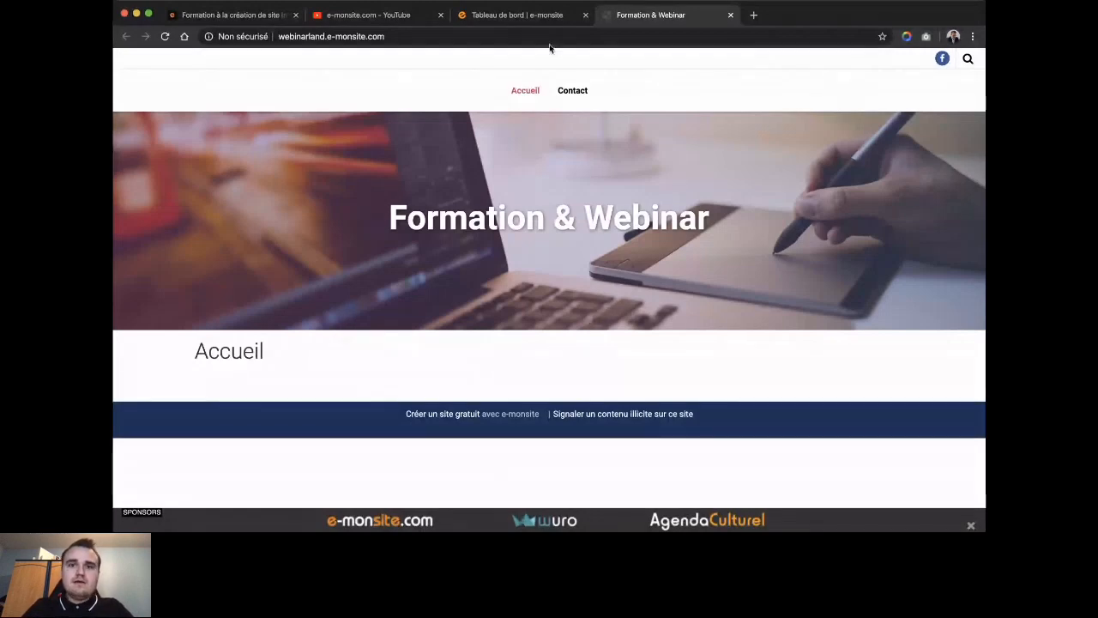
{"action": "left_click", "coordinate": [729, 17]}
- Activate the Blog module with a link in the upper horizontal menu and without the blog category list widget
{"action": "mouse_move", "coordinate": [334, 116]}
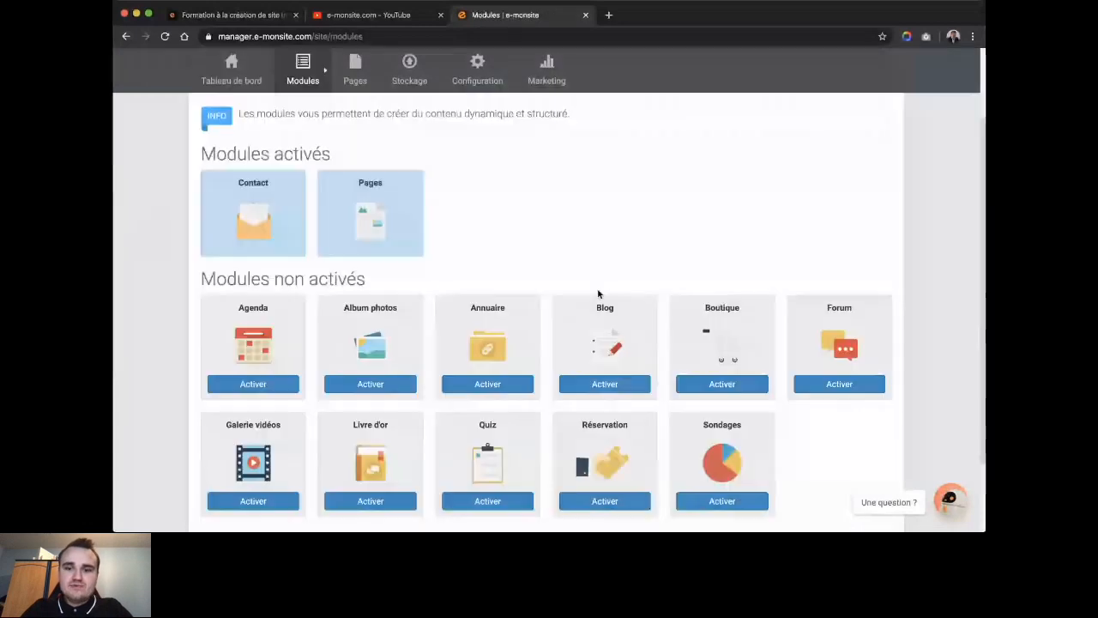
{"action": "scroll", "coordinate": [597, 293], "scroll_direction": "down", "scroll_amount": 2}
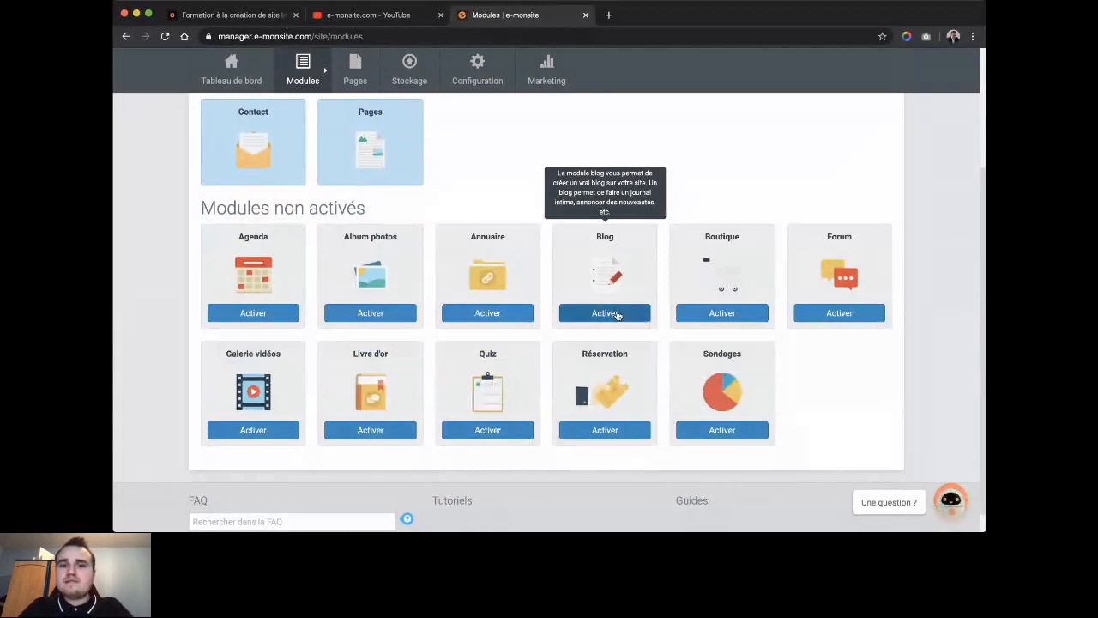
{"action": "left_click", "coordinate": [615, 313]}
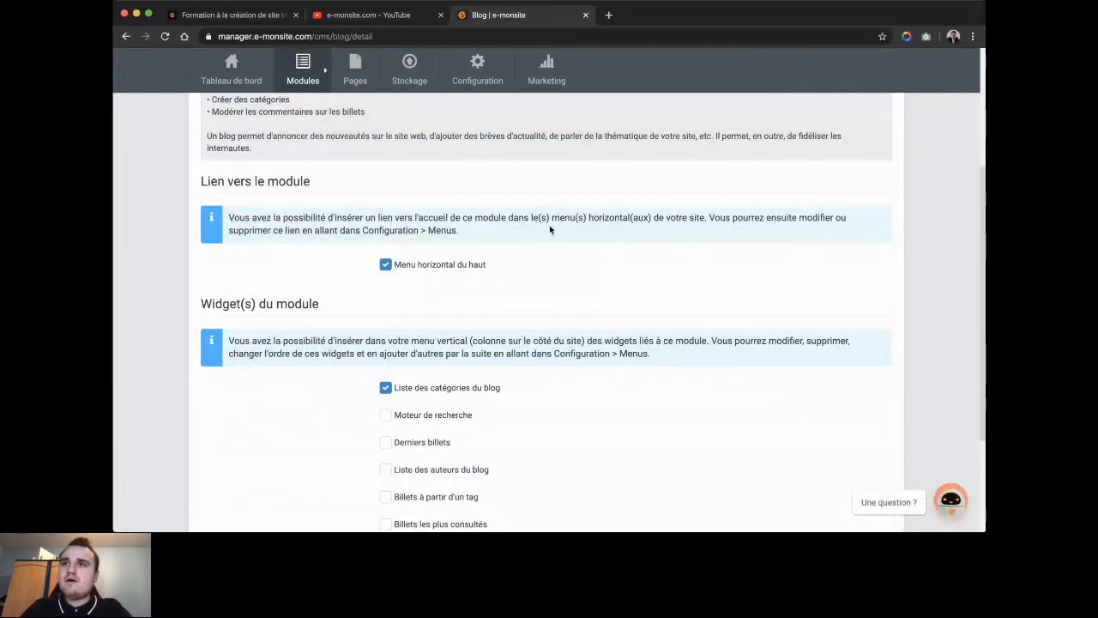
{"action": "scroll", "coordinate": [440, 346], "scroll_direction": "down", "scroll_amount": 1}
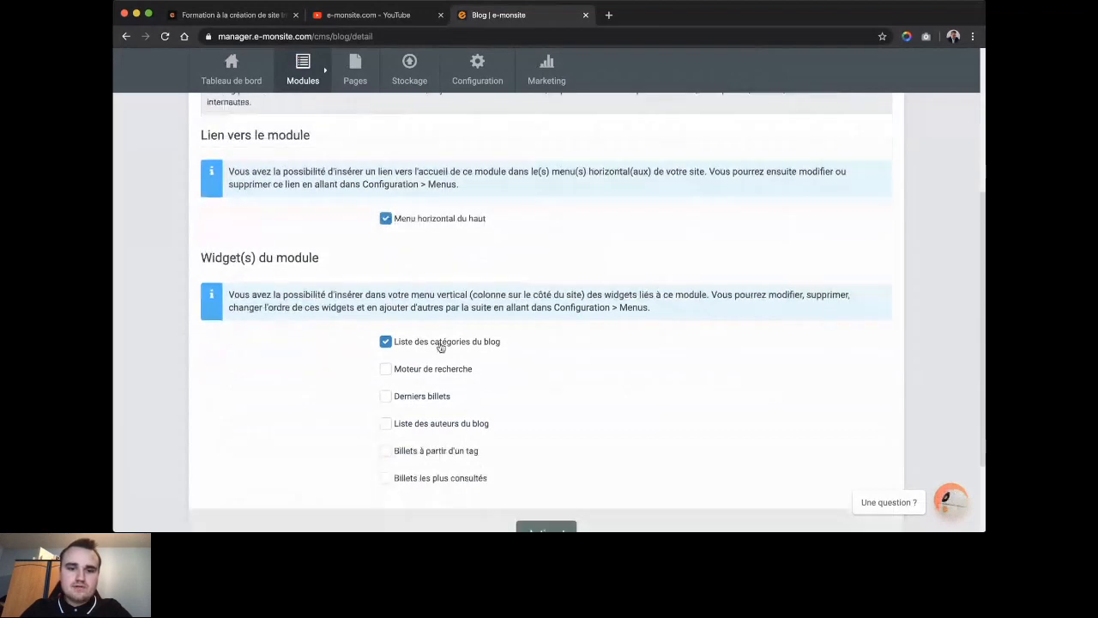
{"action": "left_click", "coordinate": [441, 345]}
{"action": "scroll", "coordinate": [586, 332], "scroll_direction": "down", "scroll_amount": 1}
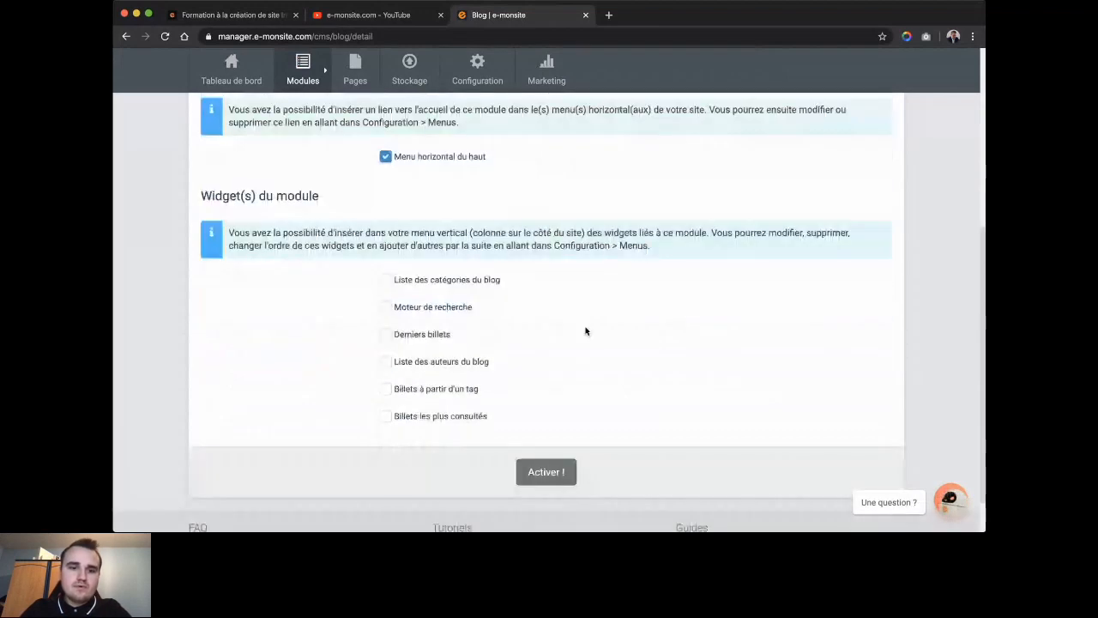
{"action": "left_click", "coordinate": [532, 464]}
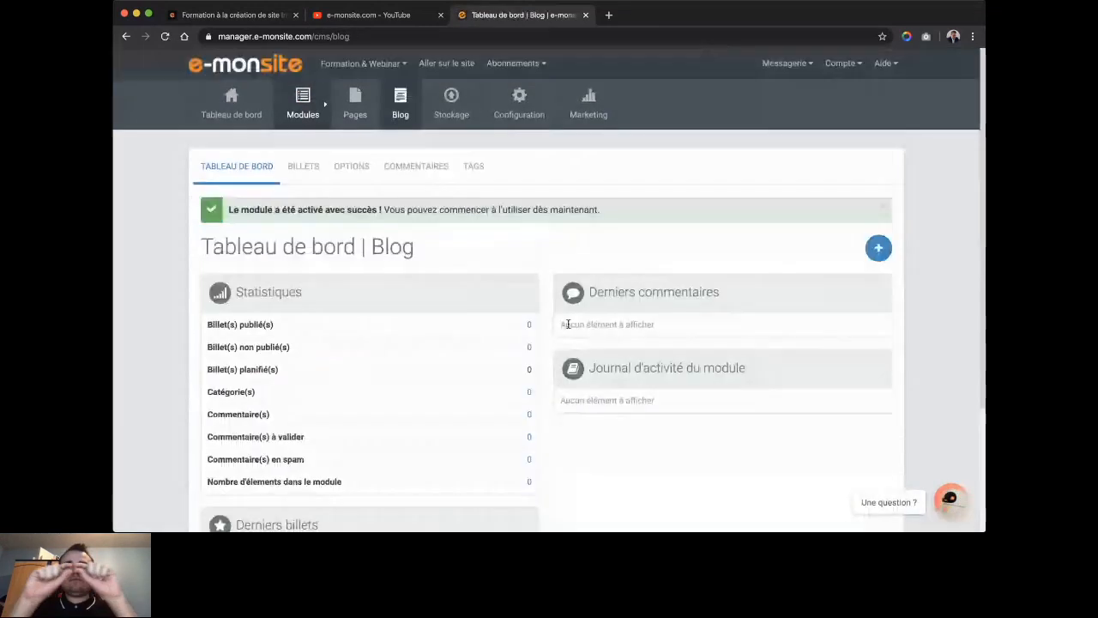
- Check the published site's menu for the Blog link, and open the Blog module's options in the manager
{"action": "left_click", "coordinate": [447, 64]}
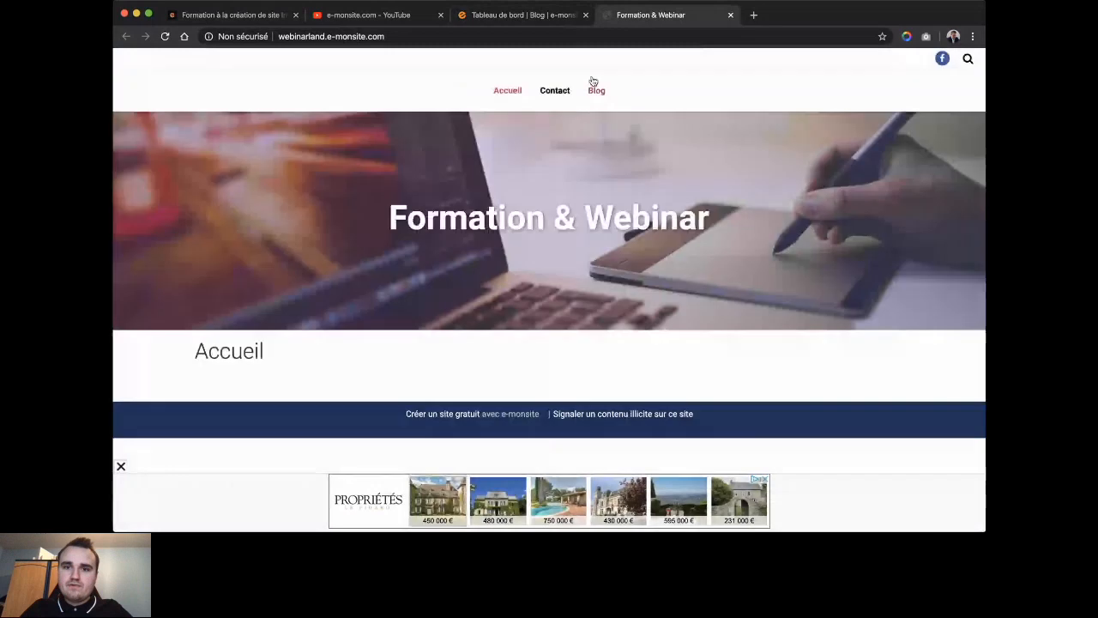
{"action": "left_click", "coordinate": [533, 23]}
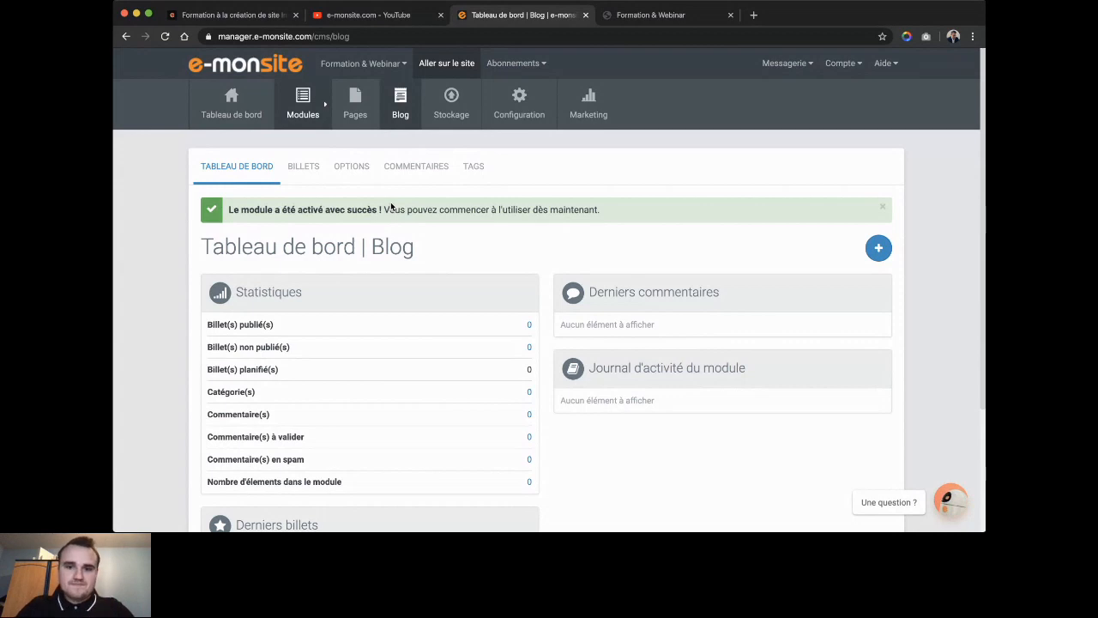
{"action": "left_click", "coordinate": [352, 169]}
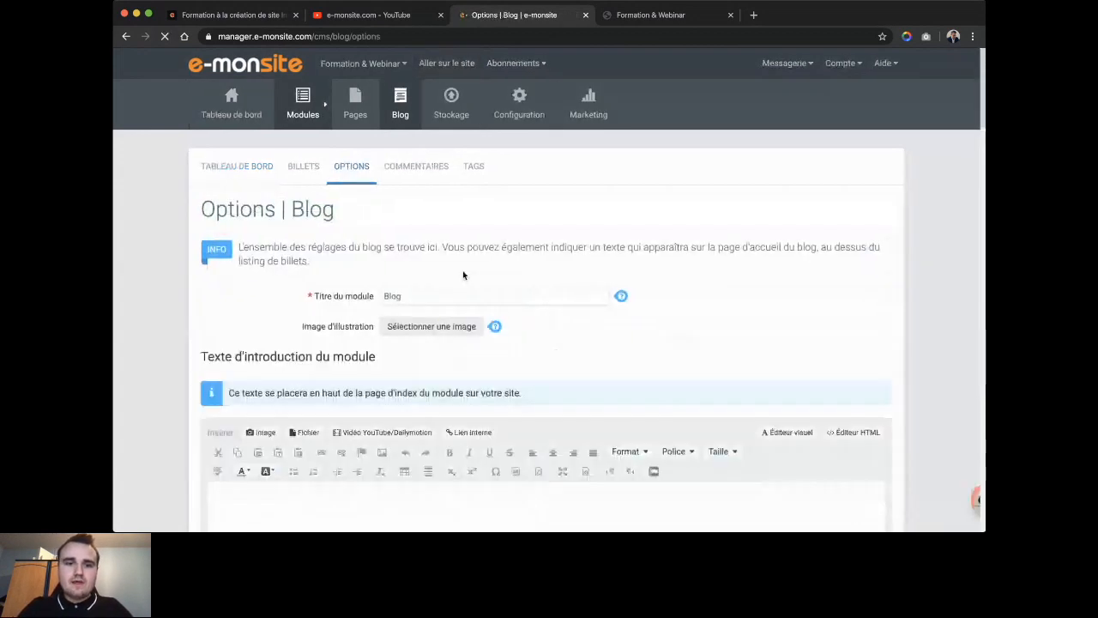
{"action": "scroll", "coordinate": [463, 275], "scroll_direction": "down", "scroll_amount": 1}
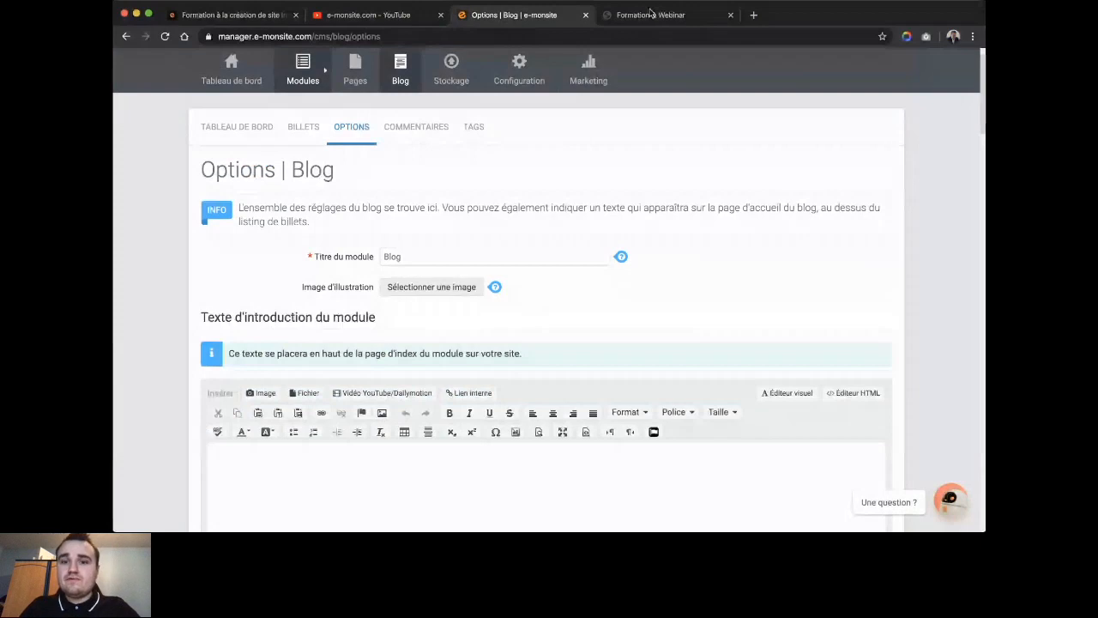
- Compare the module title field with the title shown on the published site's Blog page
{"action": "left_click", "coordinate": [651, 14]}
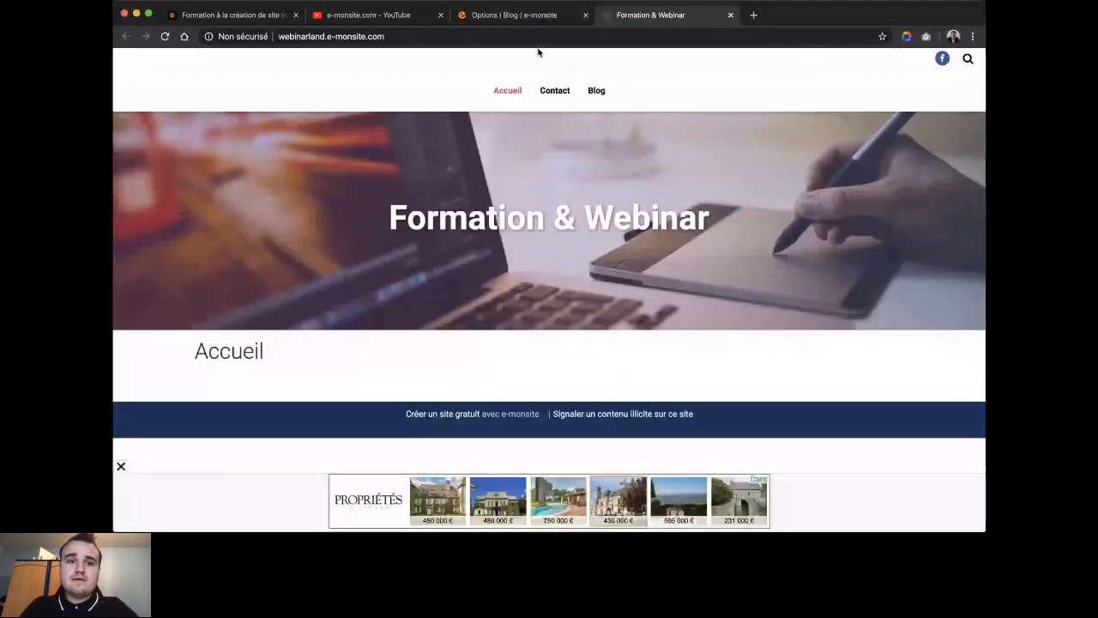
{"action": "left_click", "coordinate": [518, 14]}
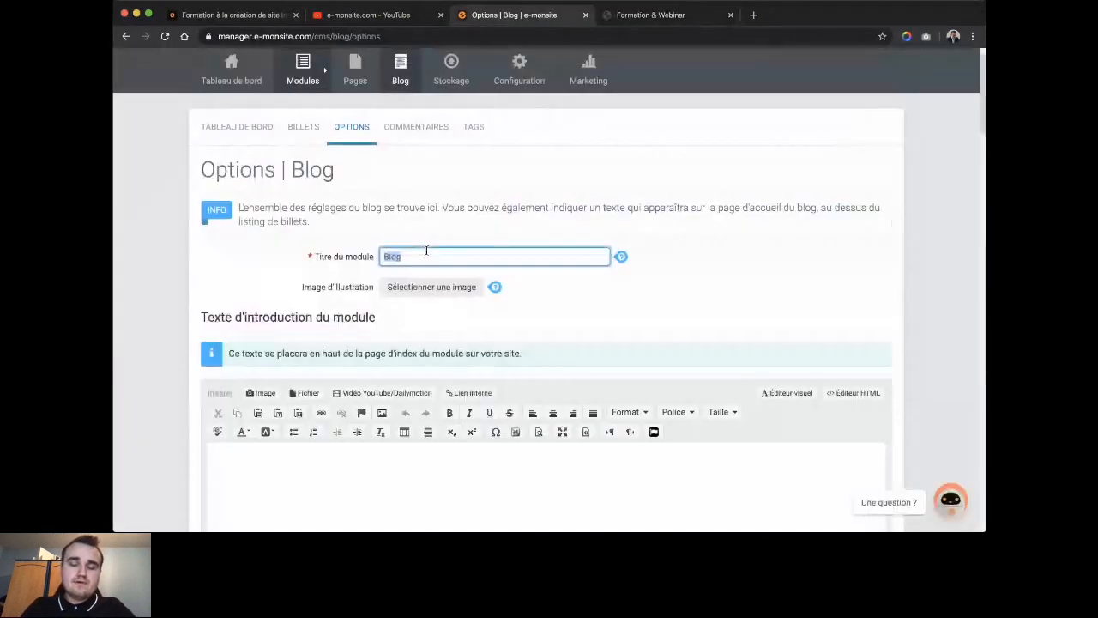
{"action": "left_click", "coordinate": [487, 243]}
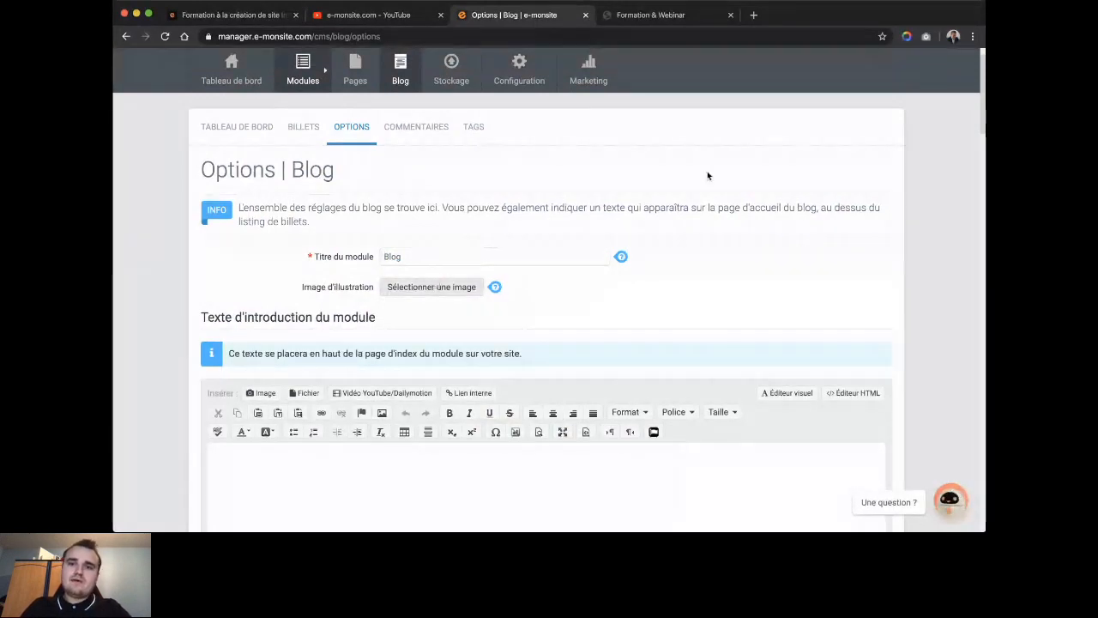
{"action": "left_click", "coordinate": [674, 16]}
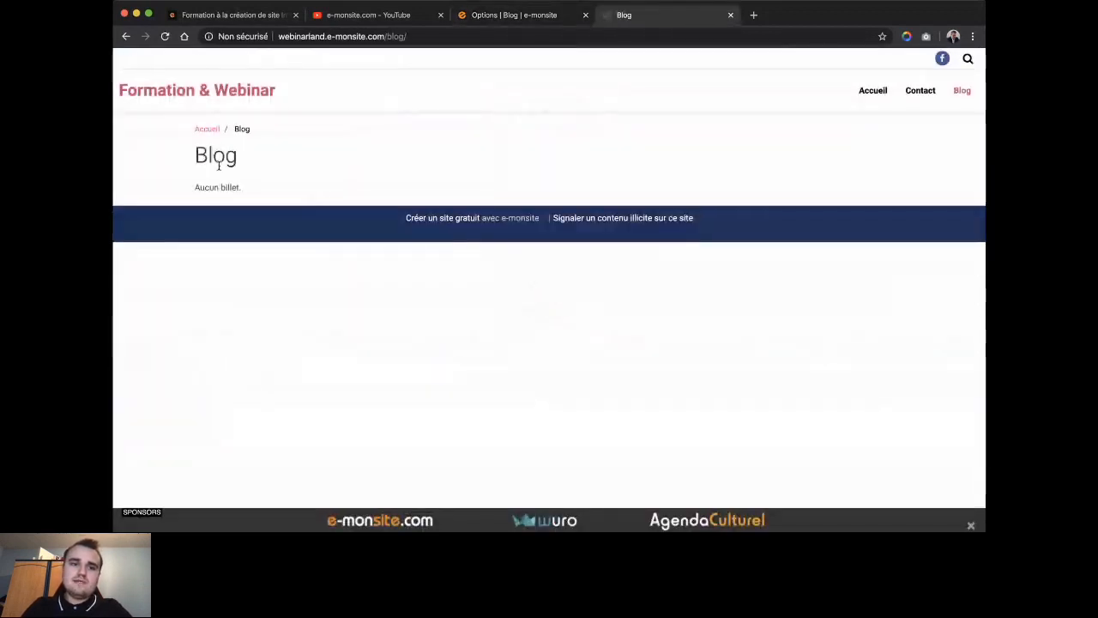
- Enter the module's introduction text in the manager: "Sur ce blog vous retrouverez toutes mes analyses et mes pensées sur la marque Peugeot."
{"action": "left_click", "coordinate": [538, 17]}
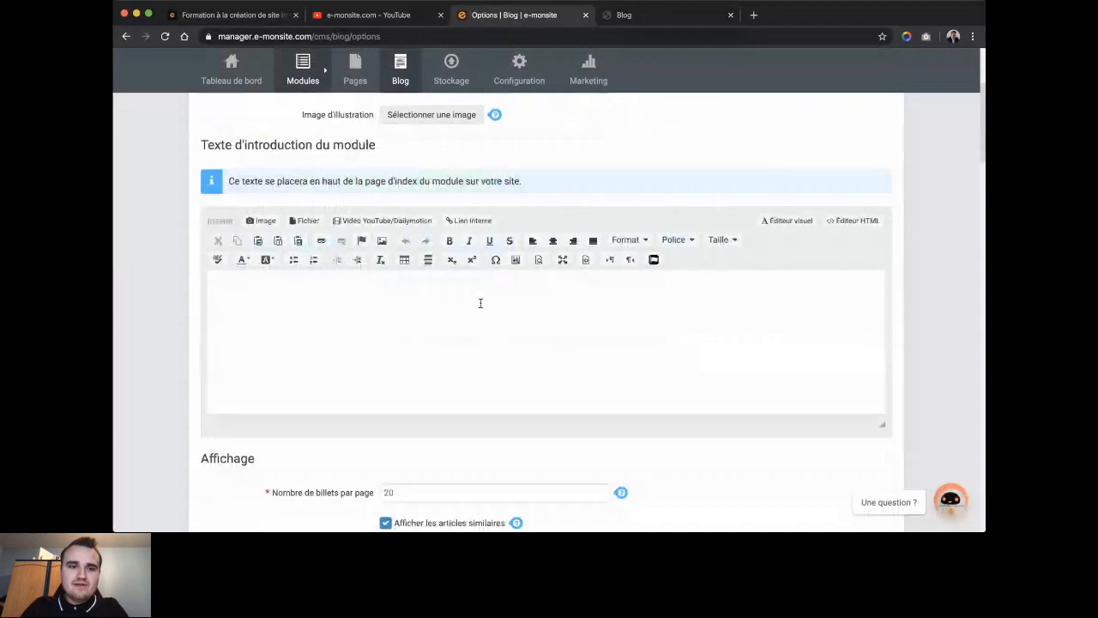
{"action": "left_click", "coordinate": [481, 303]}
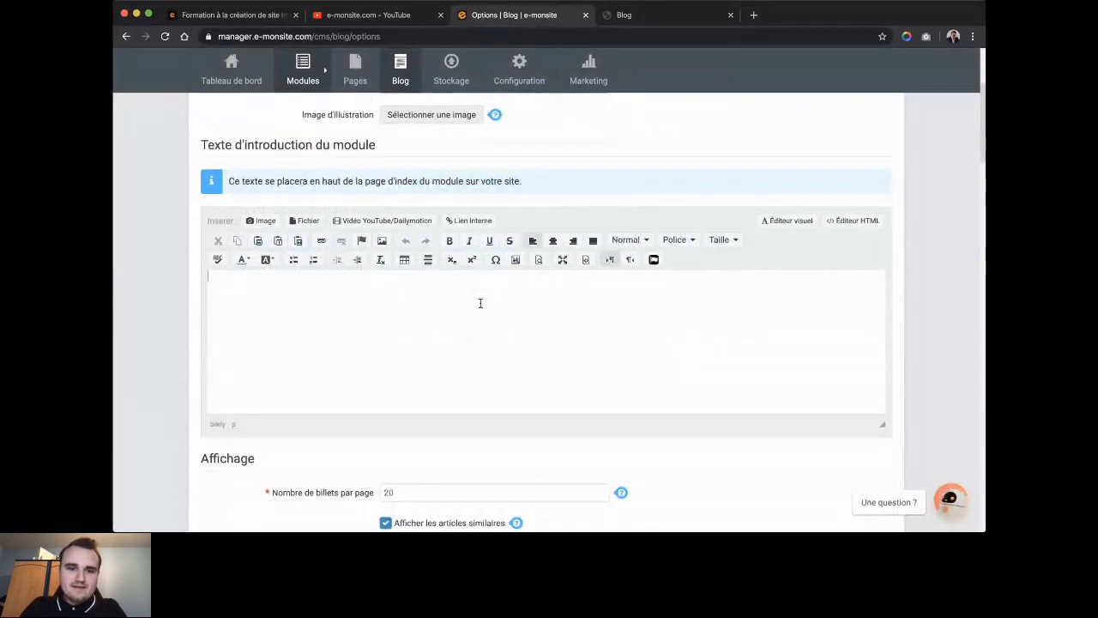
{"action": "mouse_move", "coordinate": [495, 115]}
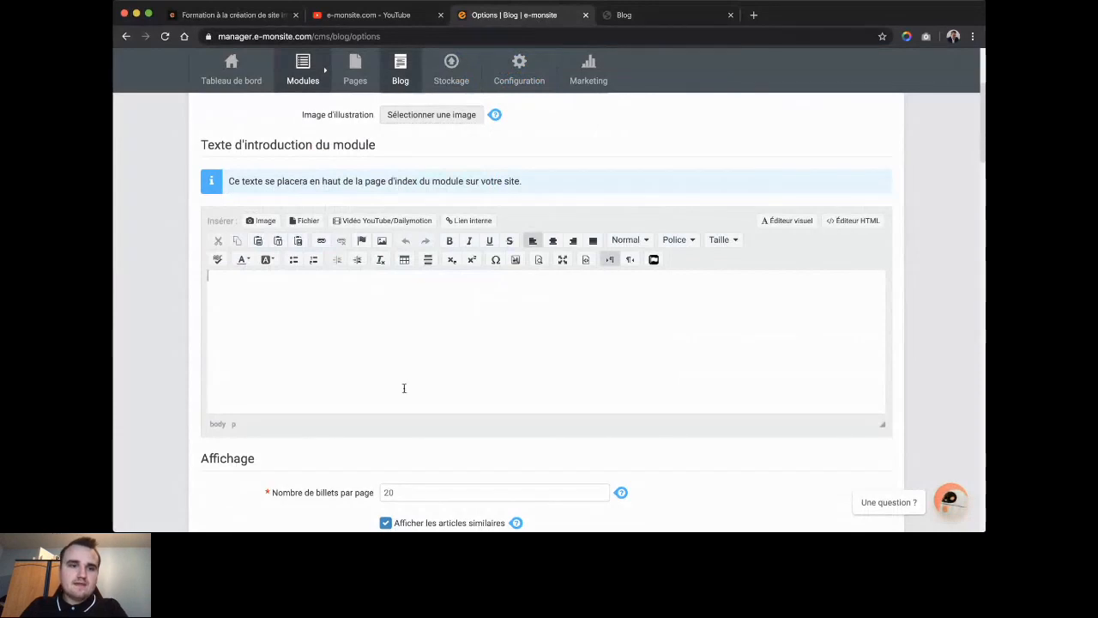
{"action": "scroll", "coordinate": [423, 337], "scroll_direction": "down", "scroll_amount": 1}
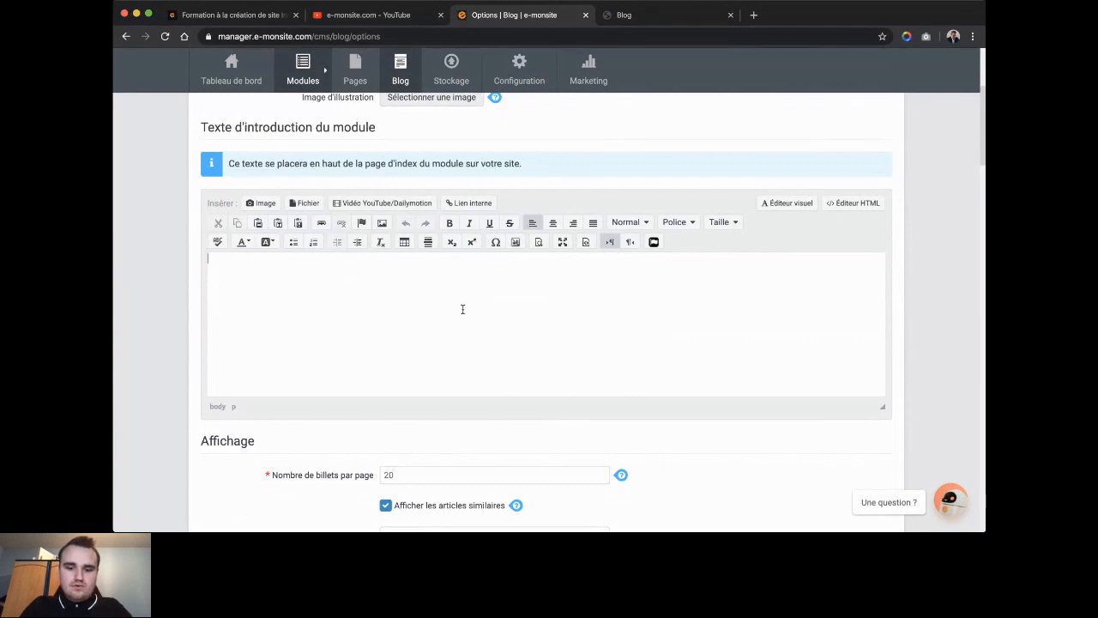
{"action": "type", "text": "Sur ce blog "}
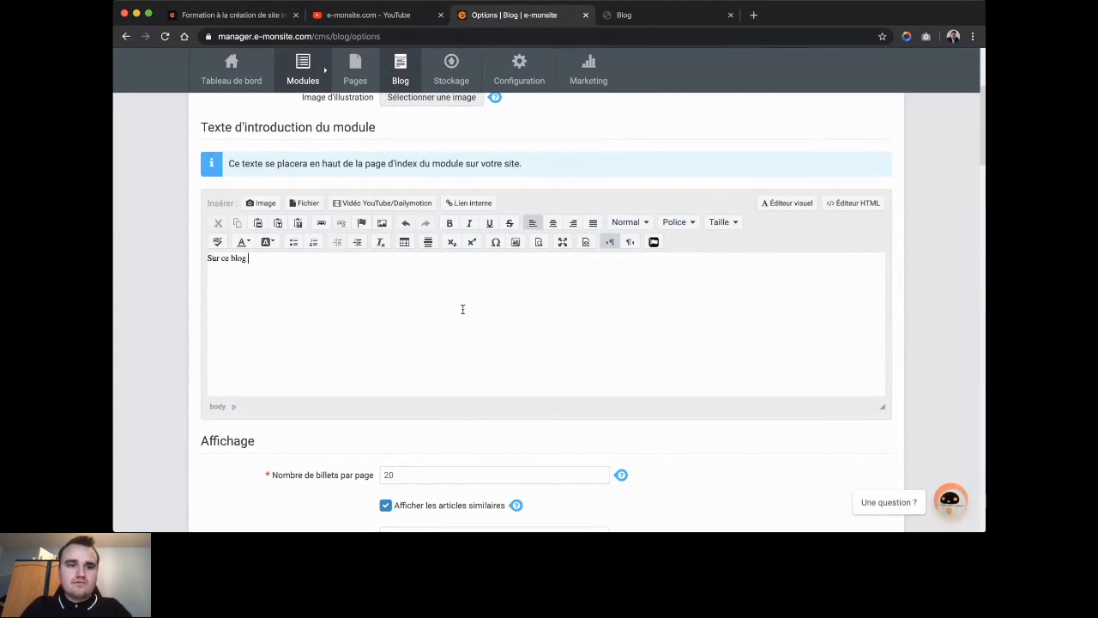
{"action": "type", "text": "vous tr"}
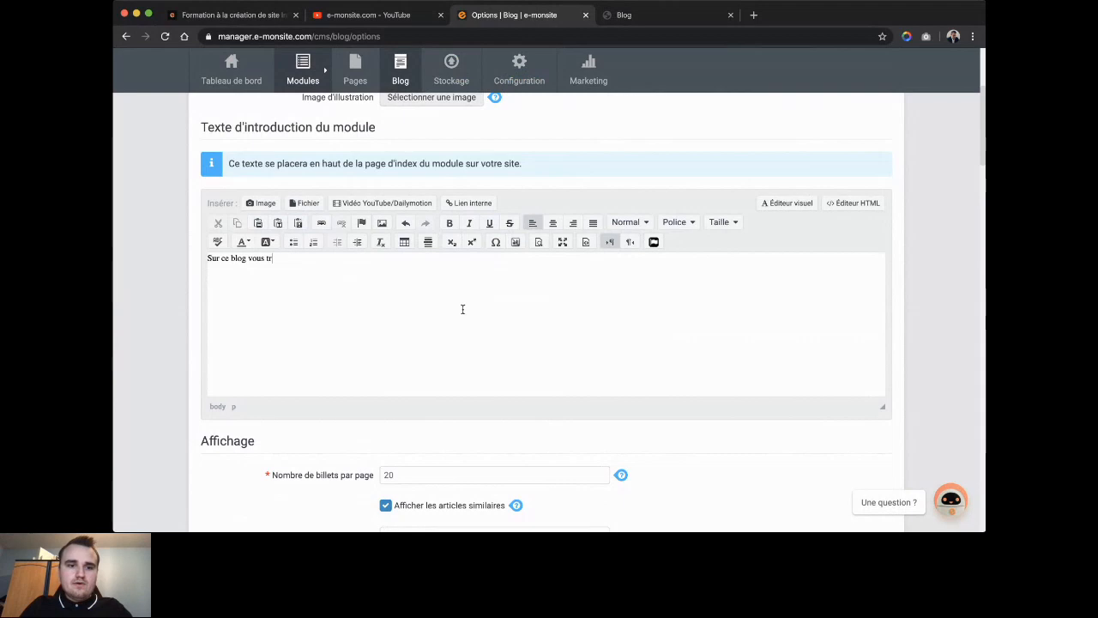
{"action": "key", "text": "BackSpace"}
{"action": "key", "text": "BackSpace"}
{"action": "type", "text": "retrouverez"}
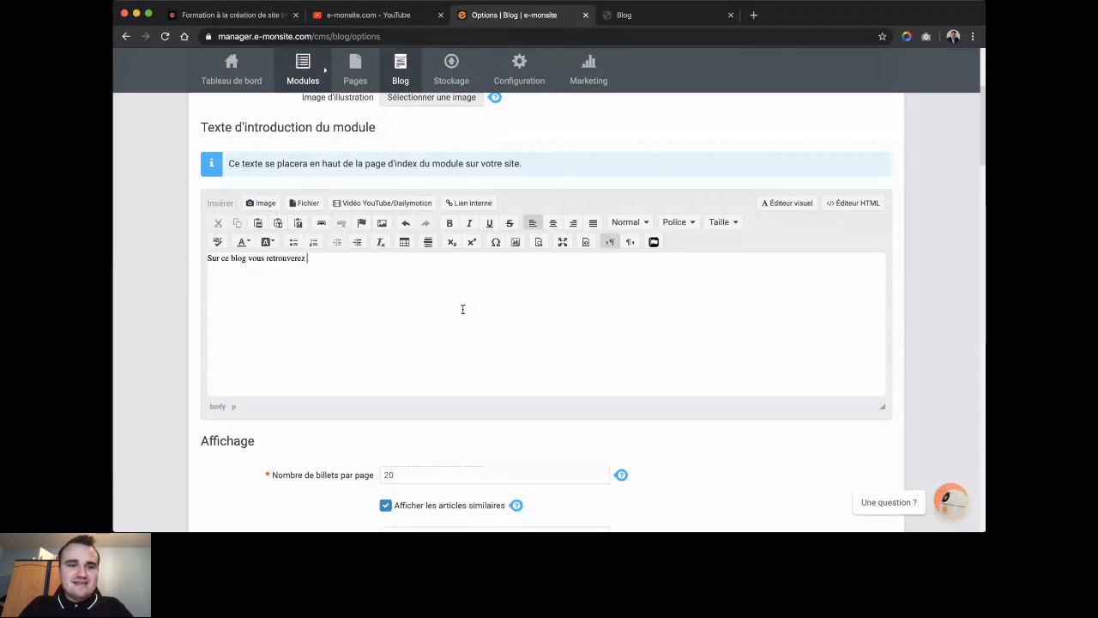
{"action": "type", "text": "toutes"}
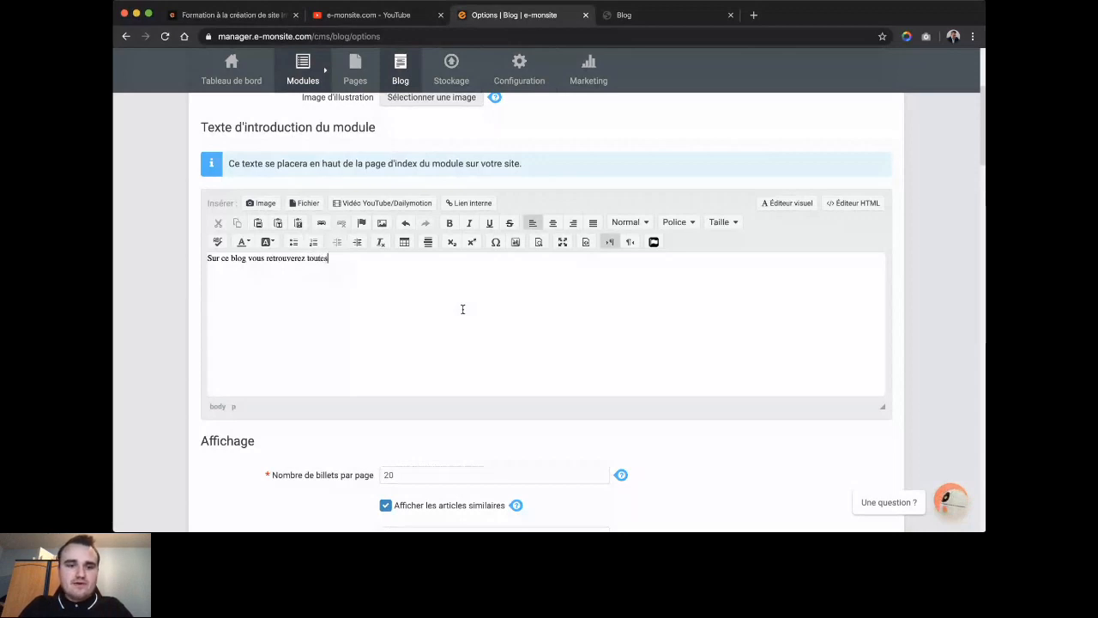
{"action": "type", "text": " mes anal"}
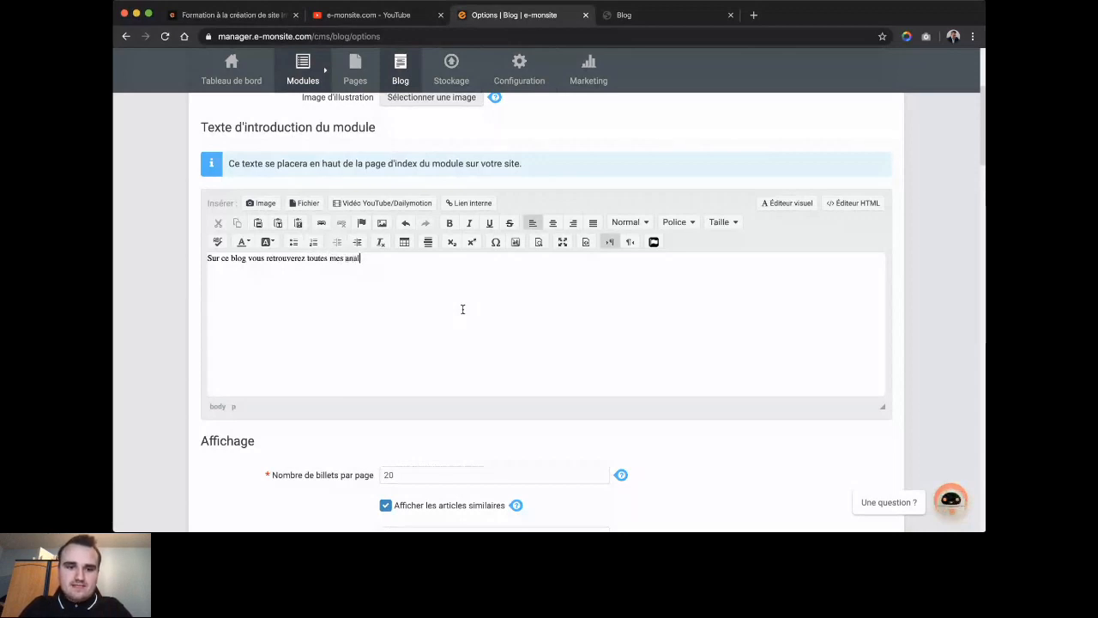
{"action": "type", "text": "yses et mes pensé"}
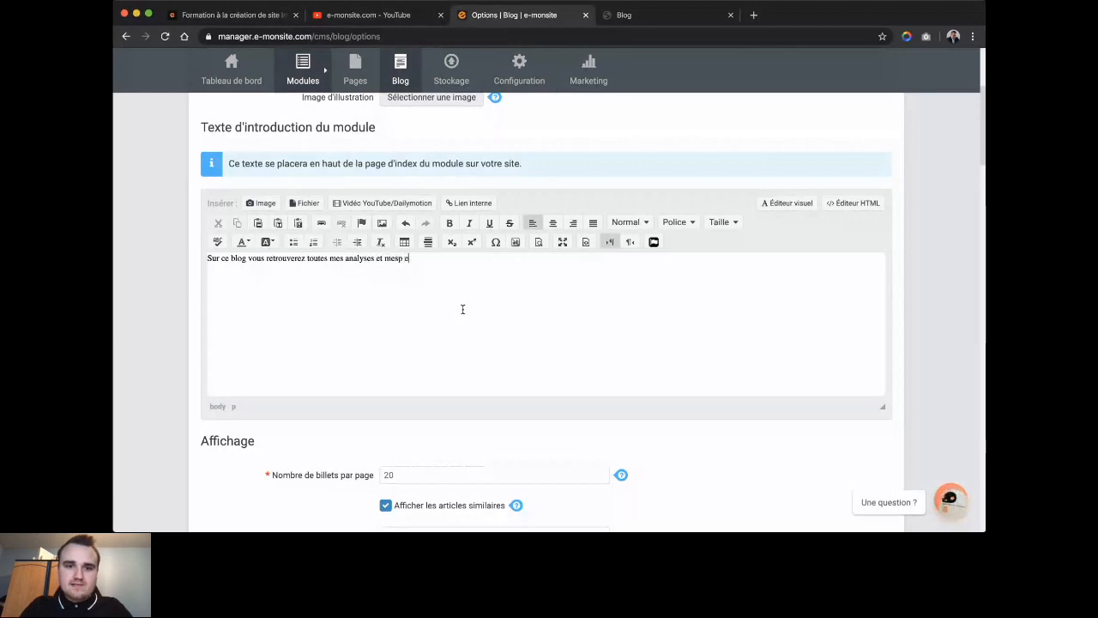
{"action": "type", "text": "es sur les"}
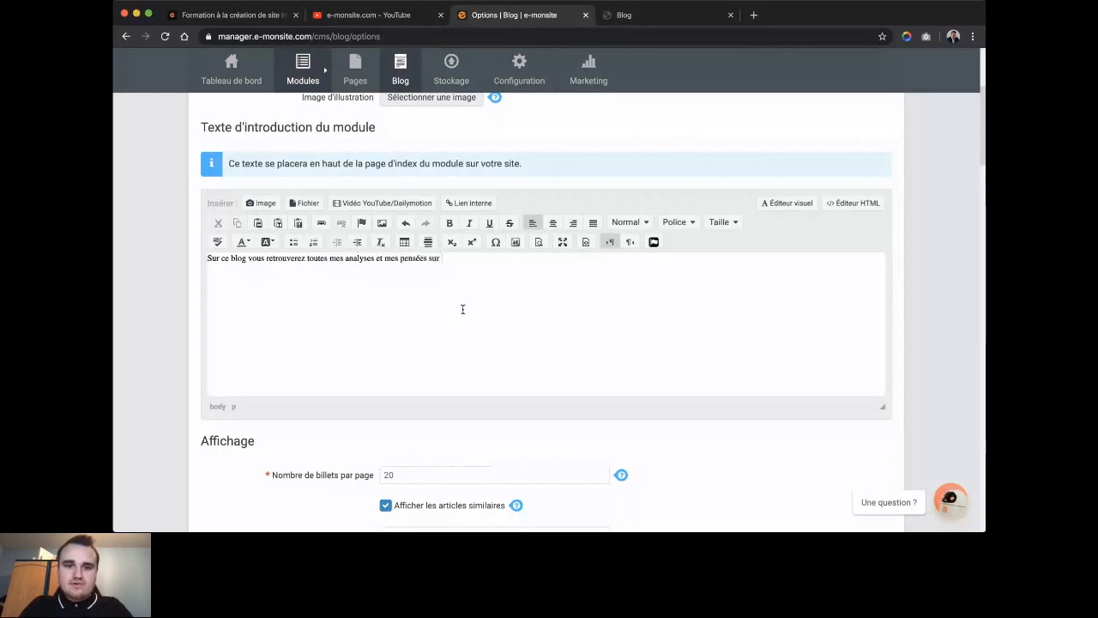
{"action": "key", "text": "BackSpace"}
{"action": "key", "text": "BackSpace"}
{"action": "type", "text": "a marque pe"}
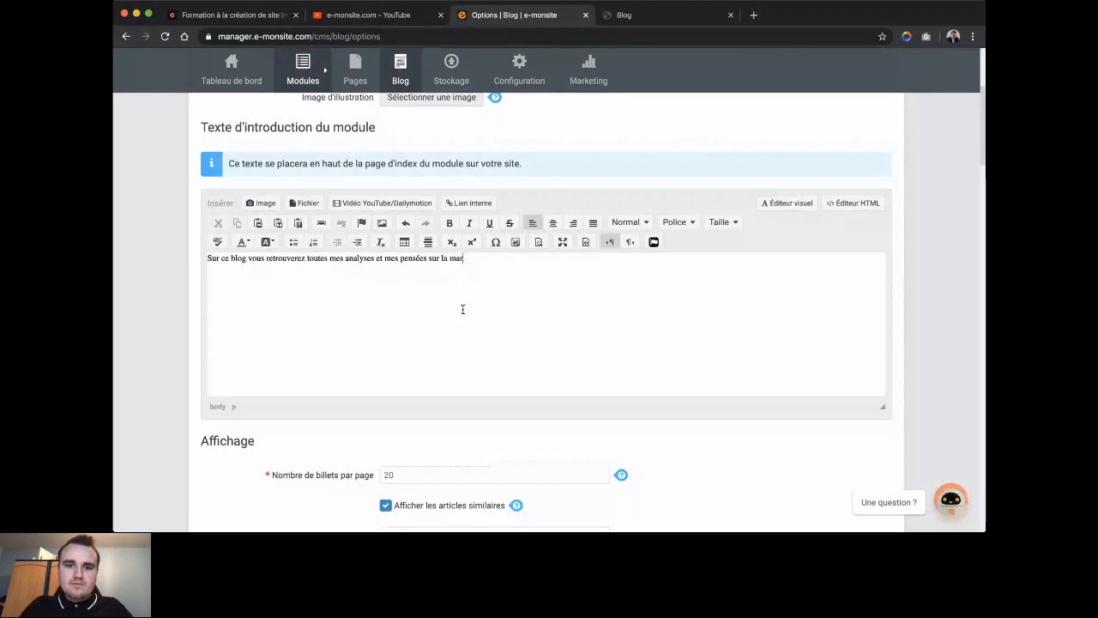
{"action": "key", "text": "BackSpace"}
{"action": "key", "text": "BackSpace"}
{"action": "type", "text": "Peugeot."}
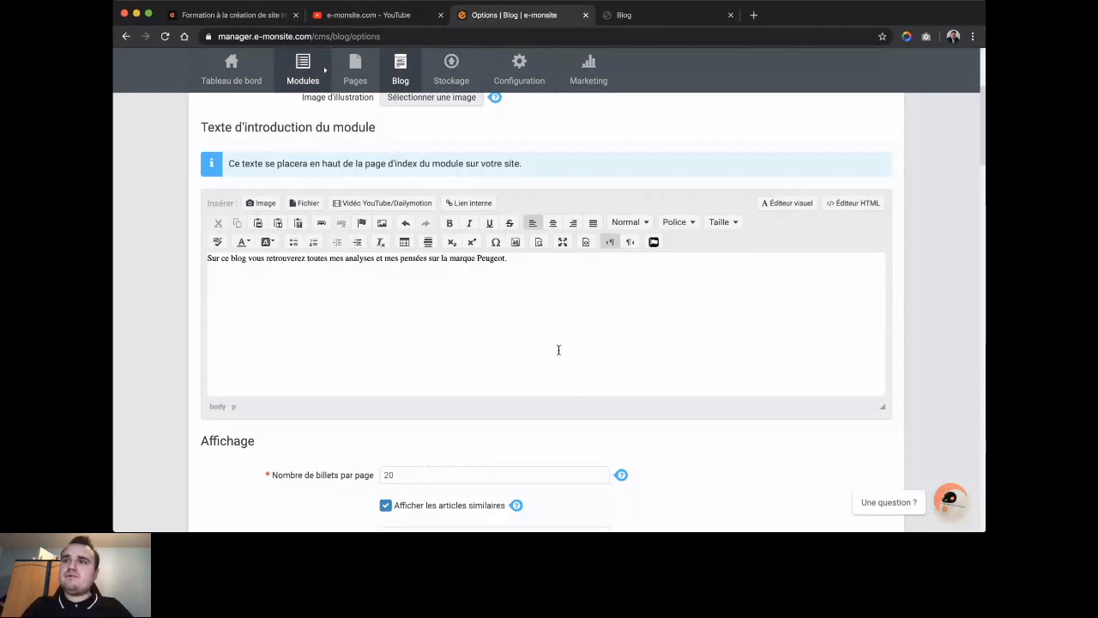
- Review the posts-per-page and similar-articles display options, and compare them with the published Blog page
{"action": "scroll", "coordinate": [558, 350], "scroll_direction": "down", "scroll_amount": 1}
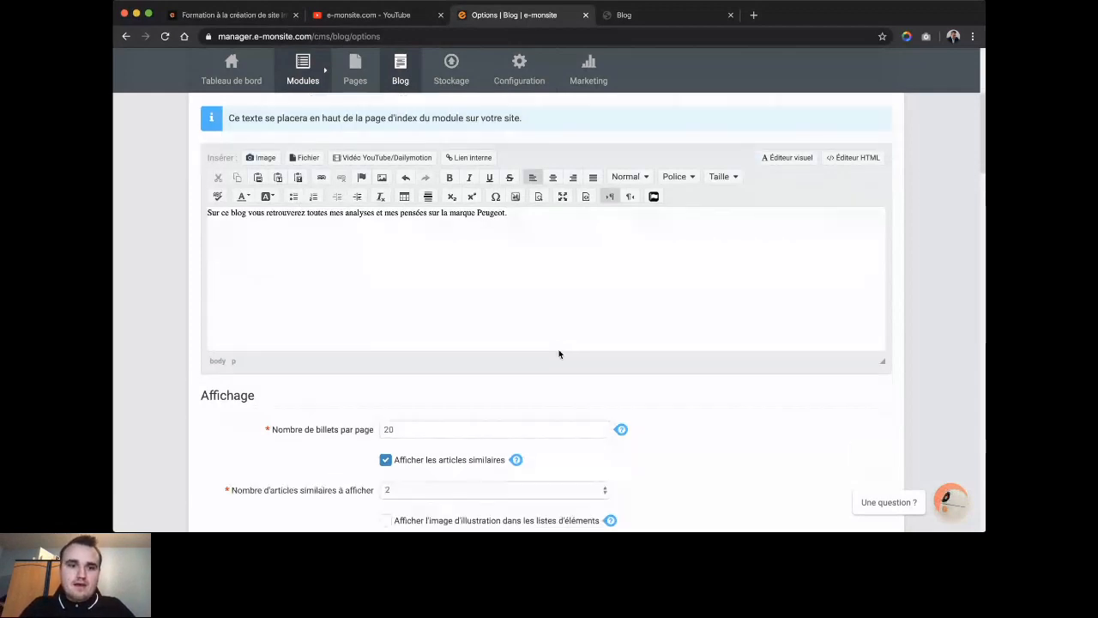
{"action": "scroll", "coordinate": [446, 289], "scroll_direction": "down", "scroll_amount": 4}
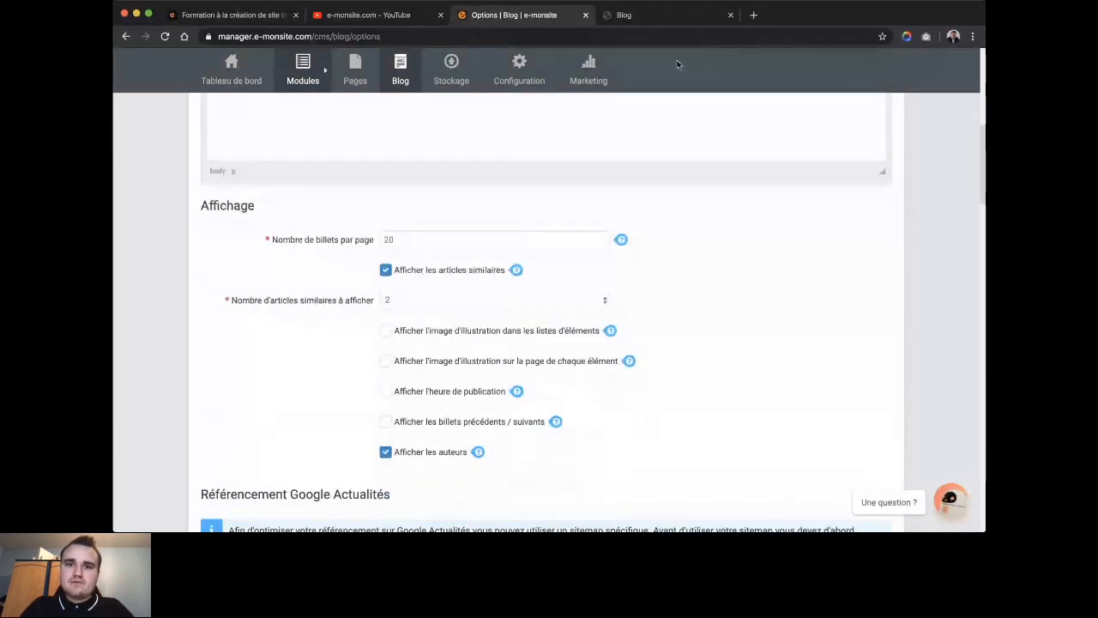
{"action": "left_click", "coordinate": [687, 15]}
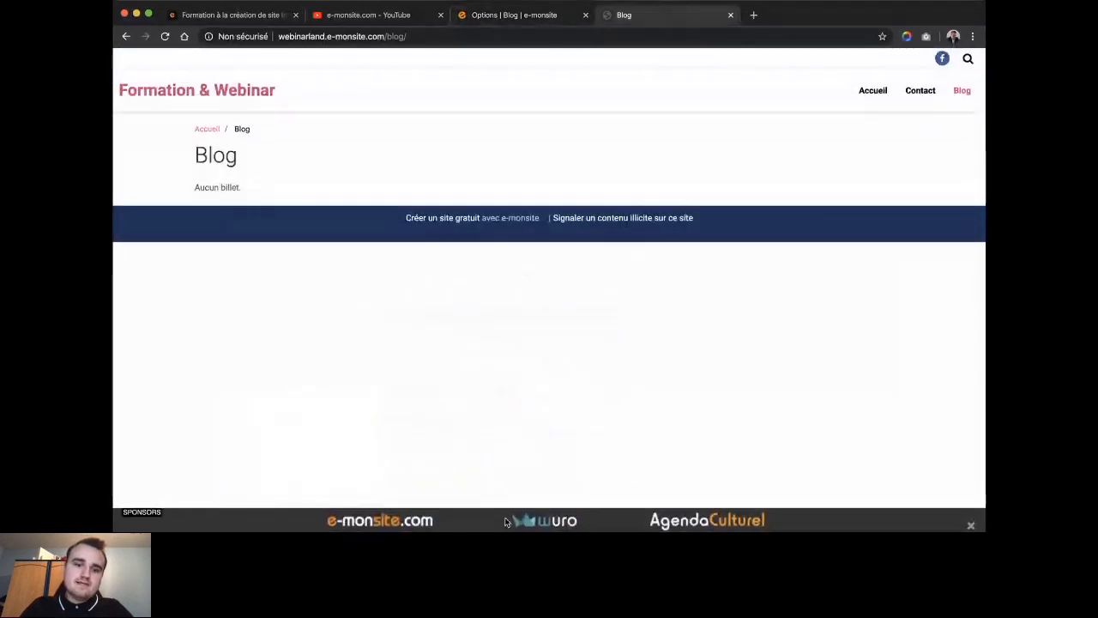
{"action": "left_click", "coordinate": [531, 19]}
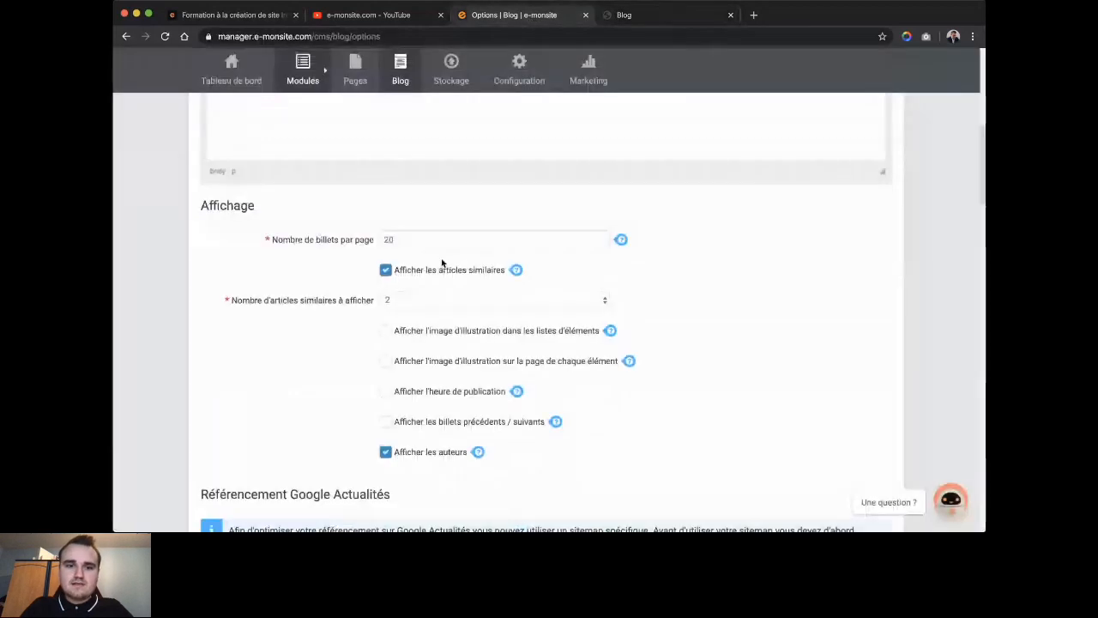
{"action": "mouse_move", "coordinate": [515, 268]}
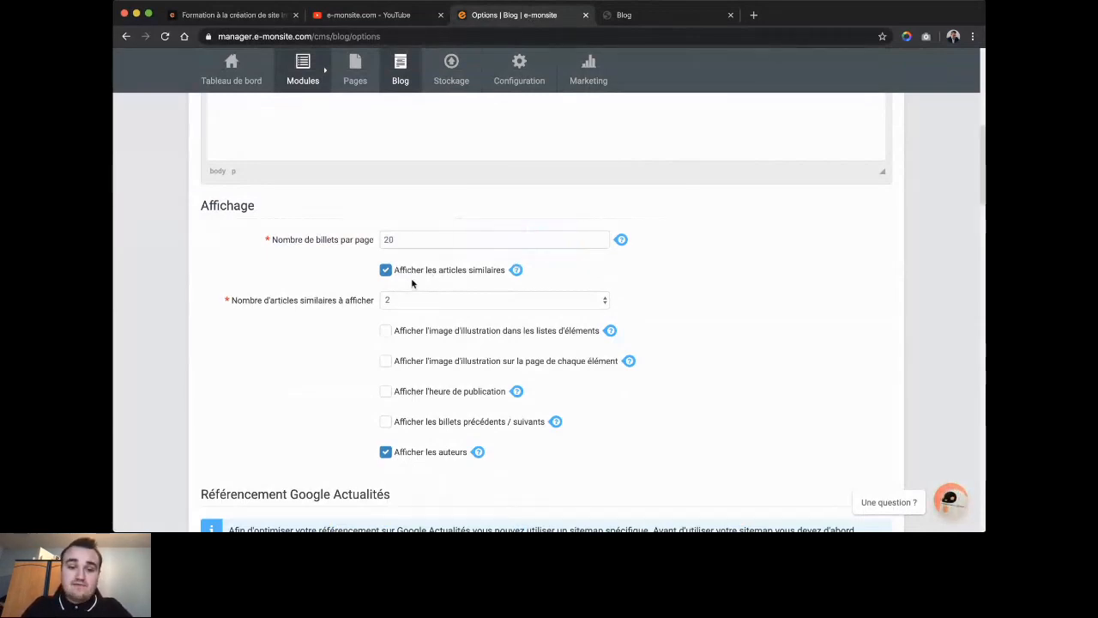
{"action": "left_click", "coordinate": [553, 300]}
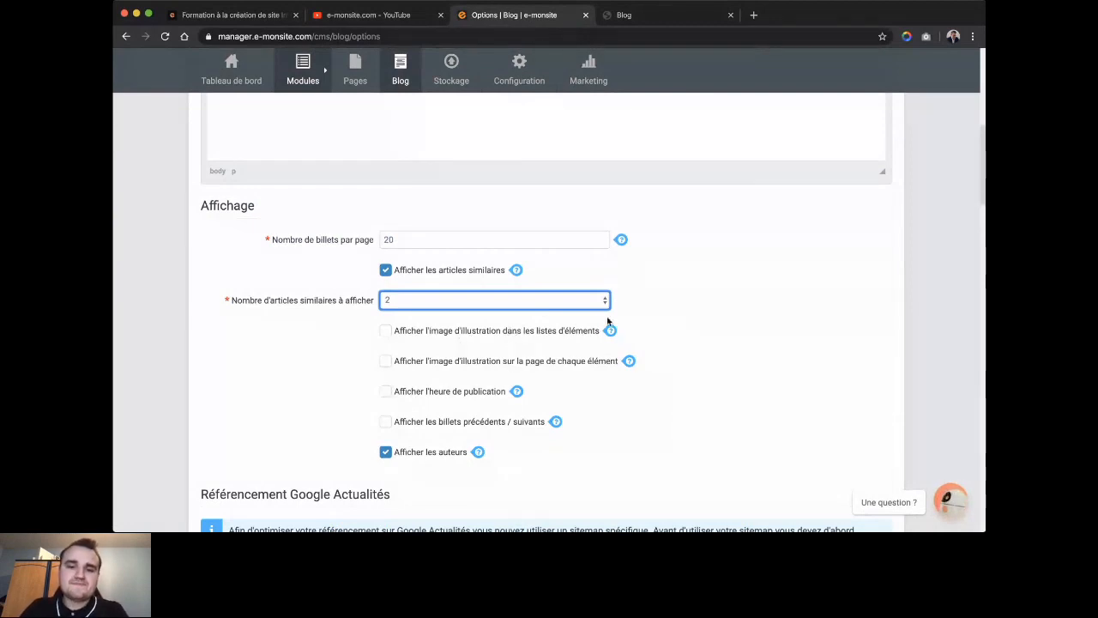
- Enable illustration images in the element lists and on each element's page, and enable display of previous and next posts
{"action": "left_click", "coordinate": [395, 334]}
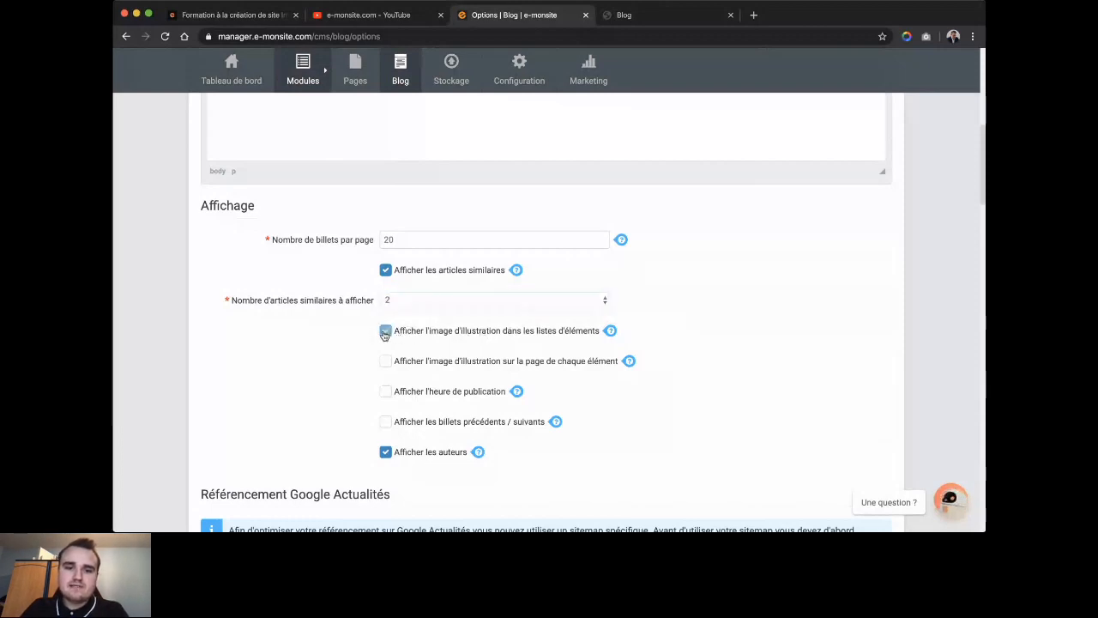
{"action": "left_click", "coordinate": [652, 18]}
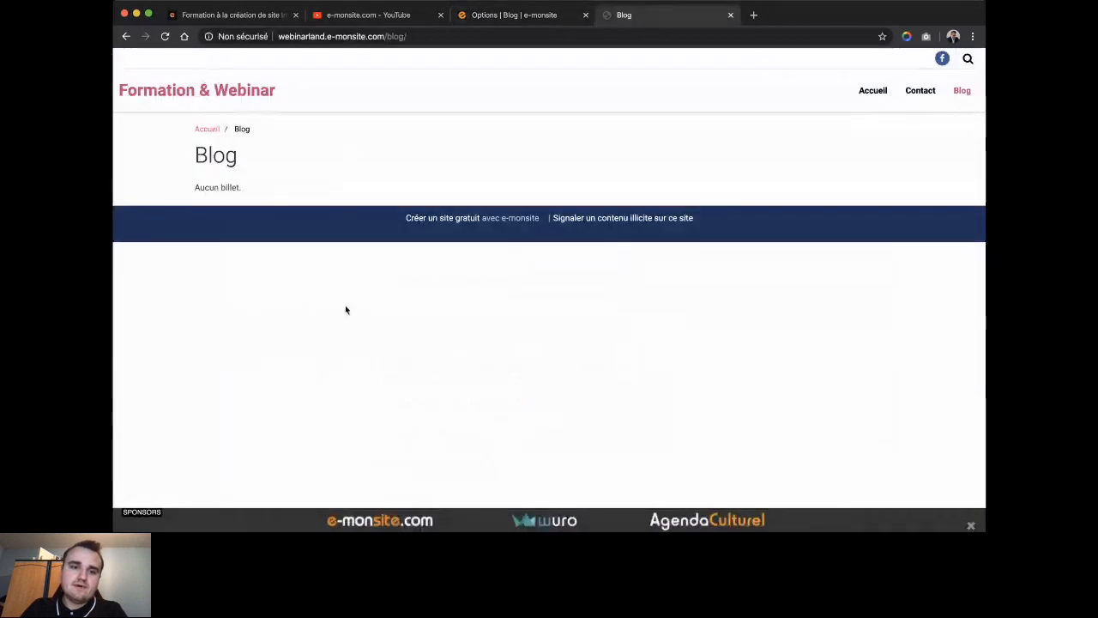
{"action": "left_click", "coordinate": [529, 19]}
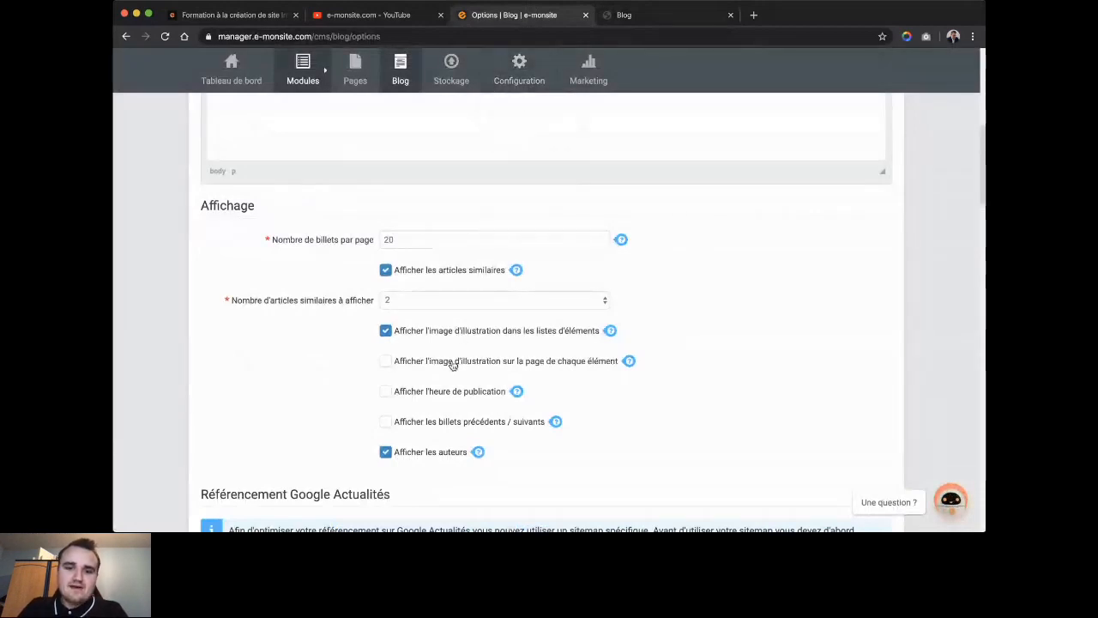
{"action": "left_click", "coordinate": [419, 362]}
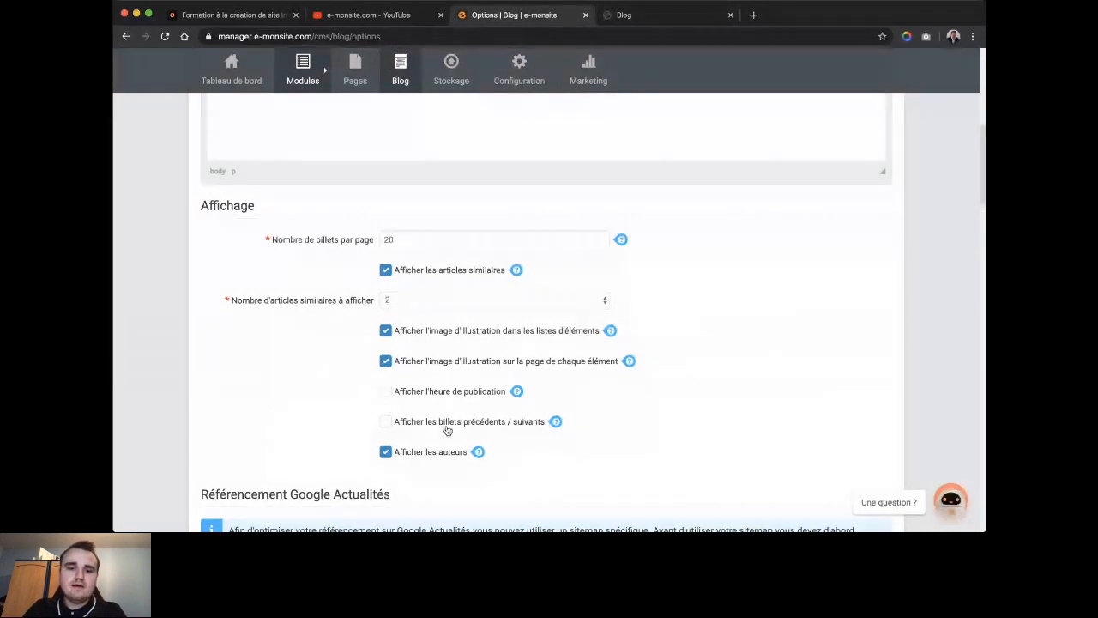
{"action": "left_click", "coordinate": [386, 422]}
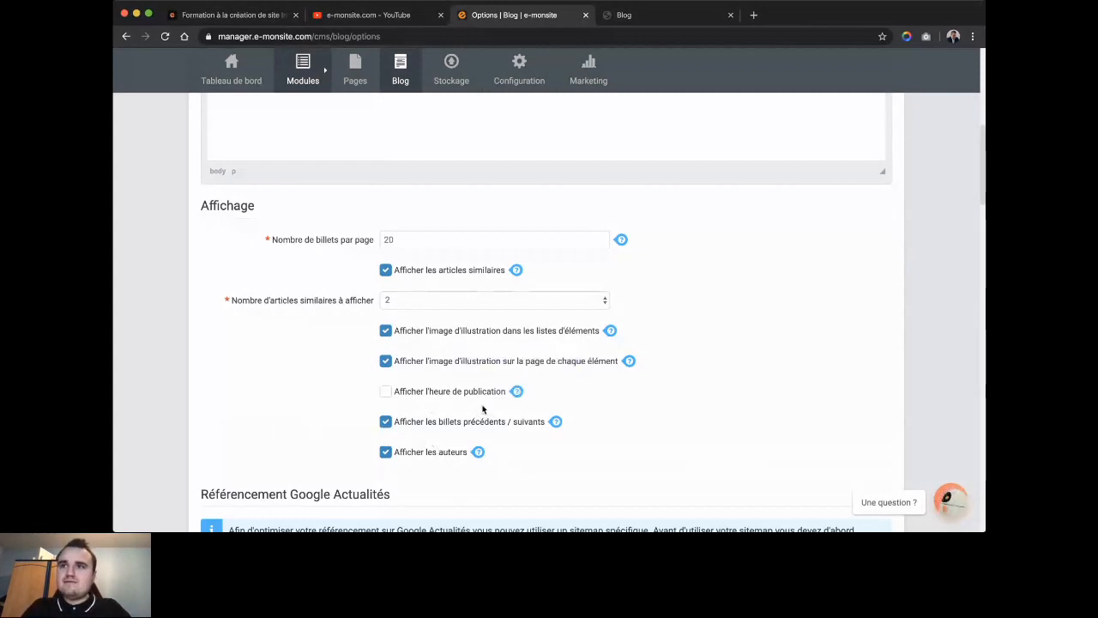
- Examine the Google Actualités referencing section and its sitemap address
{"action": "scroll", "coordinate": [375, 369], "scroll_direction": "down", "scroll_amount": 2}
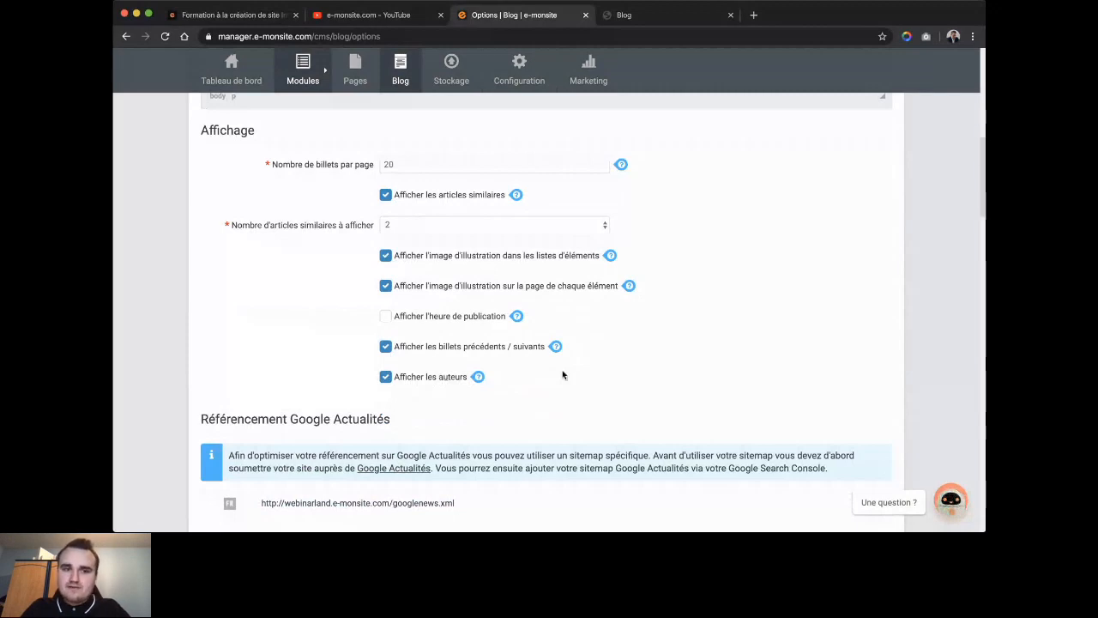
{"action": "scroll", "coordinate": [562, 375], "scroll_direction": "down", "scroll_amount": 3}
{"action": "left_click_drag", "start_coordinate": [202, 191], "coordinate": [401, 206]}
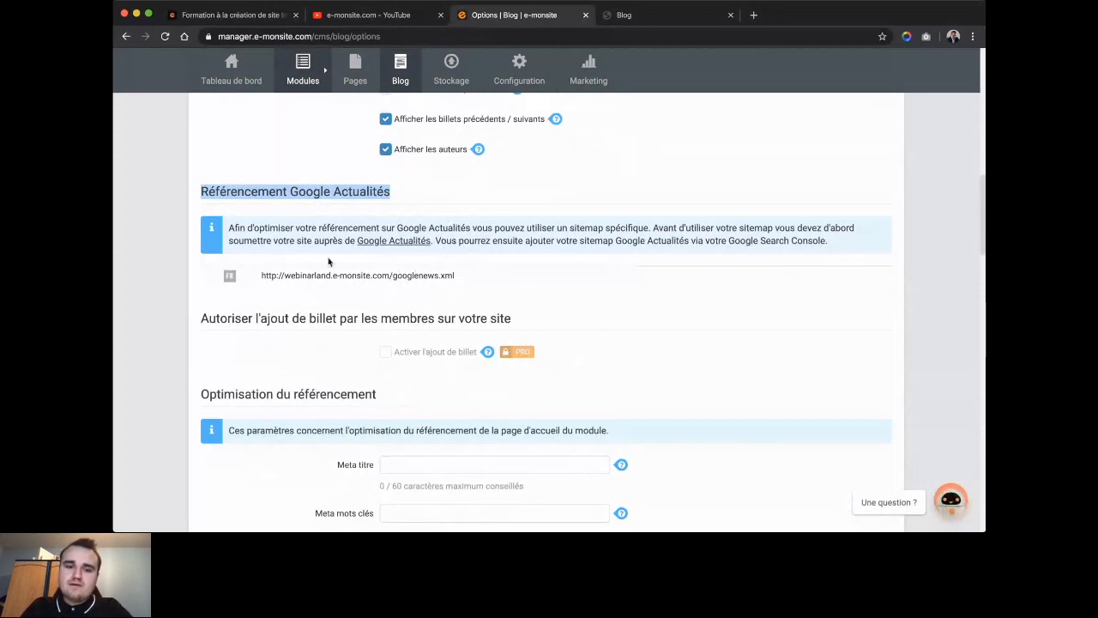
{"action": "triple_click", "coordinate": [370, 274]}
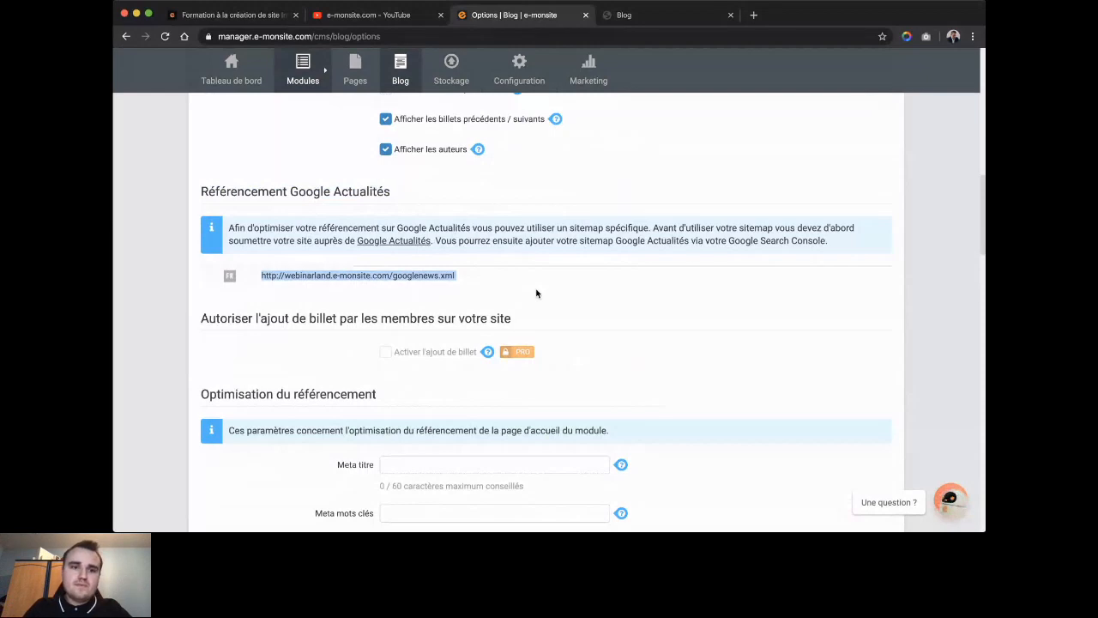
- Examine the option that allows site members to add blog posts and the plan it requires
{"action": "scroll", "coordinate": [536, 293], "scroll_direction": "down", "scroll_amount": 3}
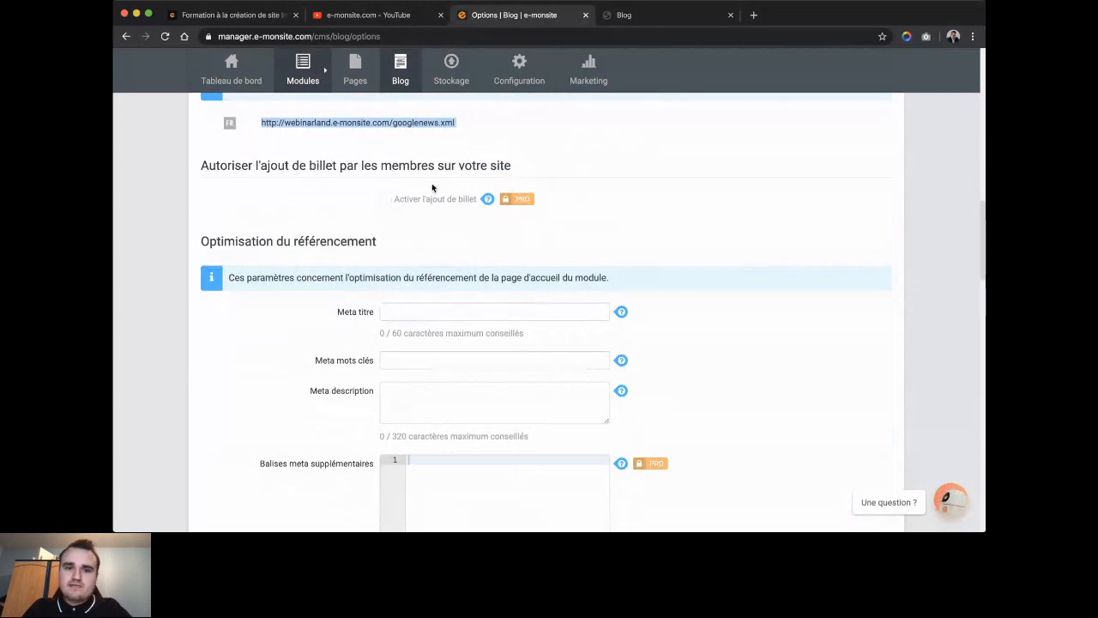
{"action": "mouse_move", "coordinate": [487, 199]}
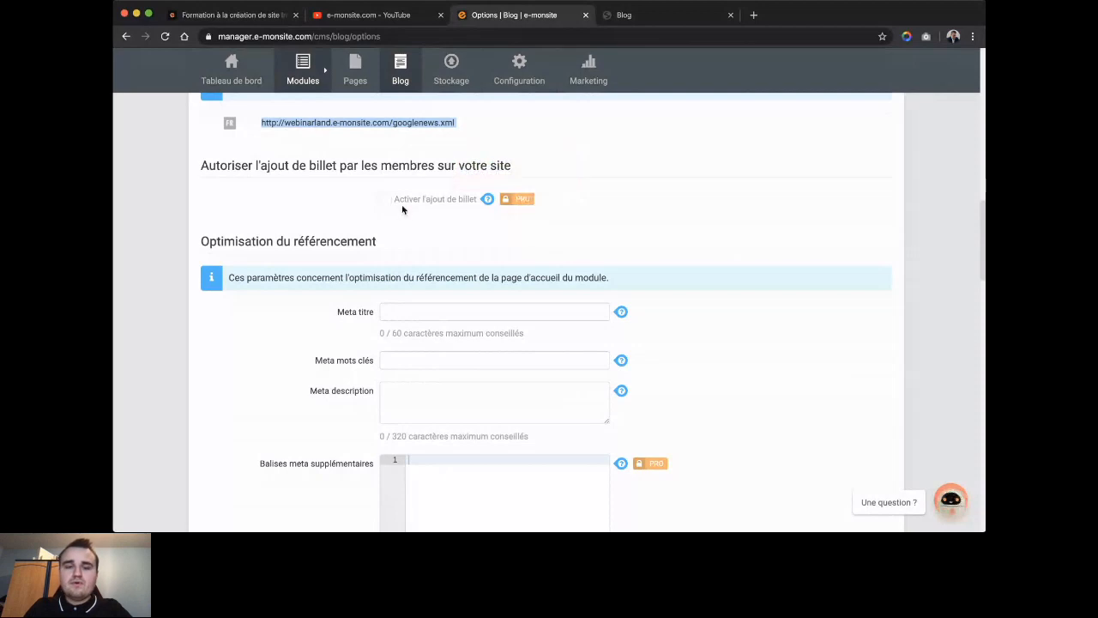
{"action": "left_click", "coordinate": [207, 157]}
{"action": "left_click_drag", "start_coordinate": [208, 157], "coordinate": [375, 201]}
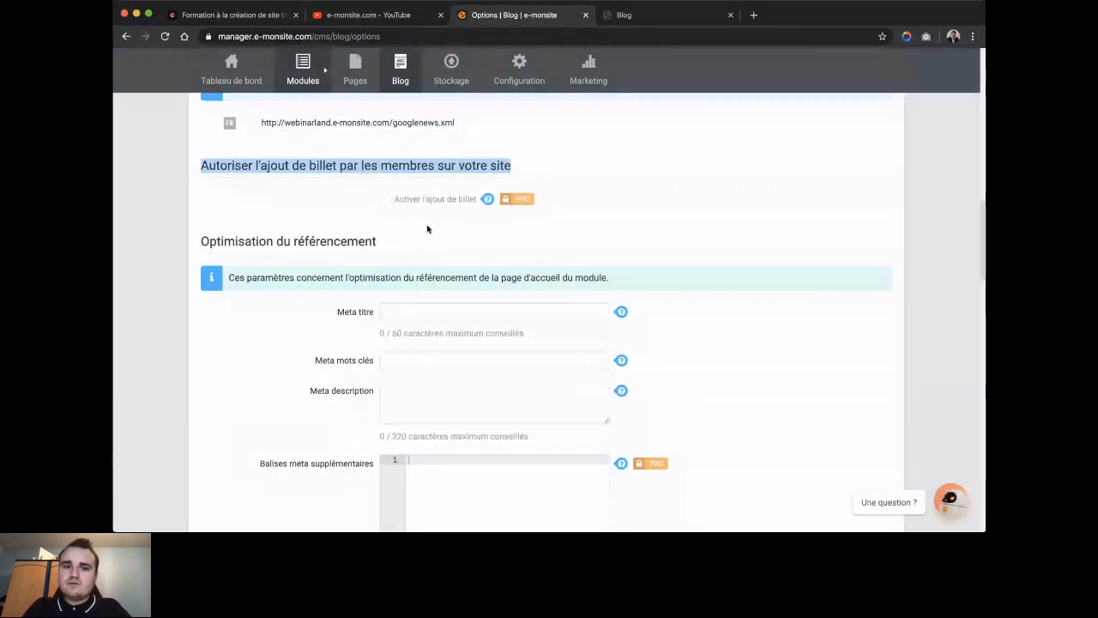
{"action": "triple_click", "coordinate": [470, 200]}
{"action": "left_click", "coordinate": [602, 203]}
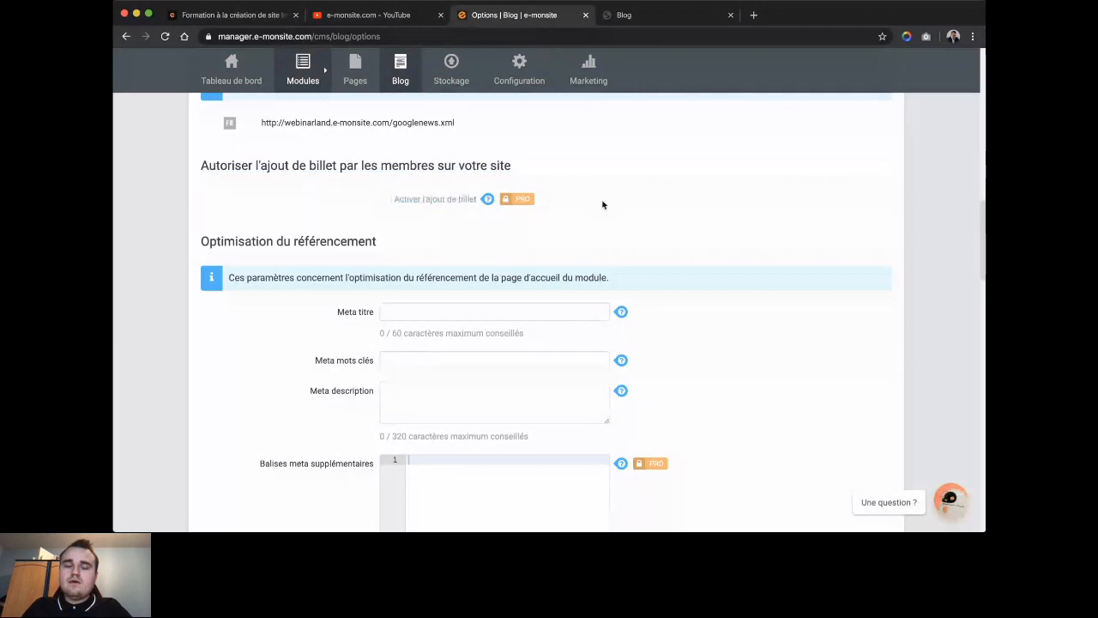
{"action": "left_click_drag", "start_coordinate": [554, 198], "coordinate": [220, 158]}
{"action": "left_click", "coordinate": [232, 174]}
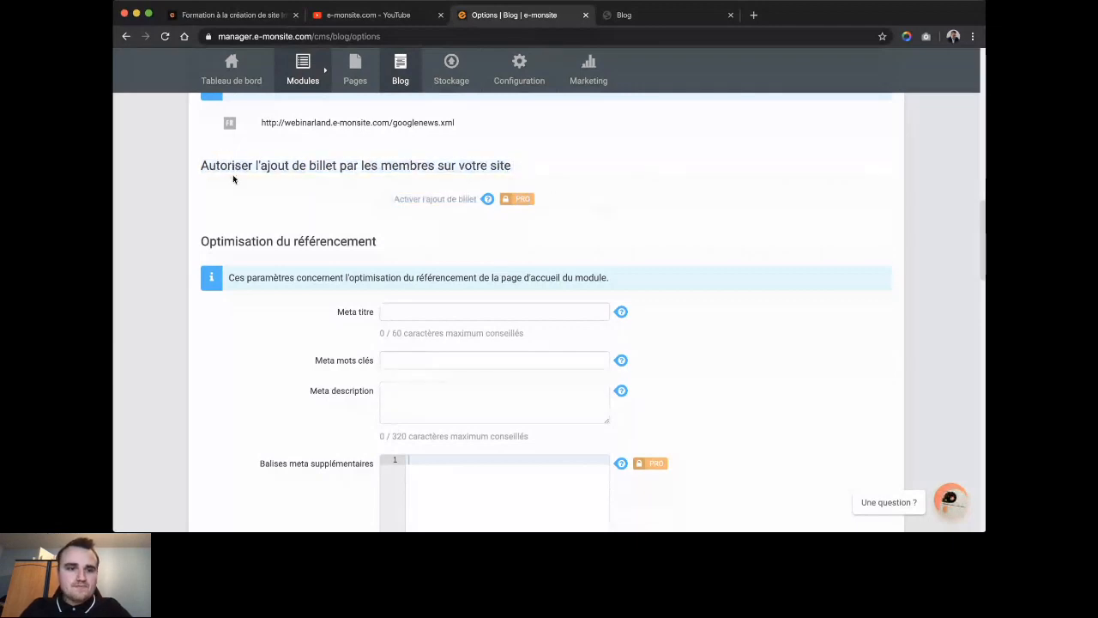
- Examine the search optimisation settings: meta title, keywords, description, additional meta tags, URL format and sitemap exclusion
{"action": "scroll", "coordinate": [232, 174], "scroll_direction": "down", "scroll_amount": 2}
{"action": "scroll", "coordinate": [263, 224], "scroll_direction": "down", "scroll_amount": 1}
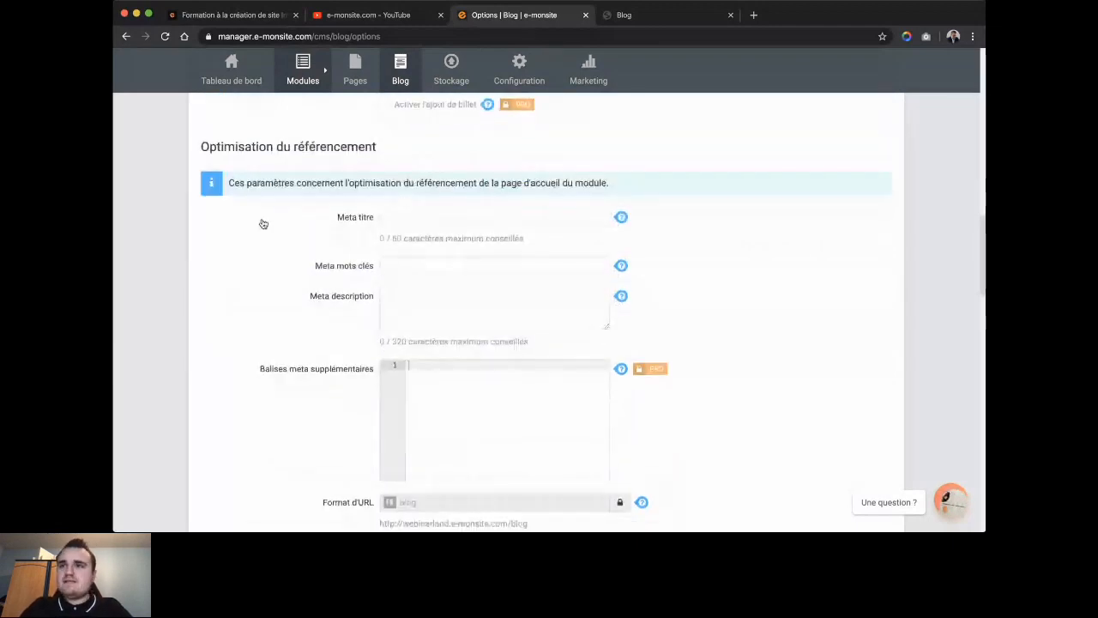
{"action": "scroll", "coordinate": [263, 224], "scroll_direction": "down", "scroll_amount": 1}
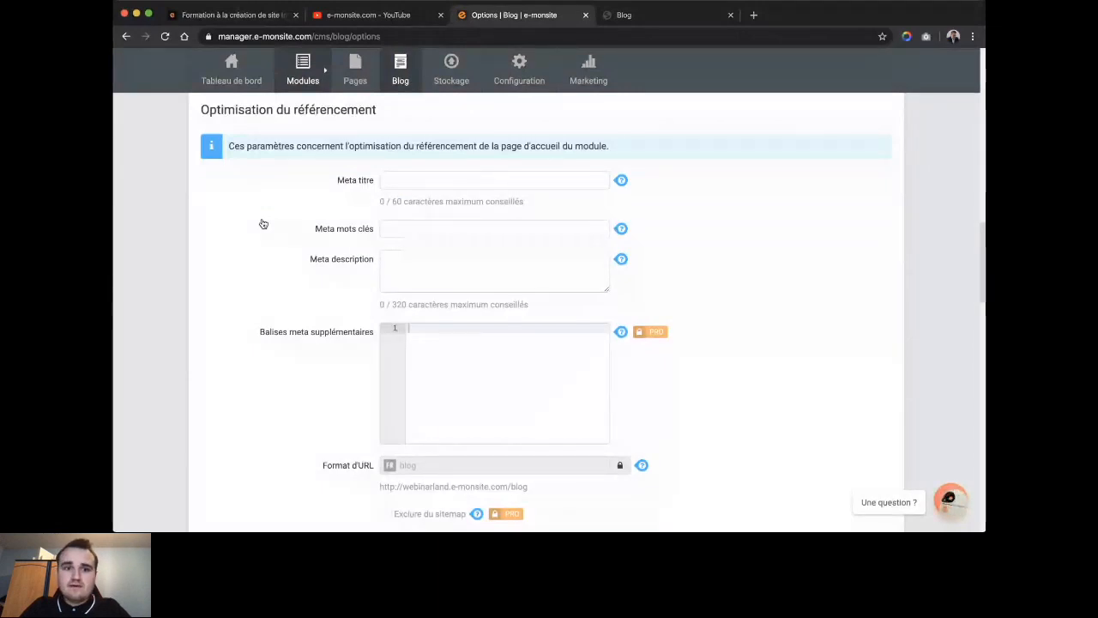
{"action": "left_click", "coordinate": [417, 179]}
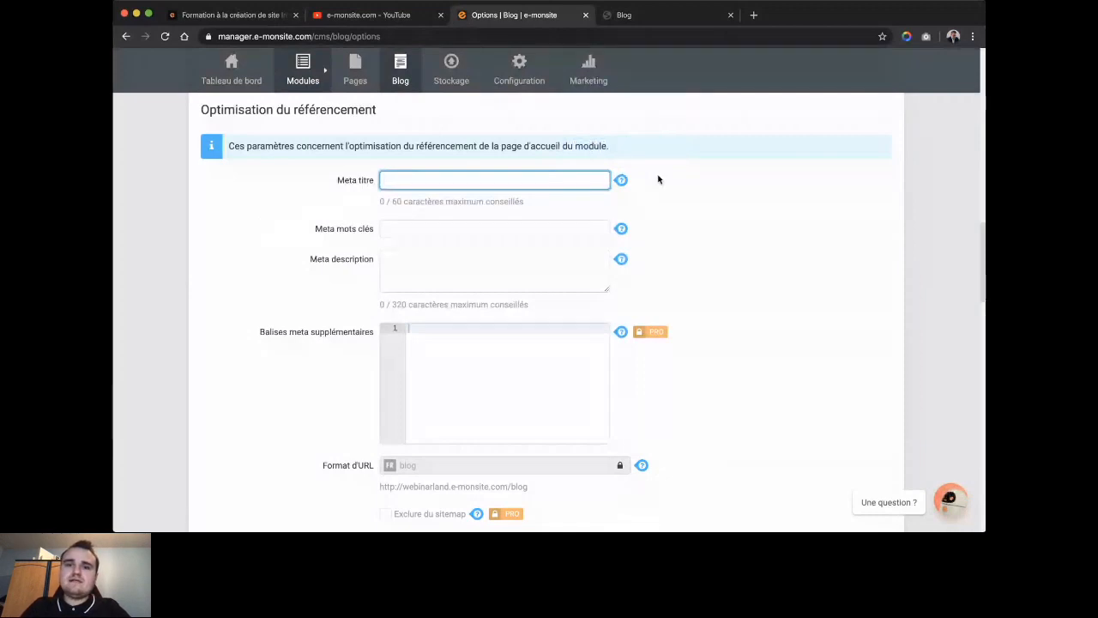
{"action": "left_click", "coordinate": [590, 229]}
{"action": "left_click_drag", "start_coordinate": [640, 232], "coordinate": [641, 210]}
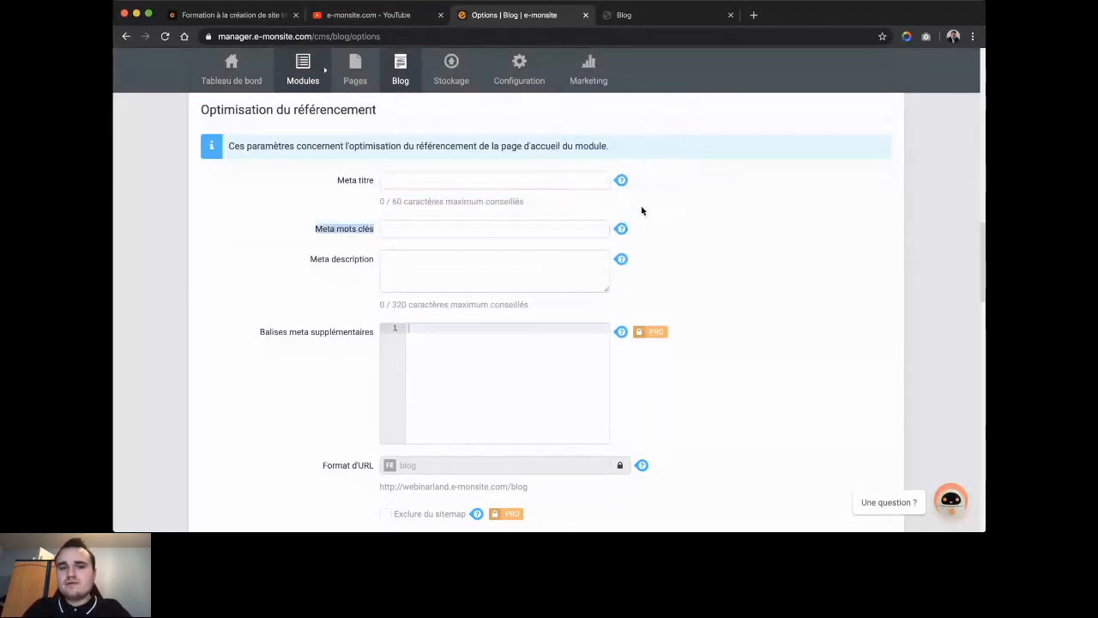
{"action": "left_click", "coordinate": [641, 223]}
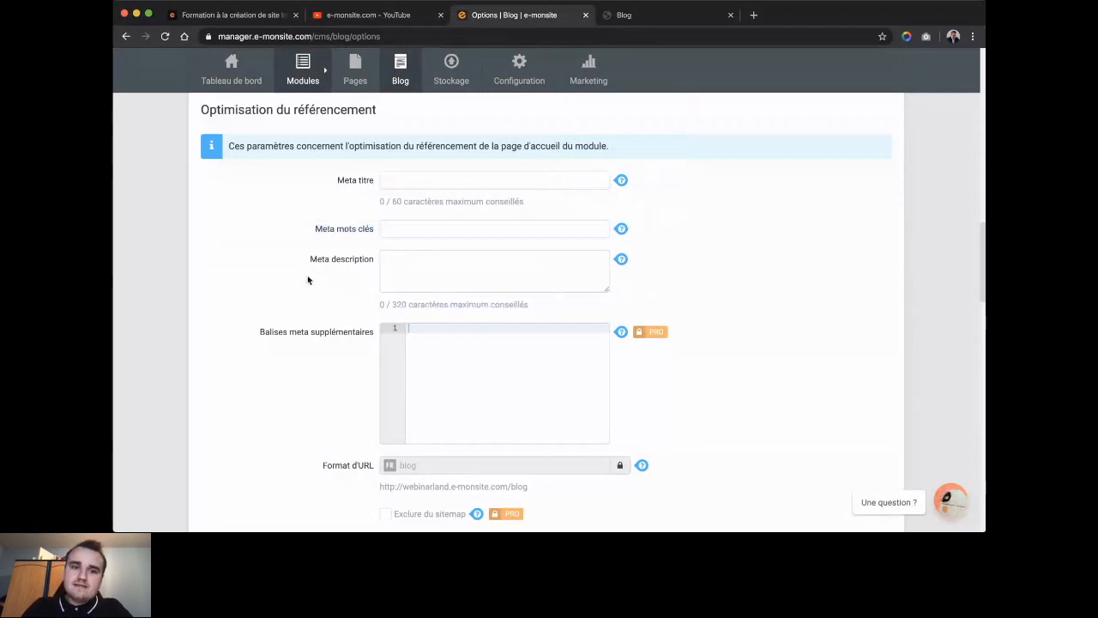
{"action": "left_click_drag", "start_coordinate": [306, 269], "coordinate": [309, 261]}
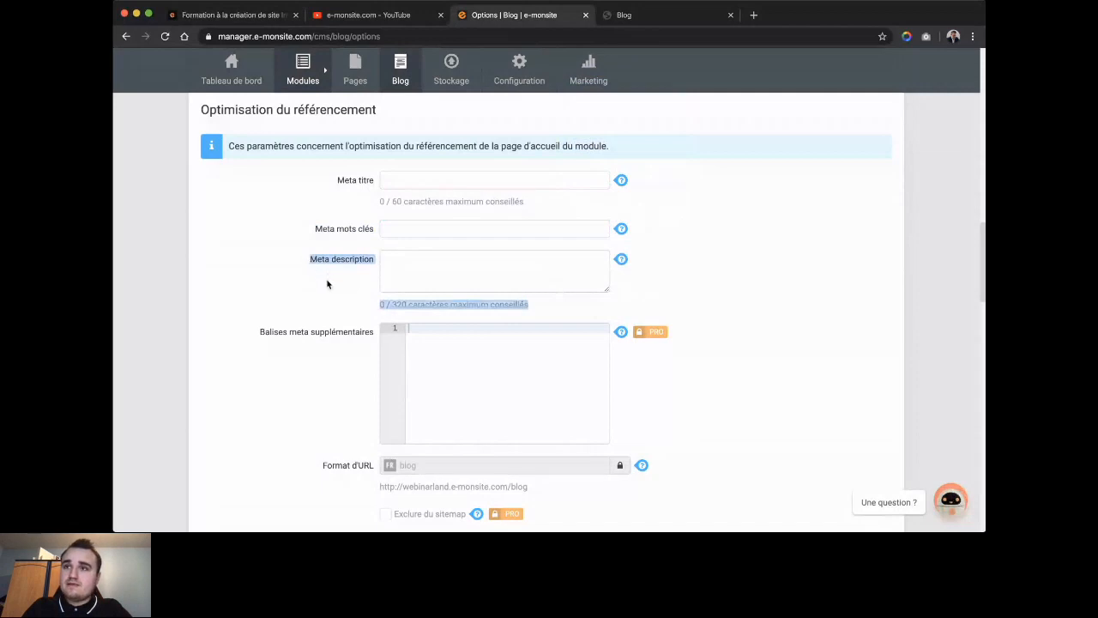
{"action": "left_click", "coordinate": [388, 271]}
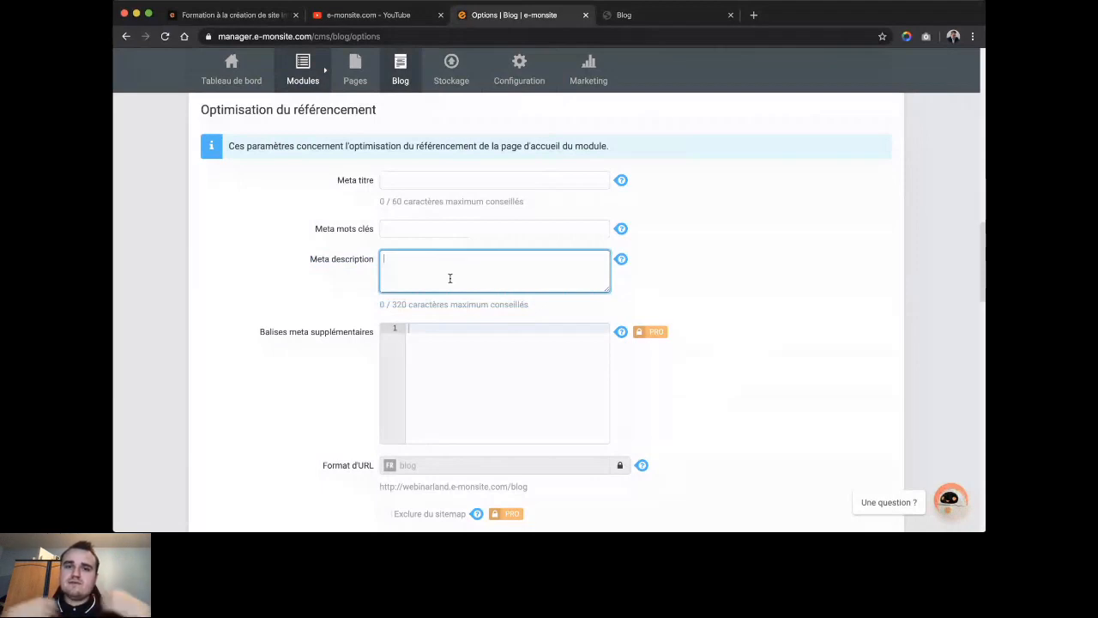
{"action": "scroll", "coordinate": [432, 305], "scroll_direction": "up", "scroll_amount": 1}
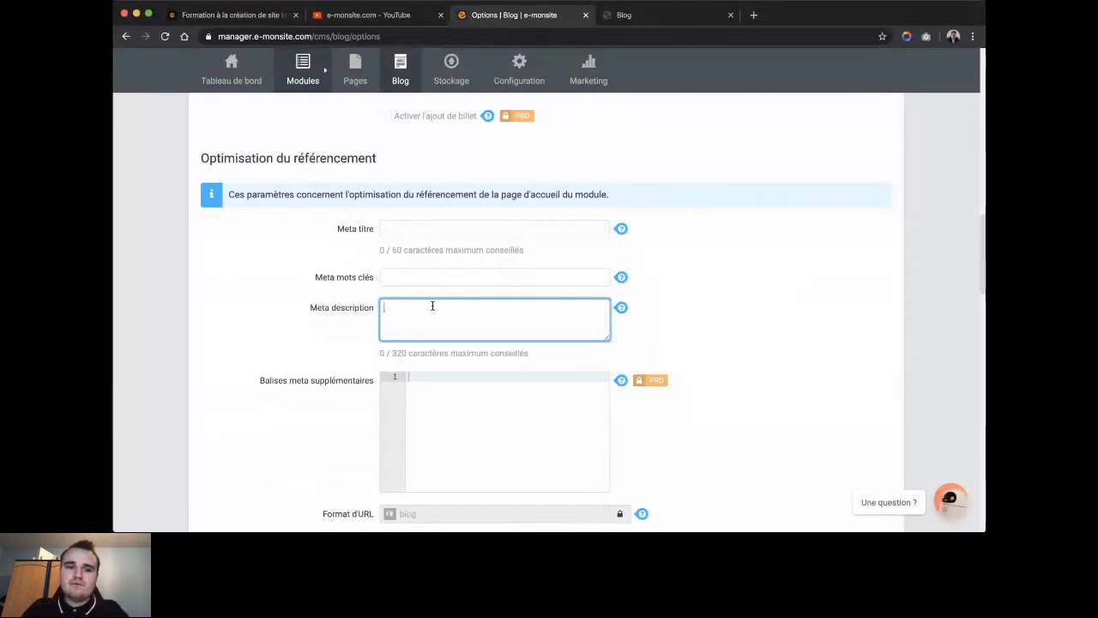
{"action": "scroll", "coordinate": [432, 305], "scroll_direction": "down", "scroll_amount": 1}
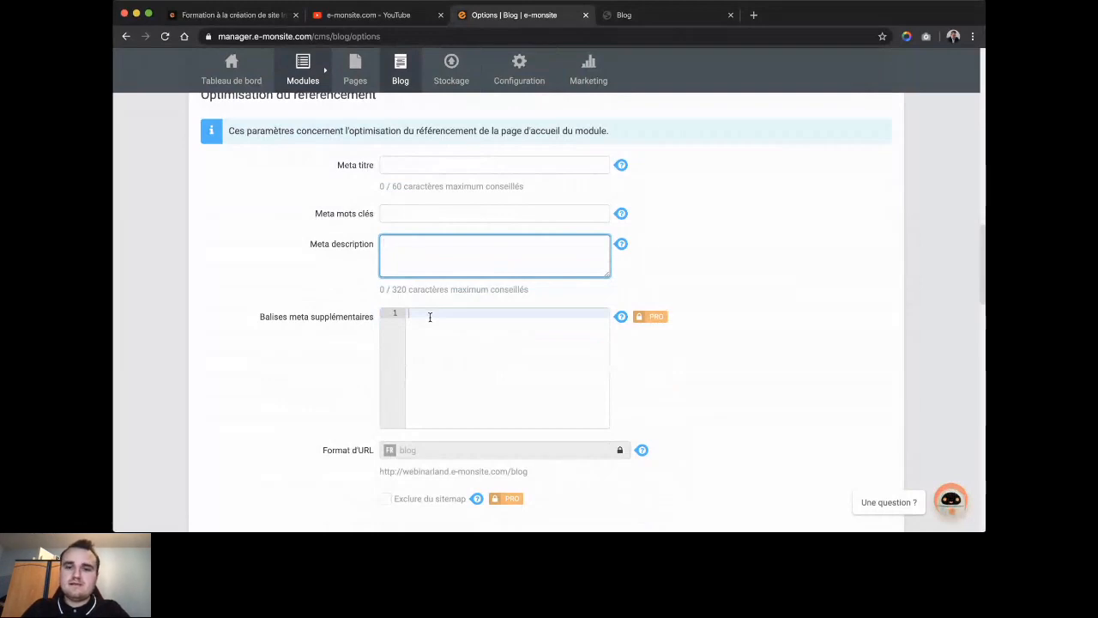
{"action": "scroll", "coordinate": [630, 277], "scroll_direction": "down", "scroll_amount": 1}
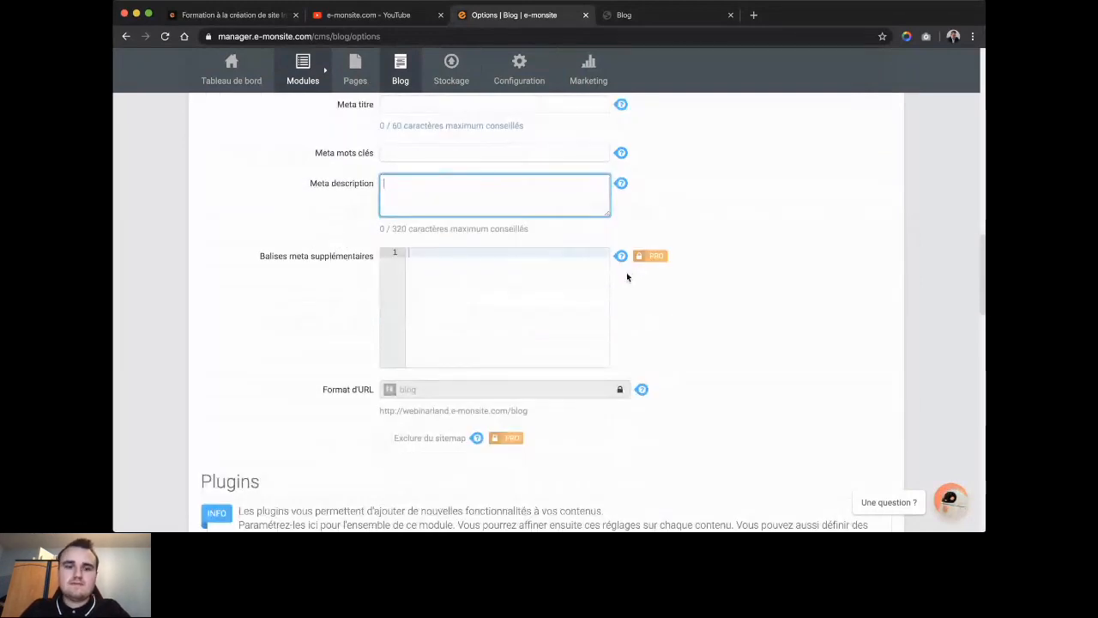
{"action": "scroll", "coordinate": [626, 276], "scroll_direction": "down", "scroll_amount": 1}
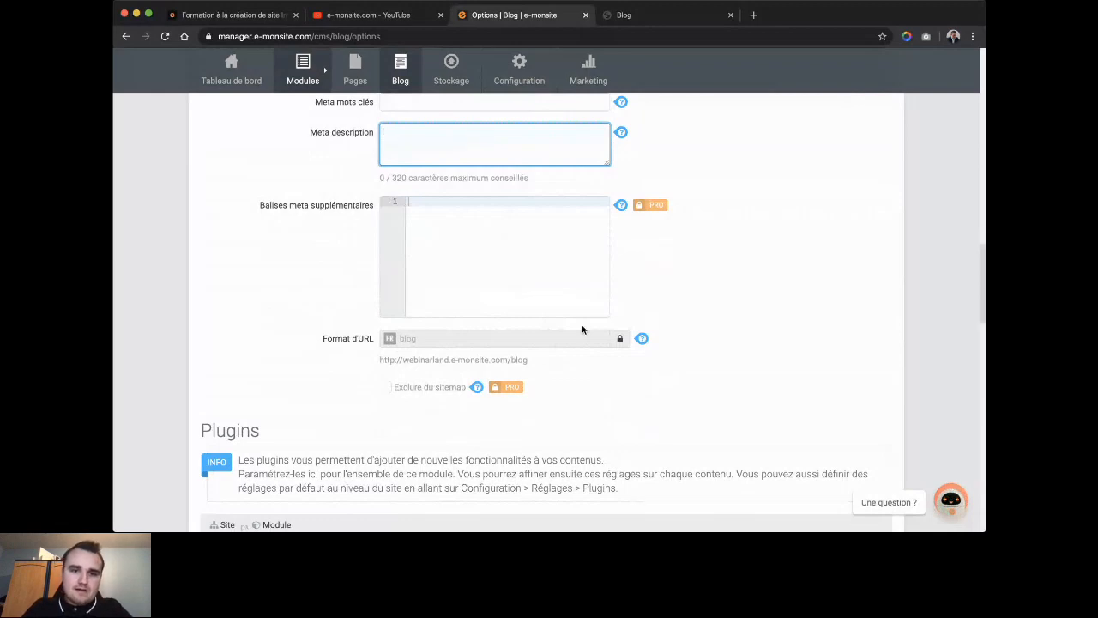
- Review the module's plugin settings for comments, content rating and social sharing
{"action": "scroll", "coordinate": [581, 330], "scroll_direction": "down", "scroll_amount": 5}
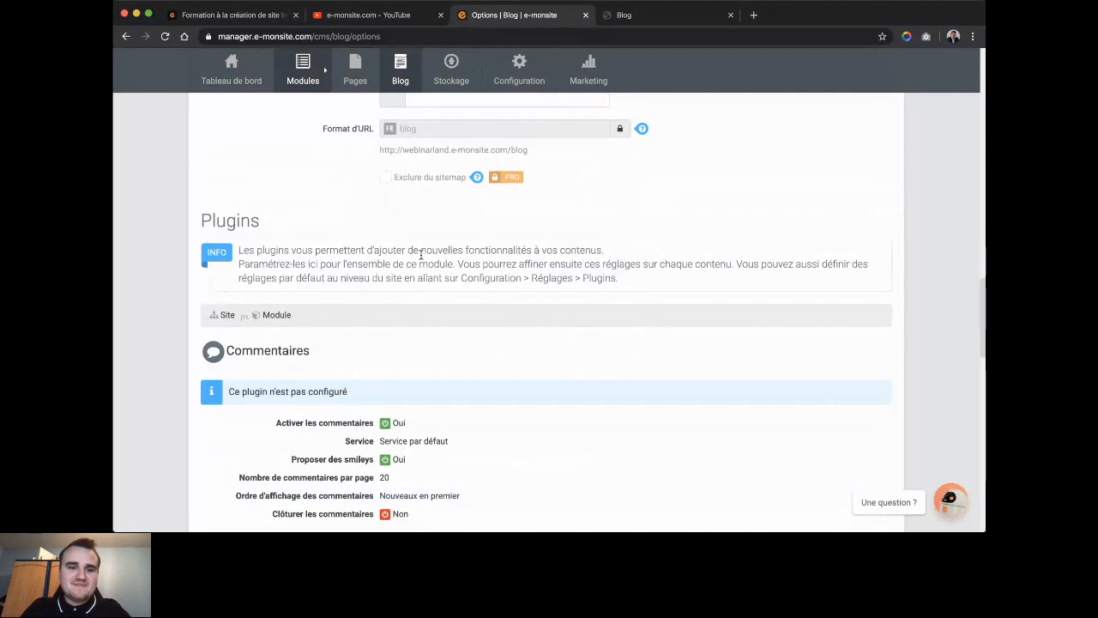
{"action": "scroll", "coordinate": [420, 255], "scroll_direction": "down", "scroll_amount": 3}
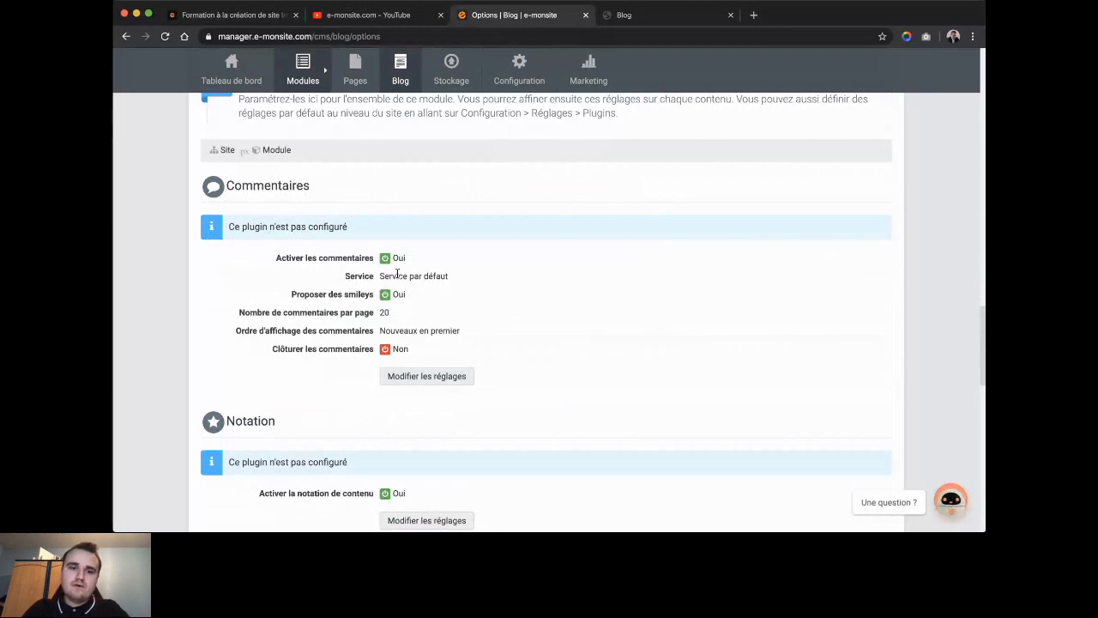
{"action": "scroll", "coordinate": [397, 273], "scroll_direction": "down", "scroll_amount": 2}
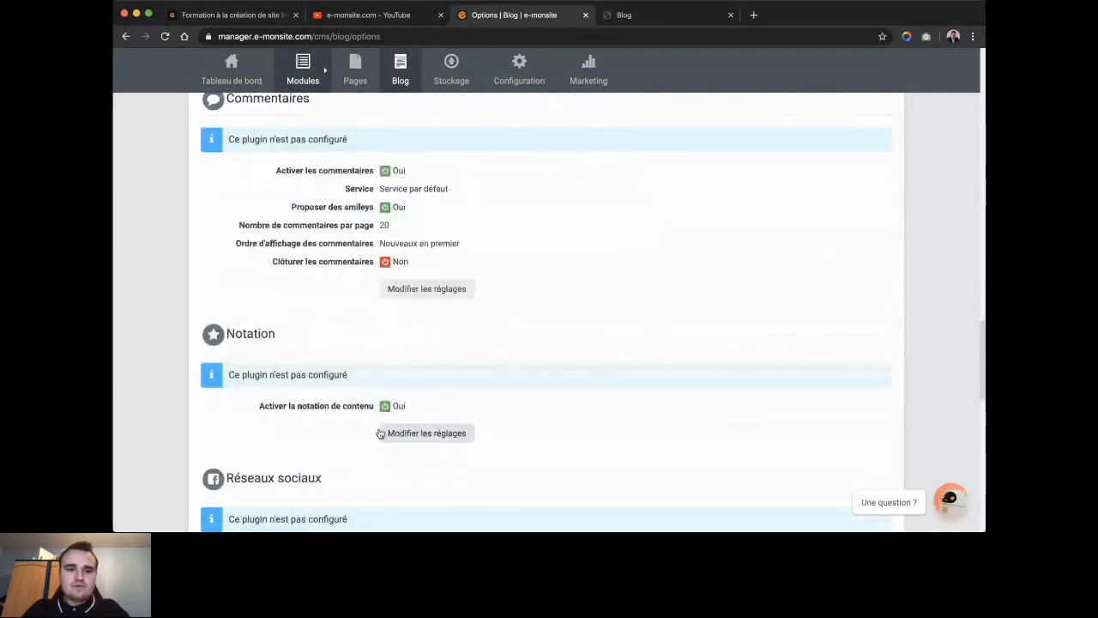
{"action": "scroll", "coordinate": [394, 420], "scroll_direction": "down", "scroll_amount": 1}
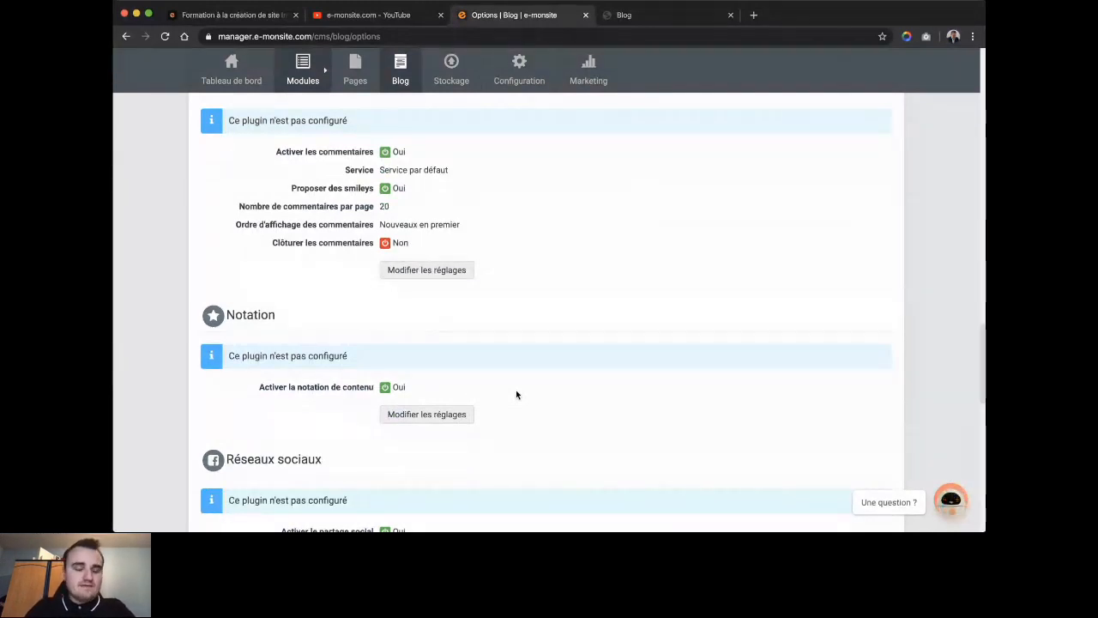
{"action": "scroll", "coordinate": [511, 390], "scroll_direction": "down", "scroll_amount": 2}
{"action": "scroll", "coordinate": [446, 347], "scroll_direction": "down", "scroll_amount": 2}
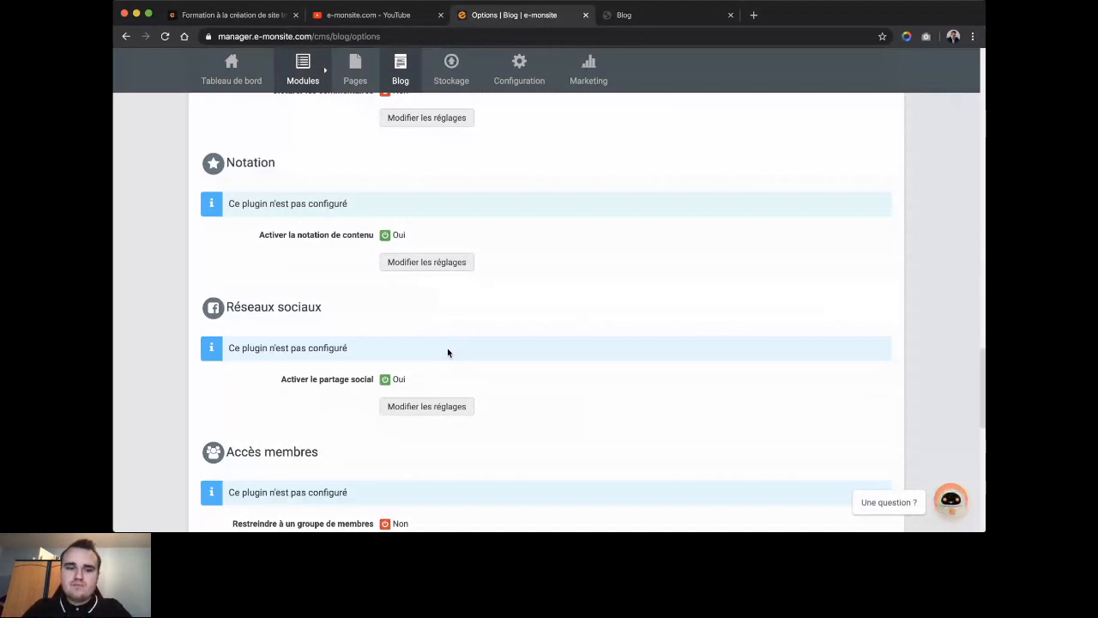
- Examine the plugin settings for restricting the blog to a member group and protecting it with a password
{"action": "scroll", "coordinate": [447, 351], "scroll_direction": "down", "scroll_amount": 4}
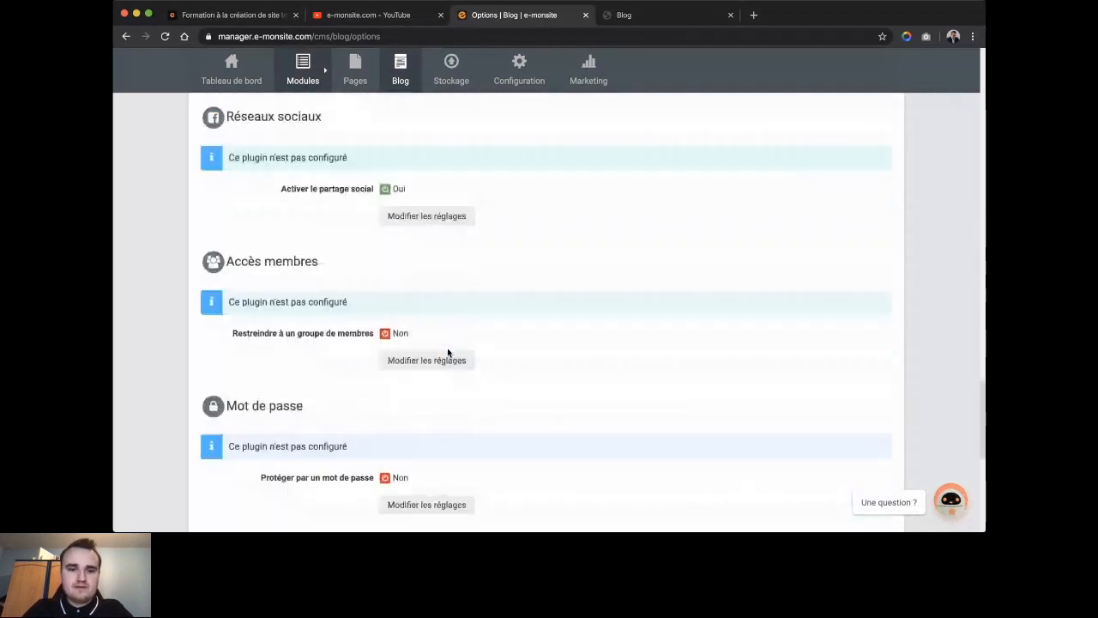
{"action": "scroll", "coordinate": [447, 352], "scroll_direction": "down", "scroll_amount": 5}
{"action": "scroll", "coordinate": [447, 352], "scroll_direction": "up", "scroll_amount": 6}
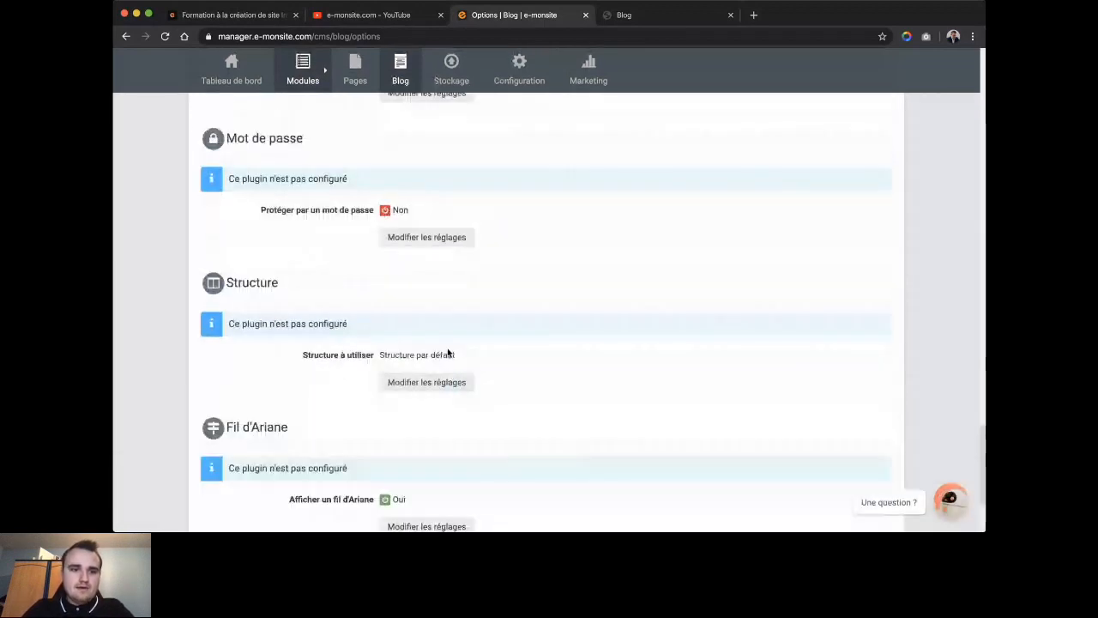
{"action": "scroll", "coordinate": [447, 352], "scroll_direction": "up", "scroll_amount": 3}
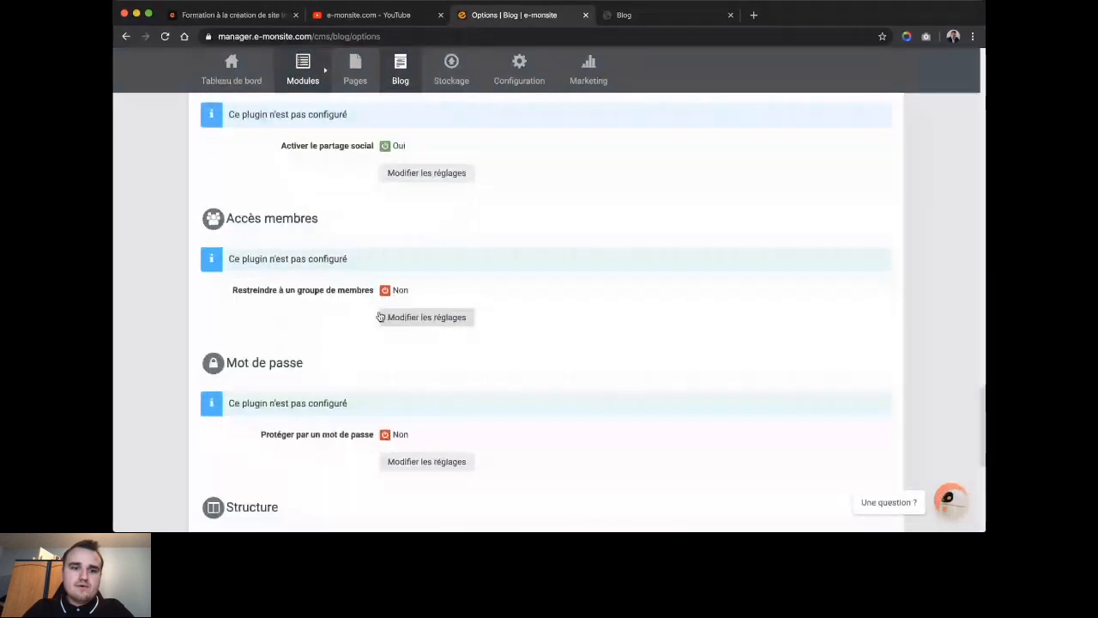
{"action": "scroll", "coordinate": [380, 317], "scroll_direction": "up", "scroll_amount": 1}
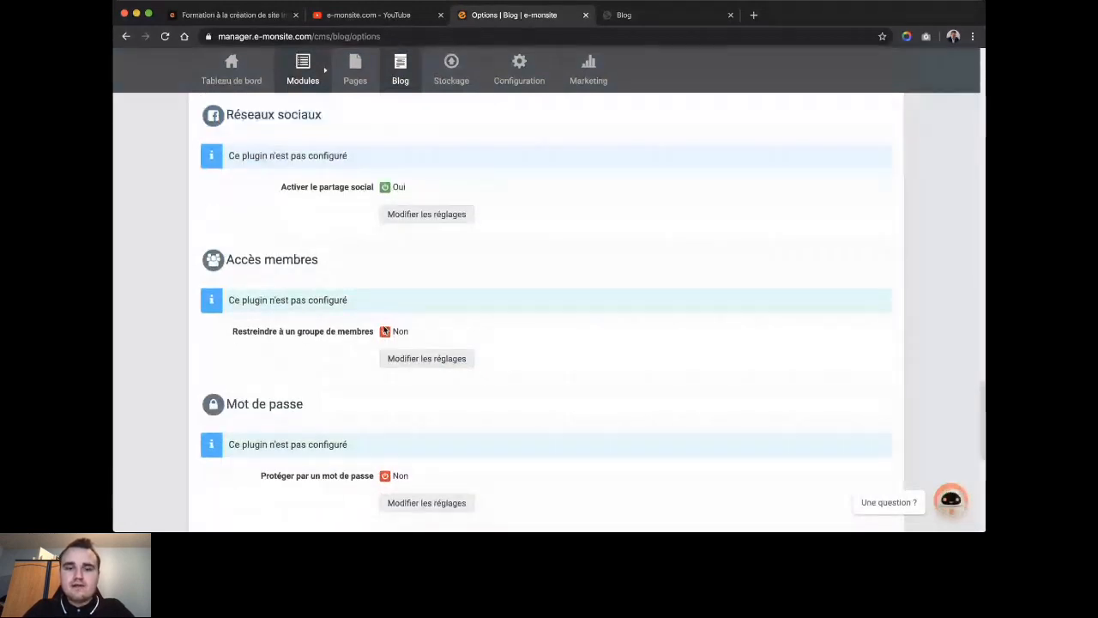
{"action": "scroll", "coordinate": [524, 361], "scroll_direction": "down", "scroll_amount": 1}
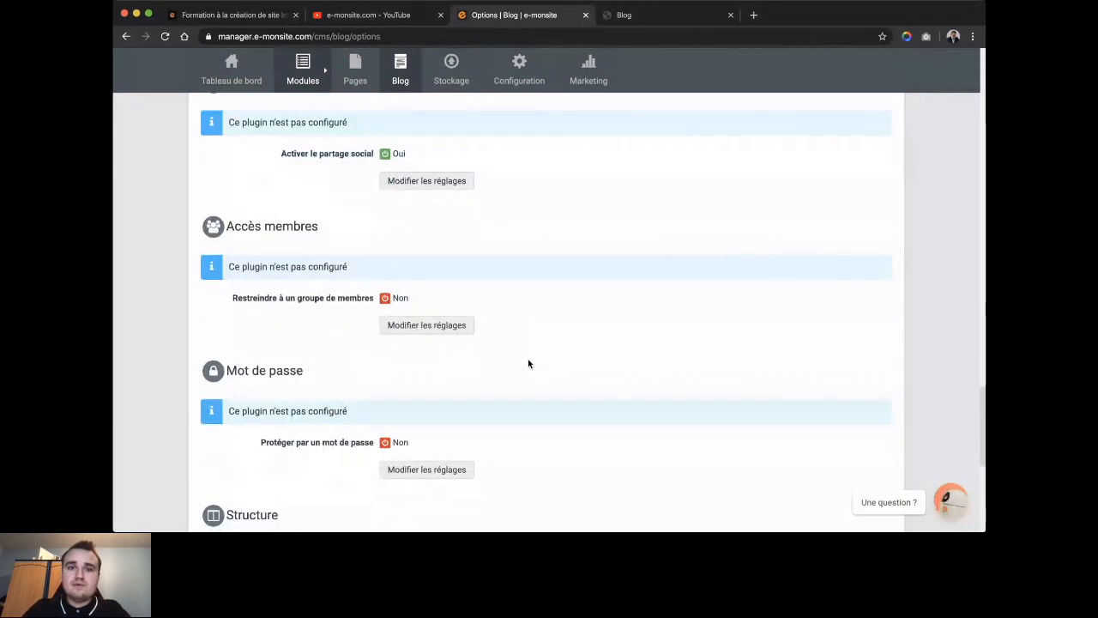
{"action": "scroll", "coordinate": [528, 364], "scroll_direction": "down", "scroll_amount": 1}
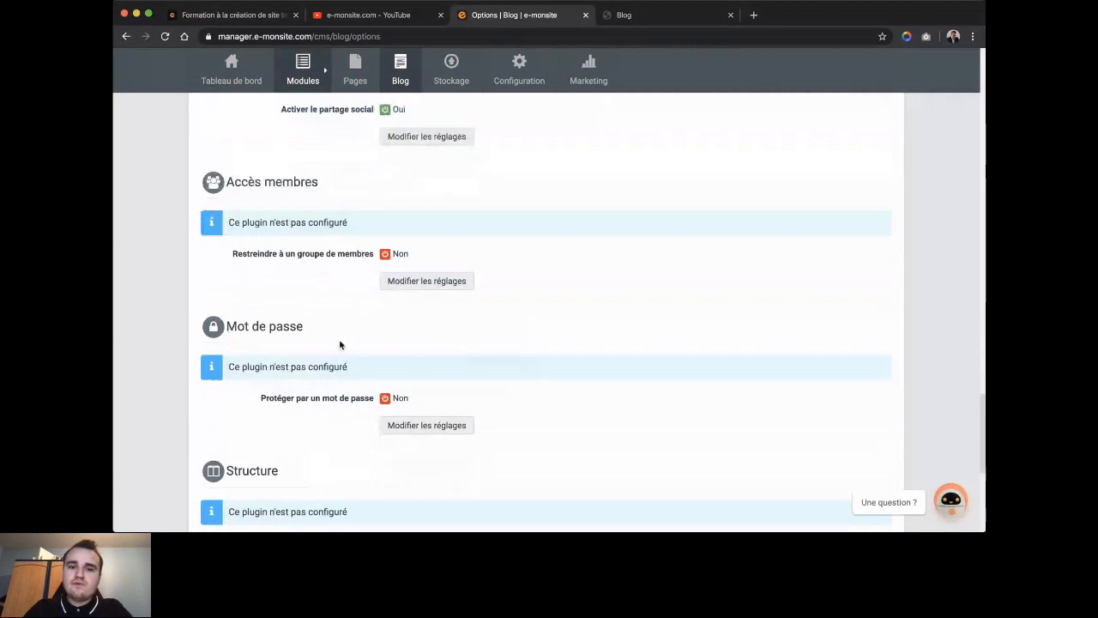
{"action": "scroll", "coordinate": [340, 342], "scroll_direction": "down", "scroll_amount": 2}
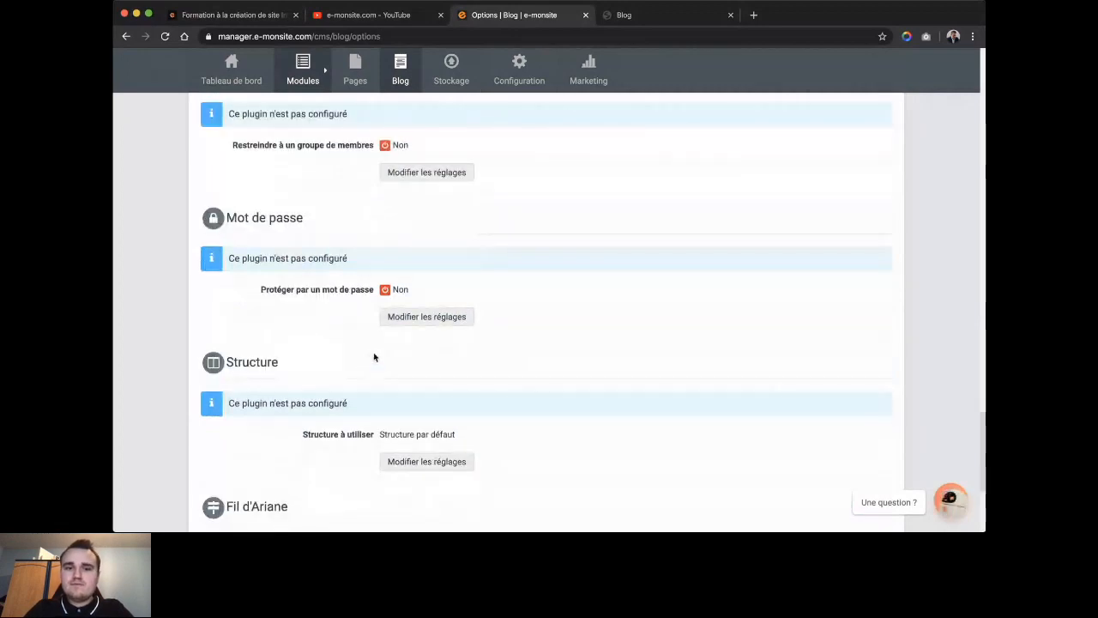
{"action": "scroll", "coordinate": [374, 357], "scroll_direction": "down", "scroll_amount": 1}
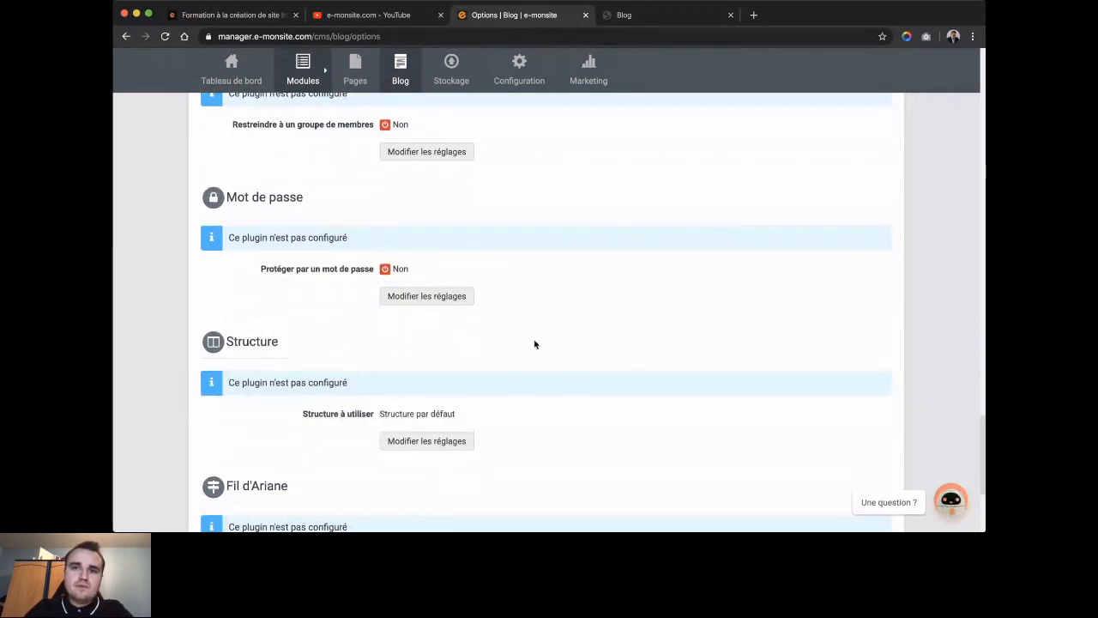
- Check the Structure and Fil d'Ariane plugin settings, and save the Blog module options
{"action": "scroll", "coordinate": [534, 343], "scroll_direction": "down", "scroll_amount": 5}
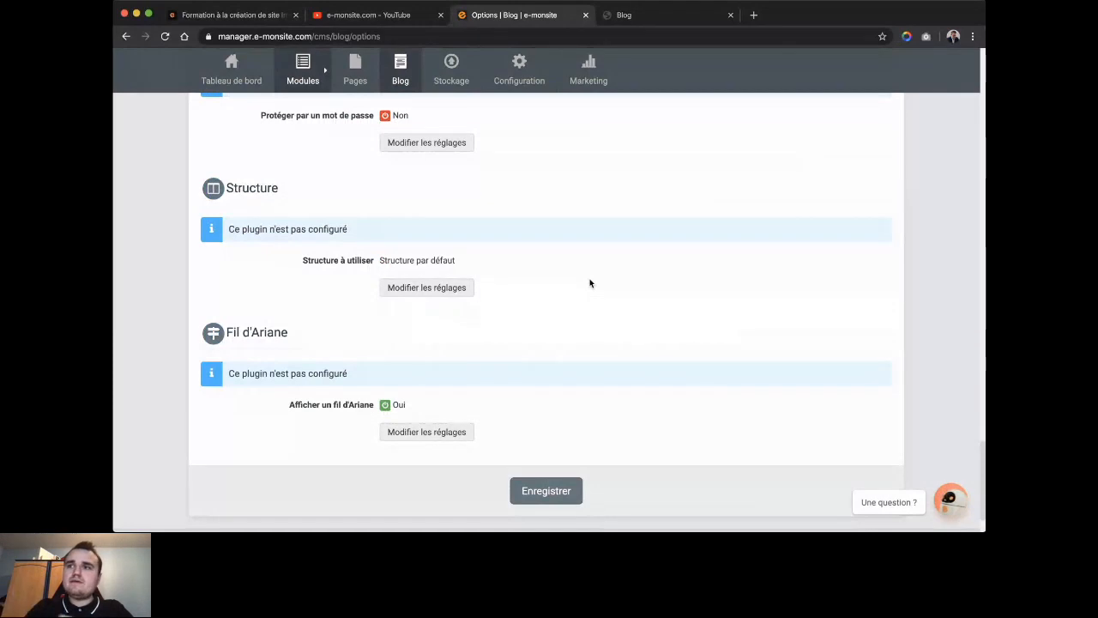
{"action": "scroll", "coordinate": [584, 309], "scroll_direction": "down", "scroll_amount": 1}
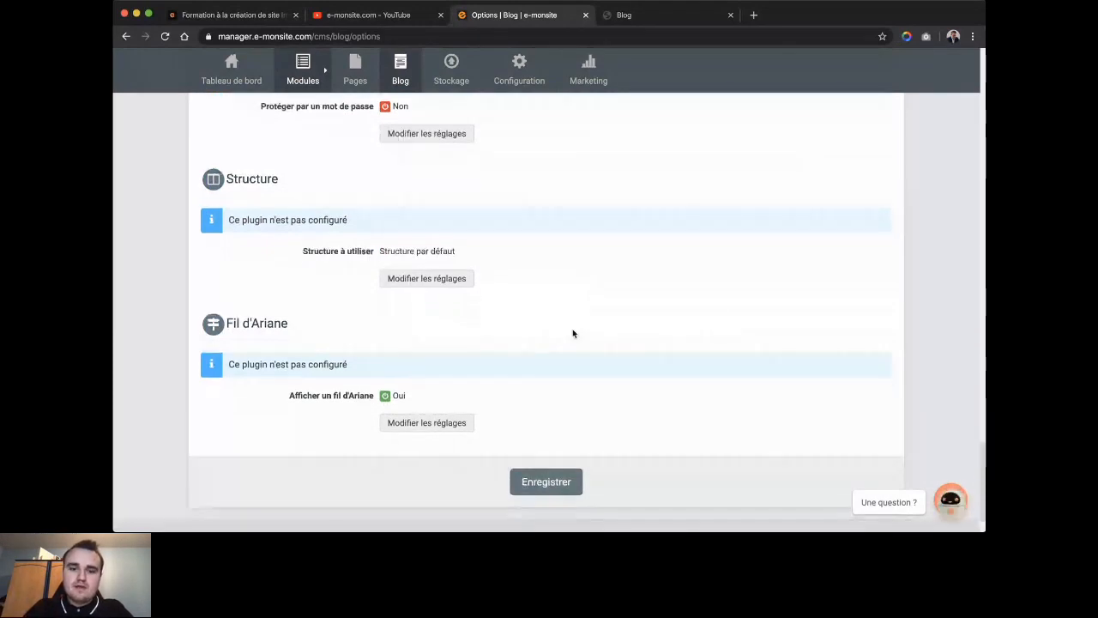
{"action": "left_click", "coordinate": [537, 474]}
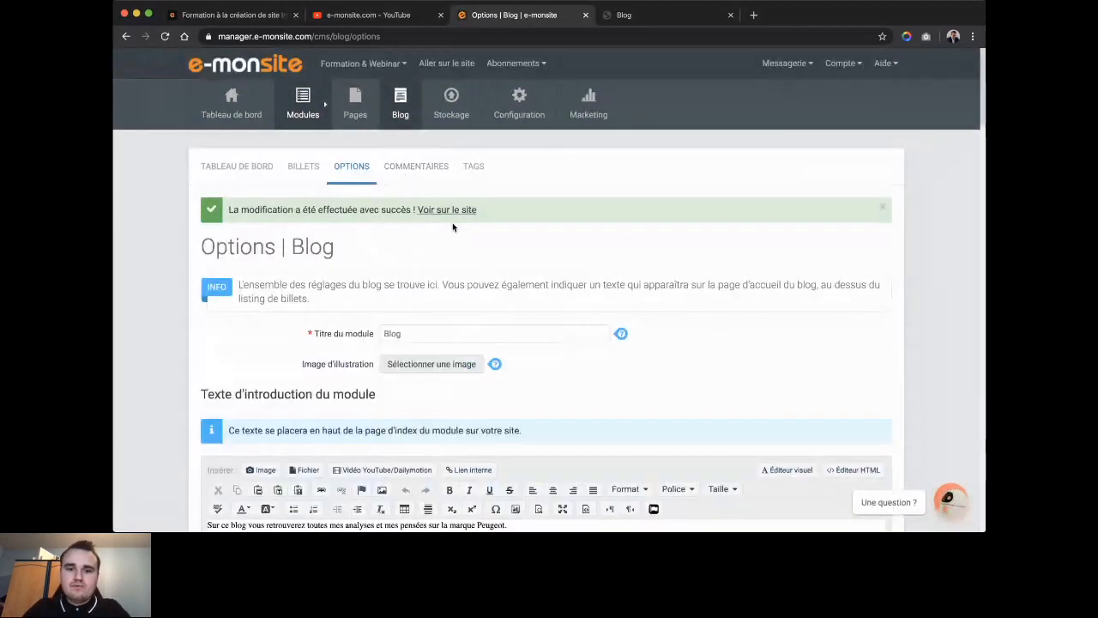
- View the blog's comment management and tag management pages, and open its list of posts
{"action": "left_click", "coordinate": [412, 173]}
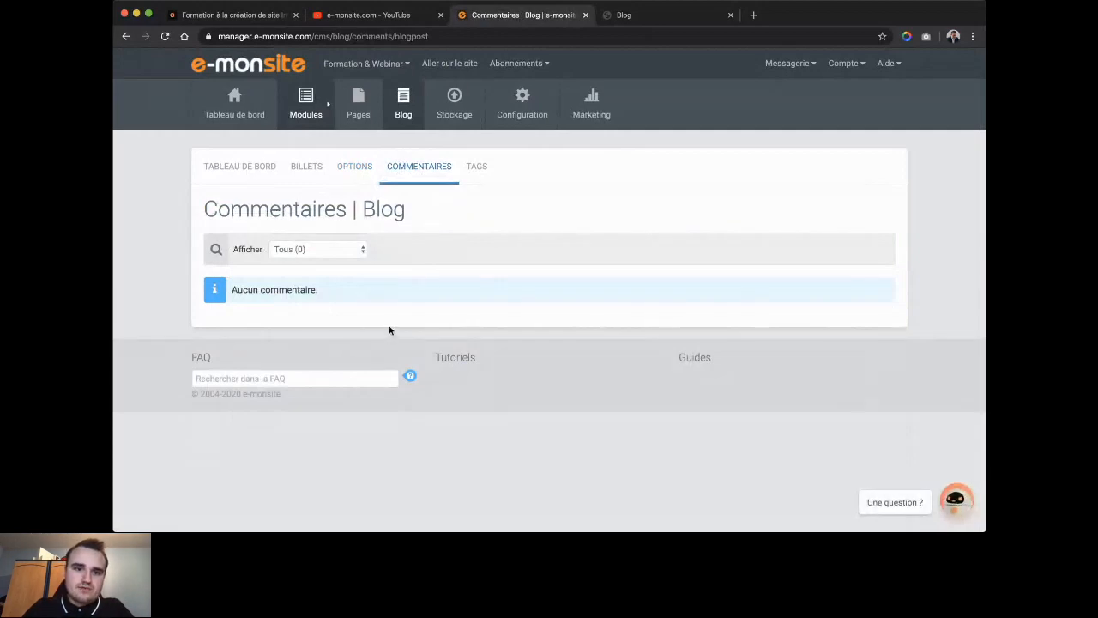
{"action": "left_click", "coordinate": [479, 168]}
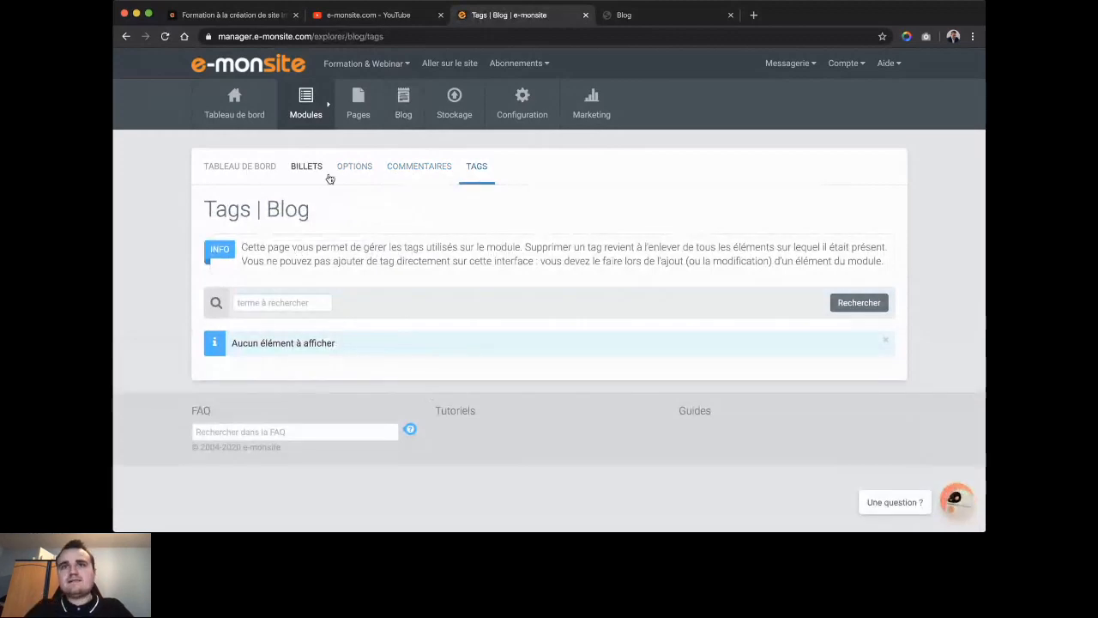
{"action": "left_click", "coordinate": [323, 177]}
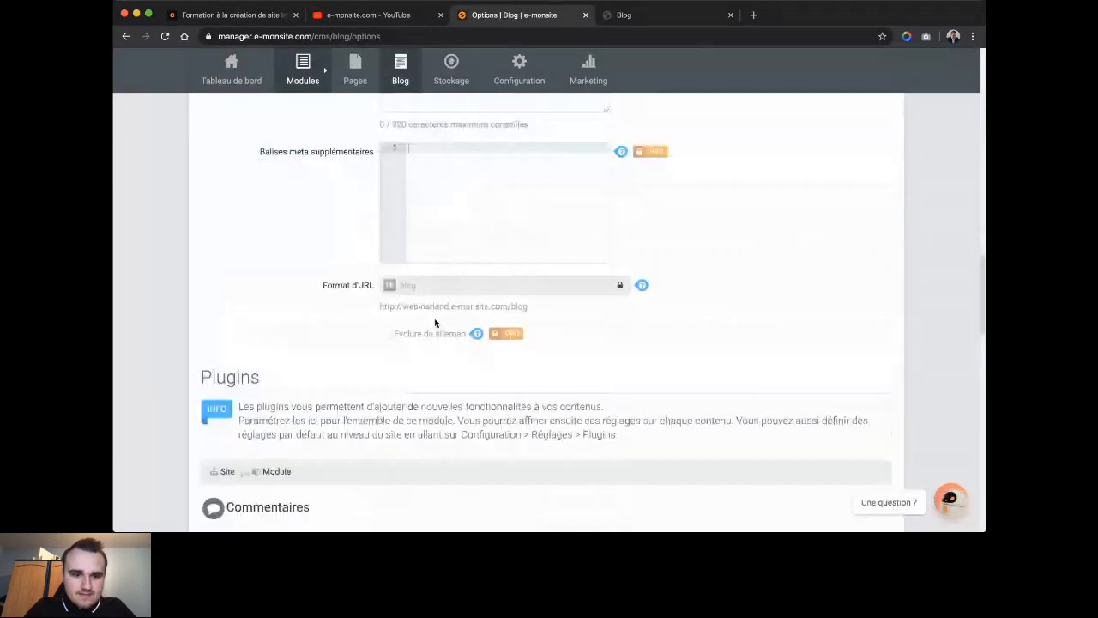
- Look through the plugin settings in the Blog options once more, including comments, rating and social networks
{"action": "scroll", "coordinate": [435, 323], "scroll_direction": "down", "scroll_amount": 6}
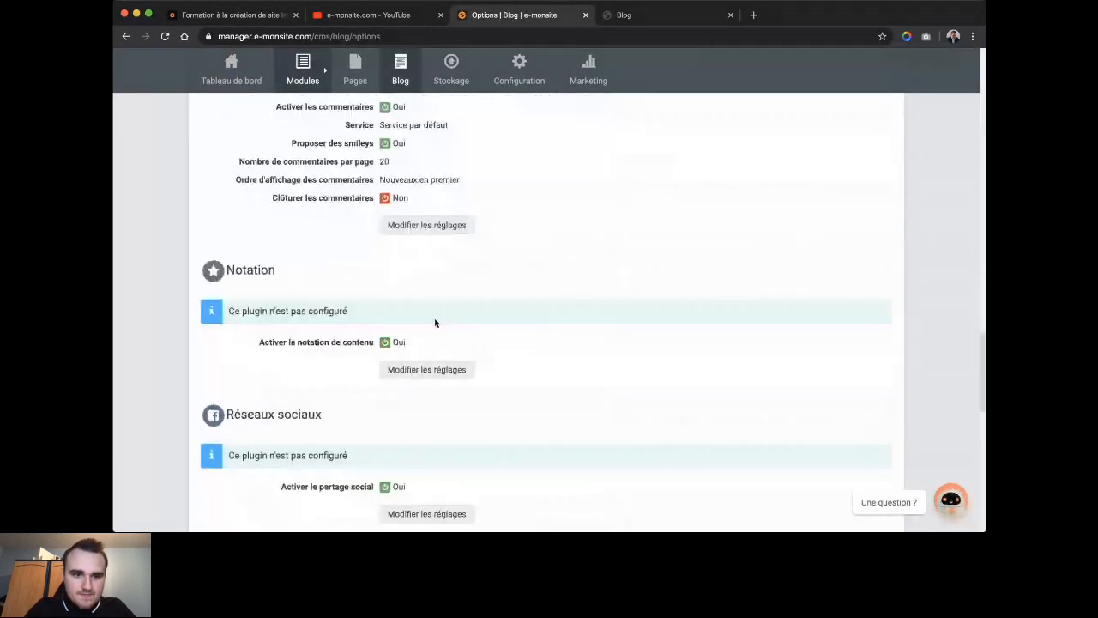
{"action": "scroll", "coordinate": [435, 322], "scroll_direction": "up", "scroll_amount": 1}
{"action": "scroll", "coordinate": [435, 323], "scroll_direction": "down", "scroll_amount": 6}
{"action": "scroll", "coordinate": [435, 323], "scroll_direction": "up", "scroll_amount": 1}
{"action": "scroll", "coordinate": [435, 322], "scroll_direction": "up", "scroll_amount": 1}
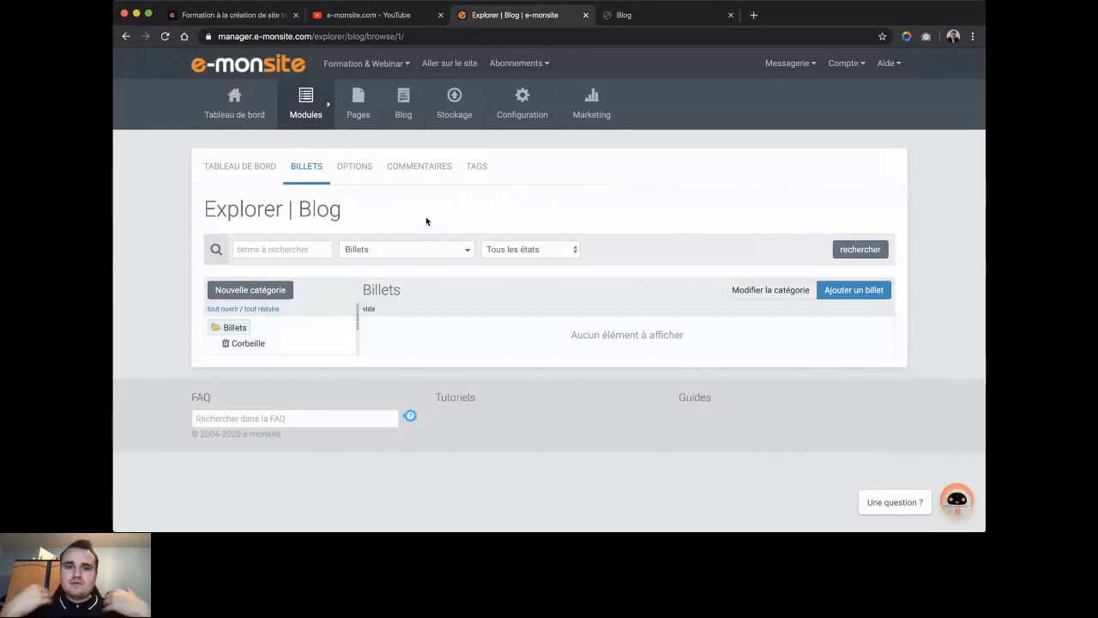
- Create a blog category named "Citadine" and save it
{"action": "left_click", "coordinate": [280, 289]}
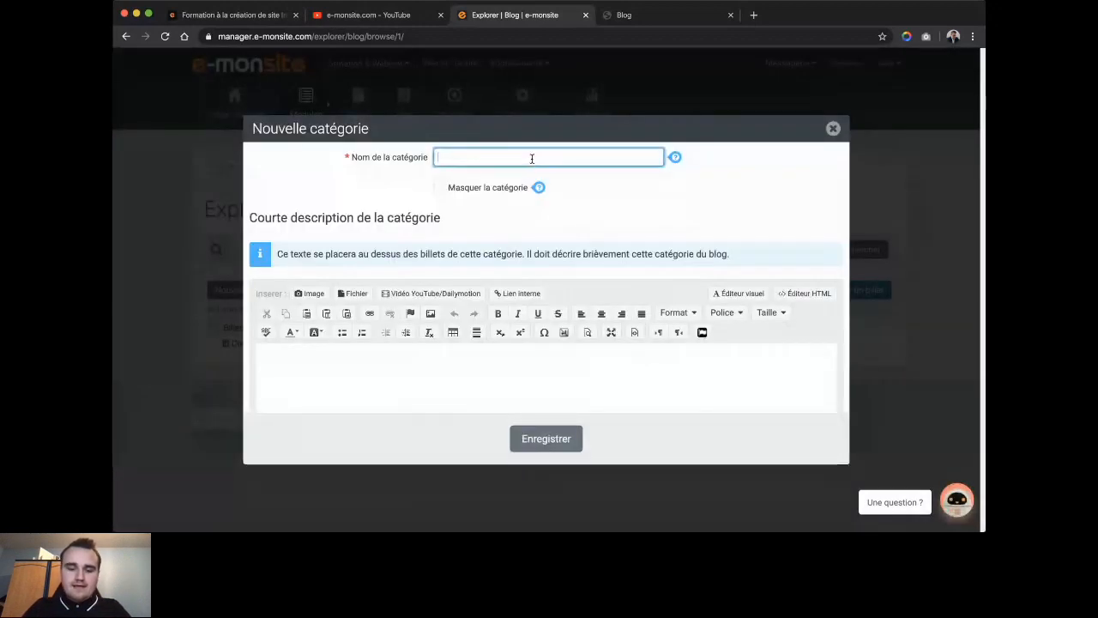
{"action": "type", "text": "Véhi"}
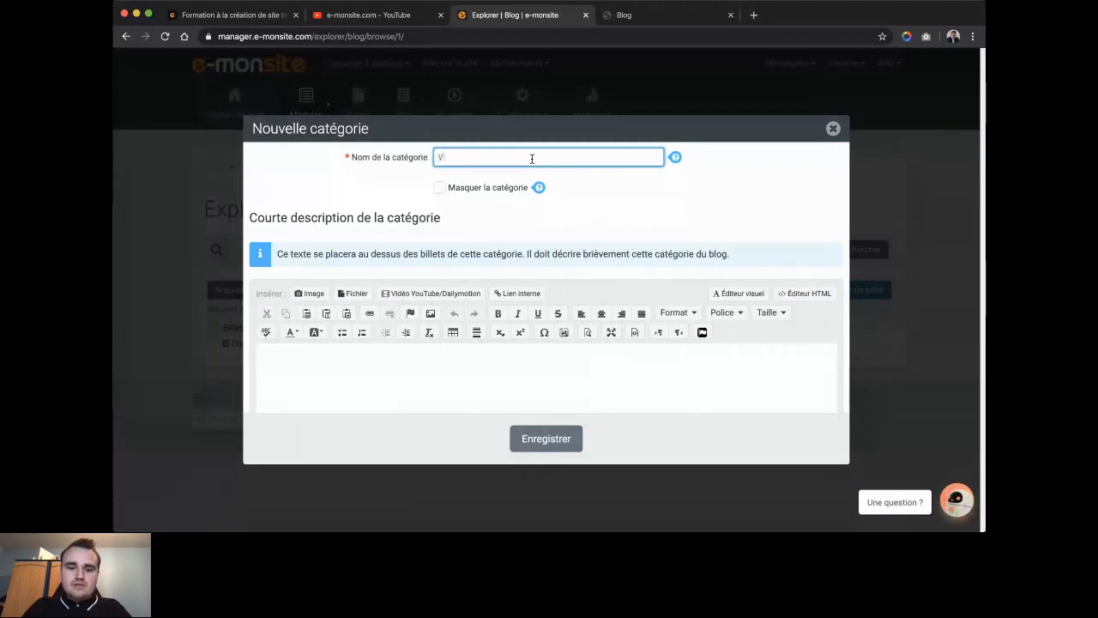
{"action": "key", "text": "BackSpace"}
{"action": "key", "text": "BackSpace"}
{"action": "key", "text": "BackSpace"}
{"action": "key", "text": "BackSpace"}
{"action": "type", "text": "Citadine"}
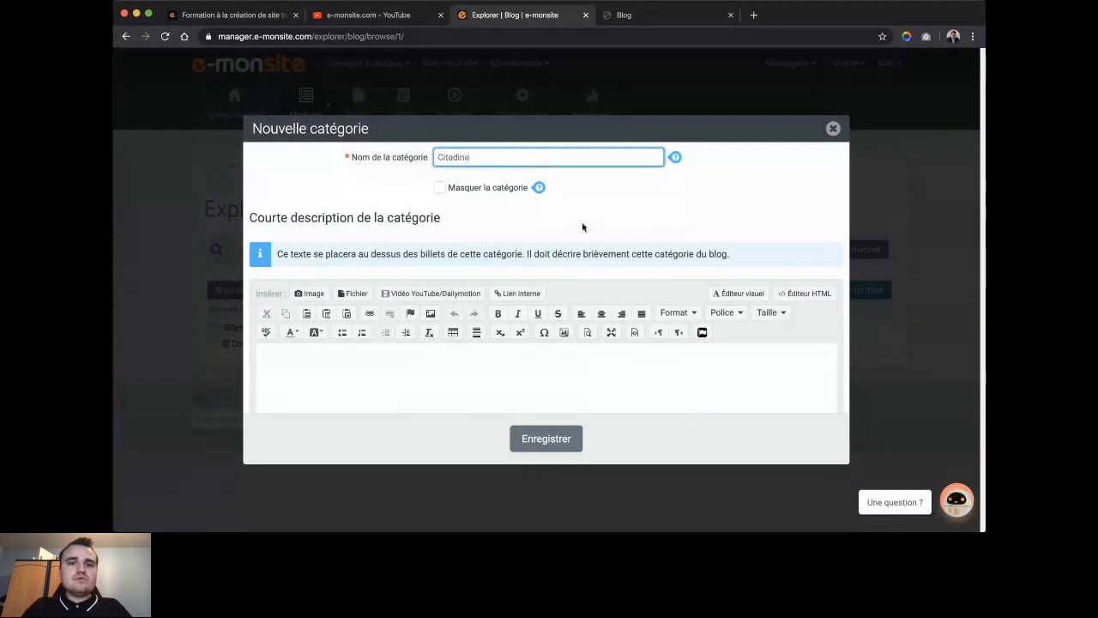
{"action": "left_click", "coordinate": [546, 440]}
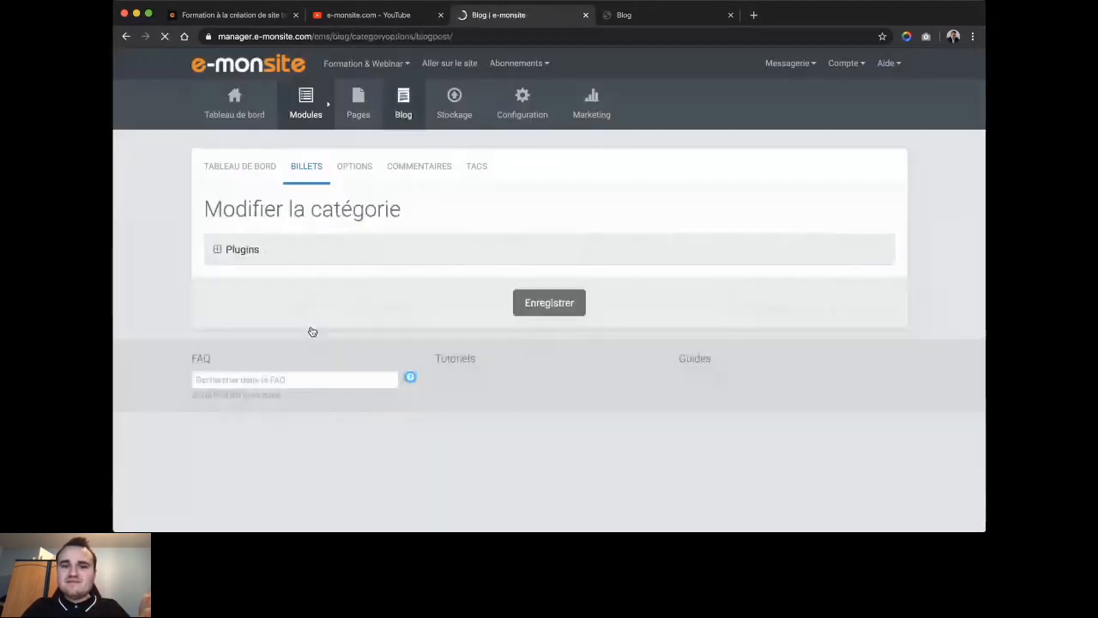
- Look at the category's plugin settings, including comments, and return to the blog's list of posts
{"action": "left_click", "coordinate": [292, 249]}
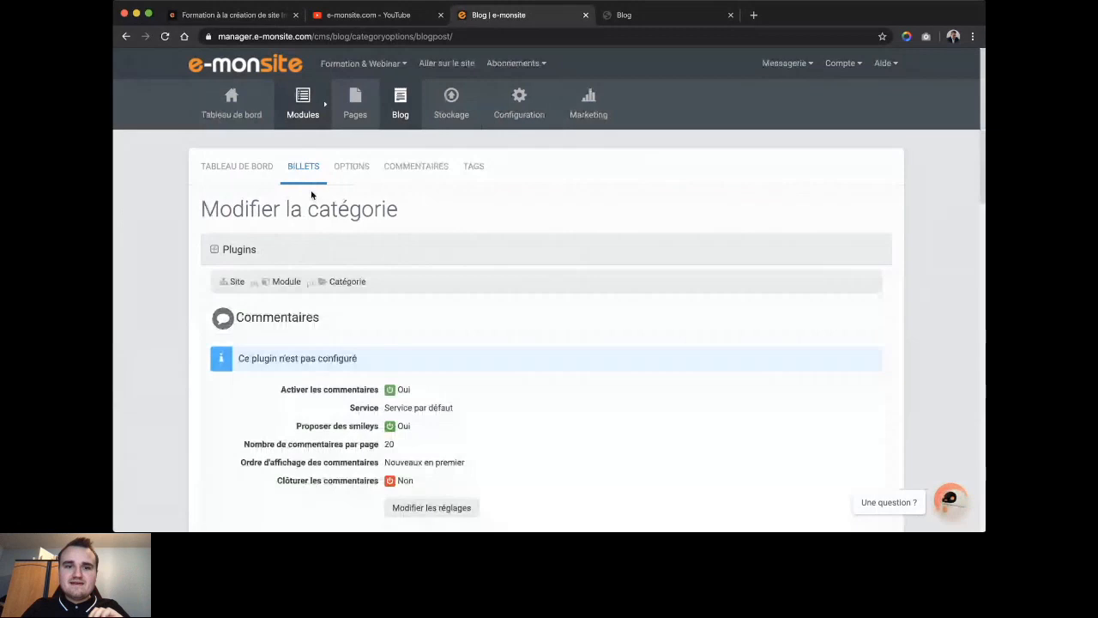
{"action": "left_click", "coordinate": [237, 167]}
{"action": "mouse_move", "coordinate": [400, 114]}
{"action": "left_click", "coordinate": [398, 186]}
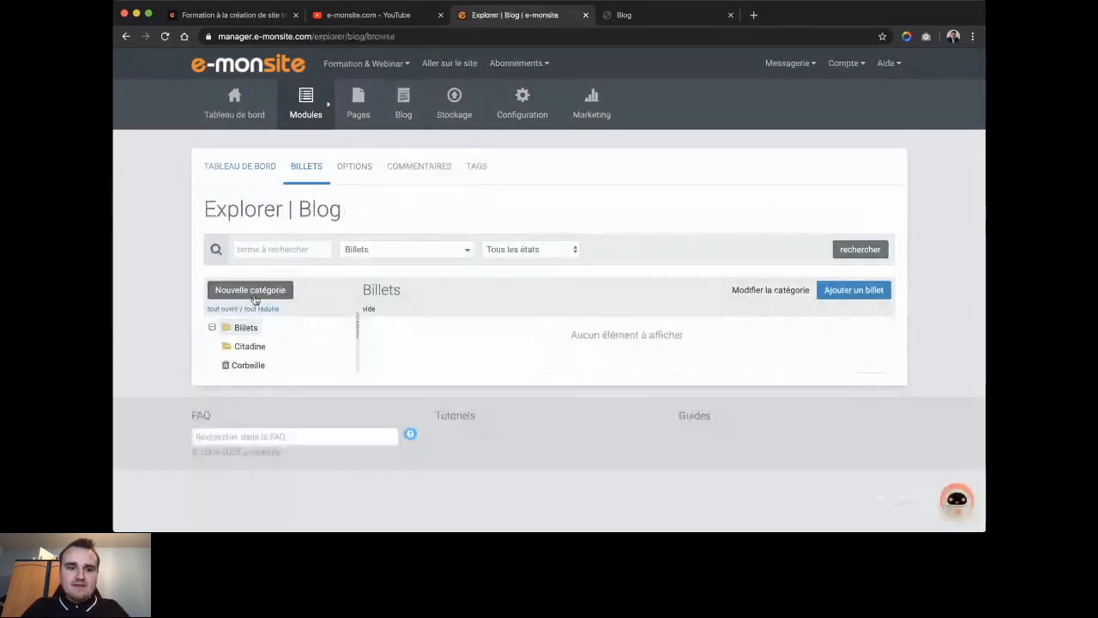
- Create and save a second blog category named "SUV"
{"action": "left_click", "coordinate": [252, 291]}
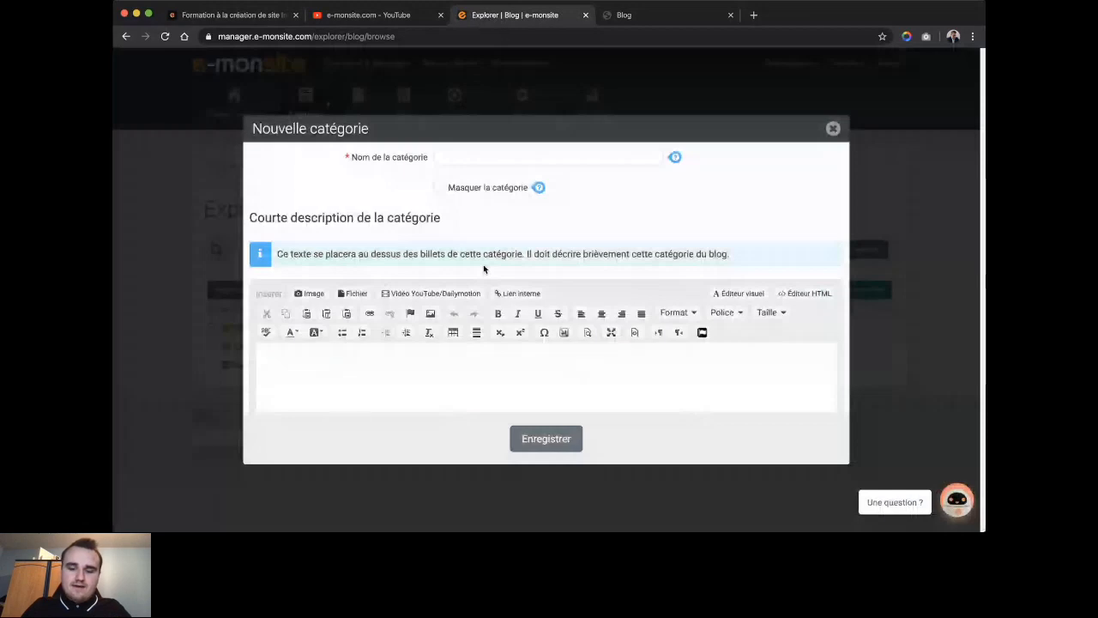
{"action": "left_click", "coordinate": [510, 153]}
{"action": "type", "text": "S"}
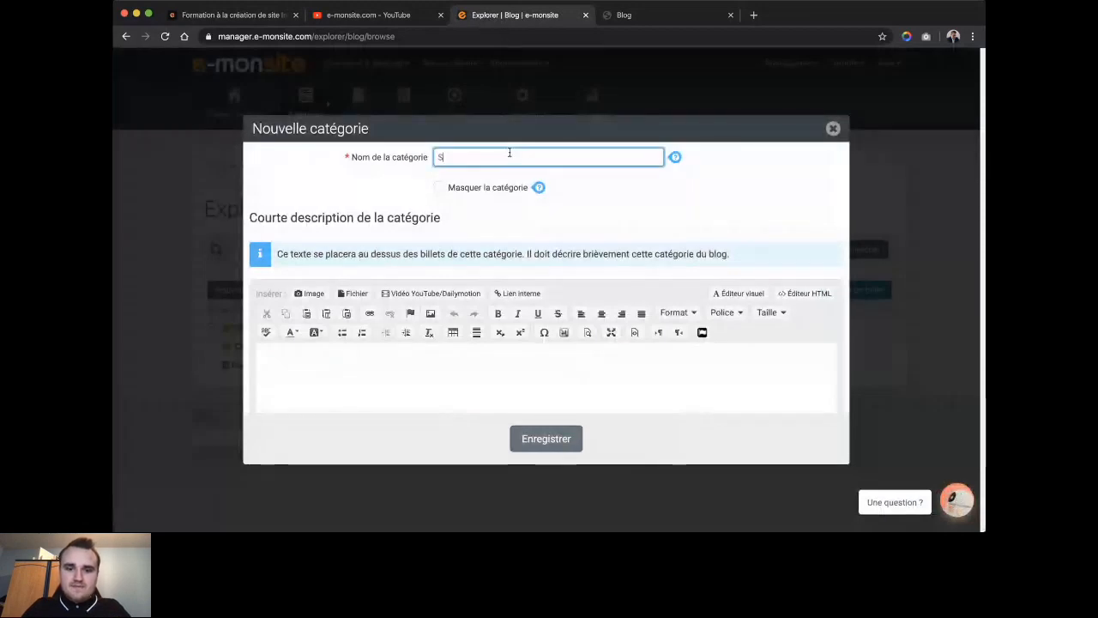
{"action": "type", "text": "UV"}
{"action": "left_click", "coordinate": [546, 438]}
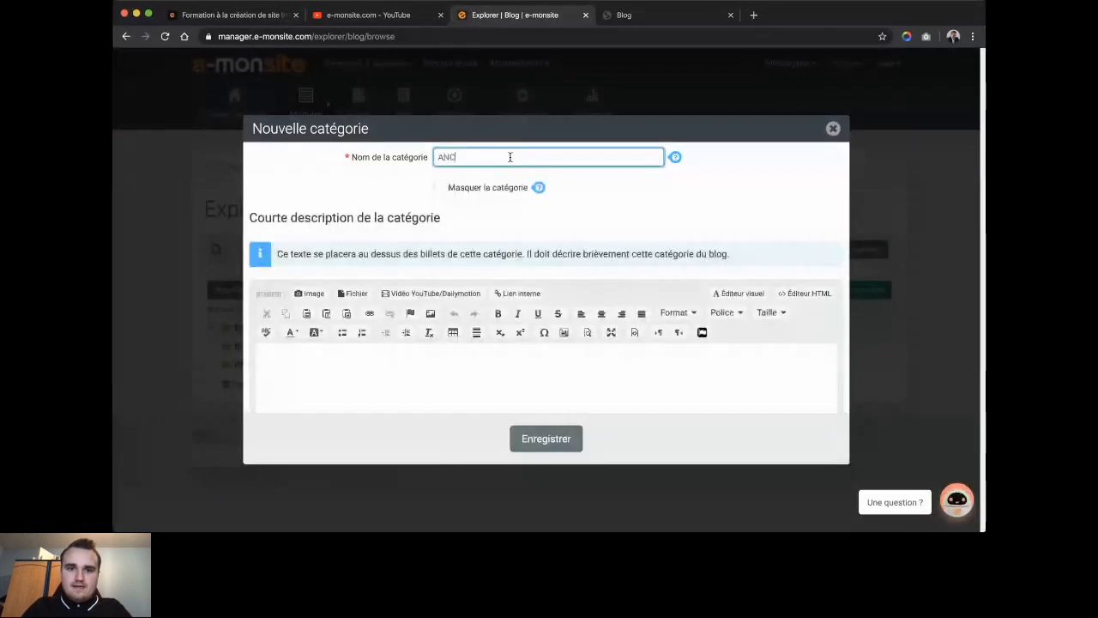
- Create and save a third blog category named "Ancienne"
{"action": "type", "text": "enne"}
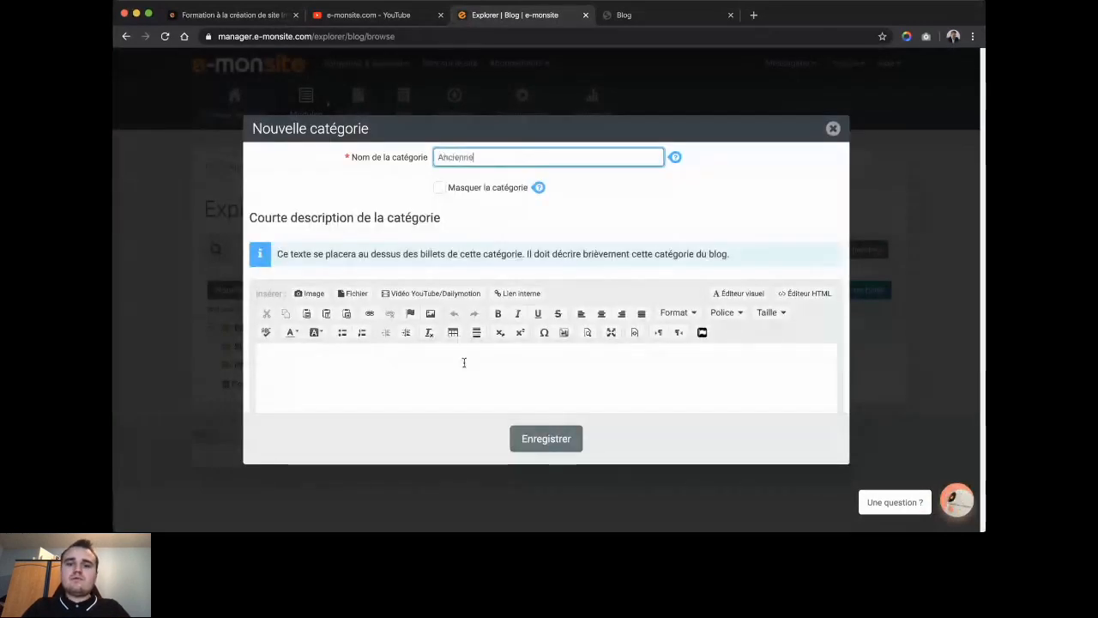
{"action": "left_click", "coordinate": [528, 440]}
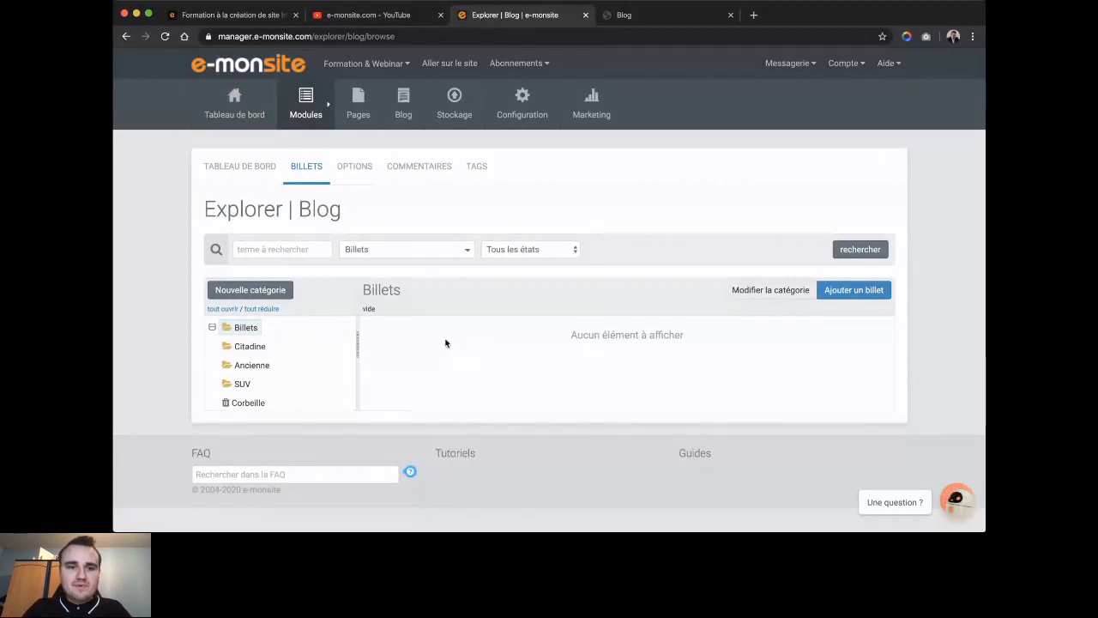
{"action": "mouse_move", "coordinate": [250, 345]}
{"action": "left_mouse_down"}
{"action": "mouse_move", "coordinate": [257, 326]}
{"action": "mouse_move", "coordinate": [247, 326]}
{"action": "left_mouse_up"}
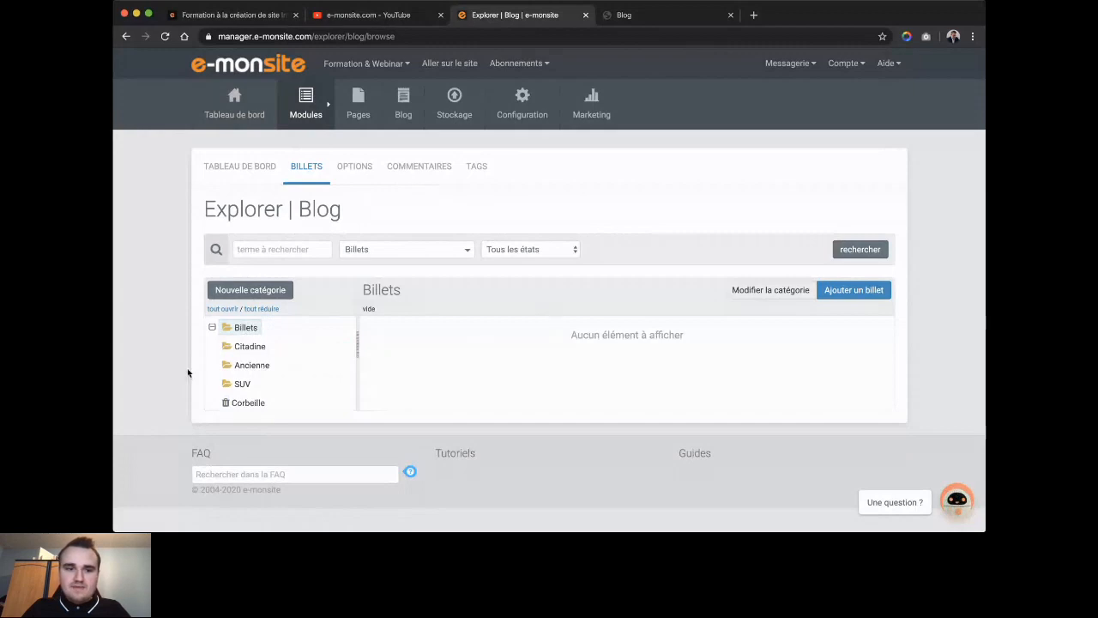
- Add a new post in the Citadine category and title it "Mon avis sur la dernière 208"
{"action": "left_click", "coordinate": [244, 350]}
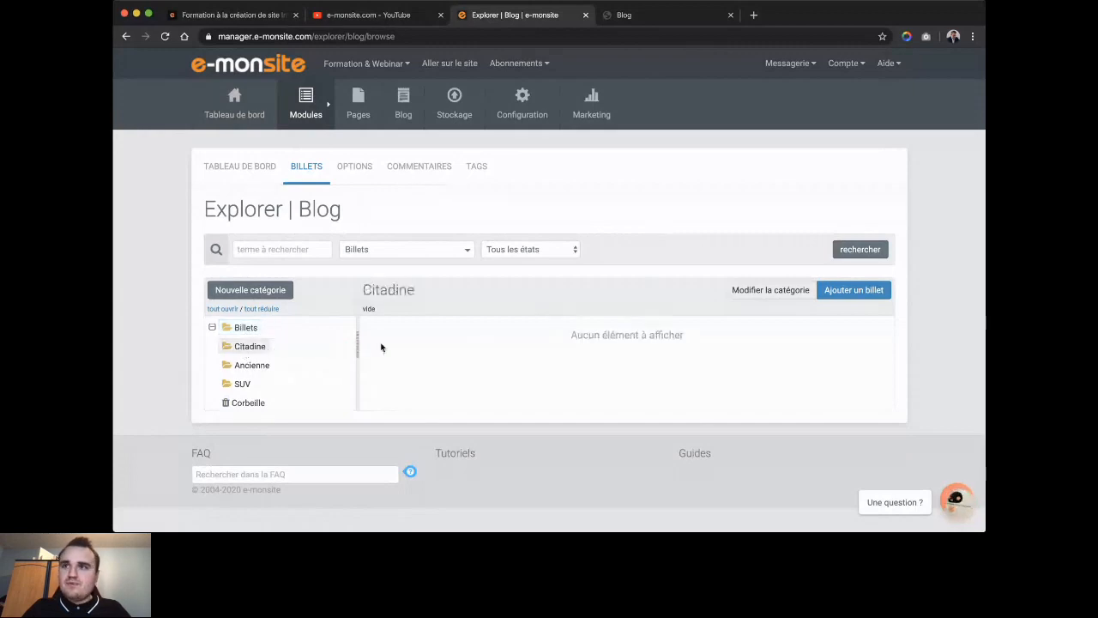
{"action": "left_click", "coordinate": [855, 296]}
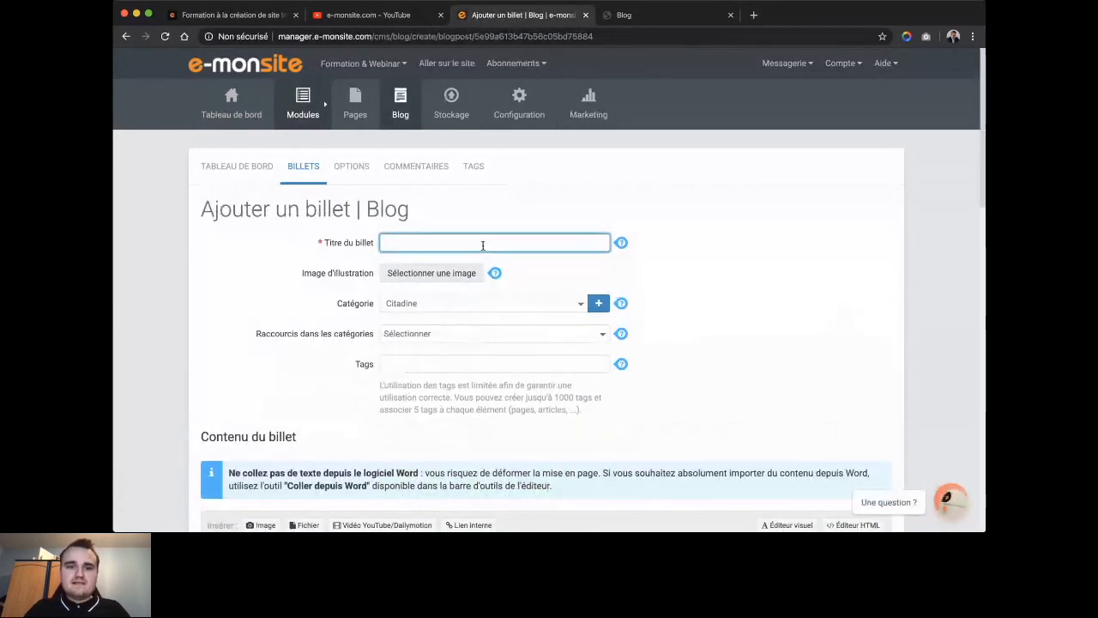
{"action": "type", "text": "M"}
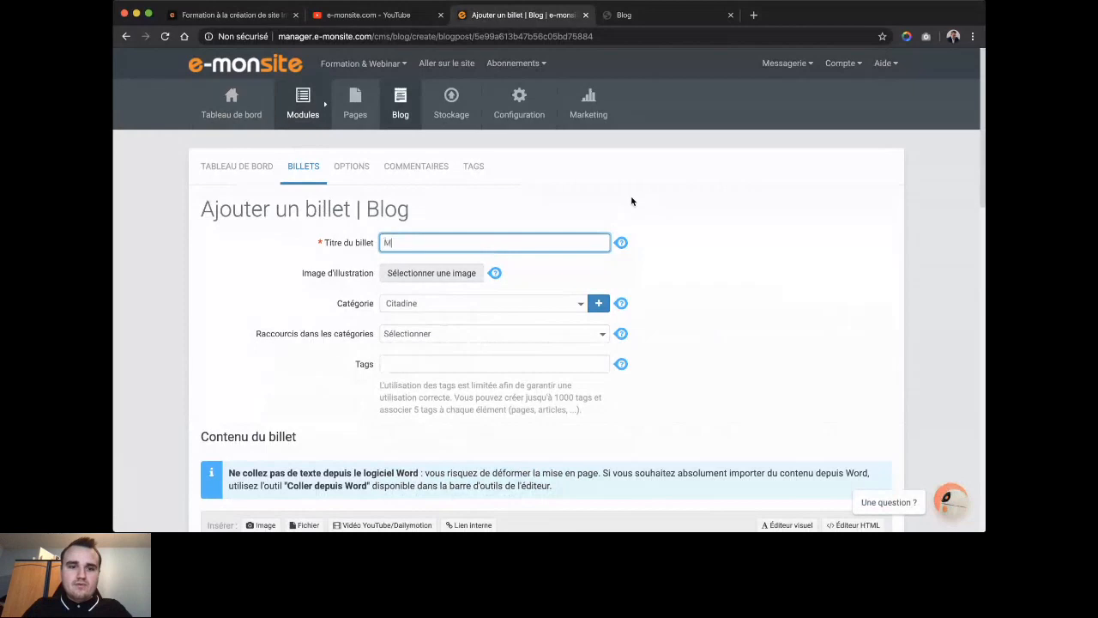
{"action": "type", "text": "on avis sur la dernière"}
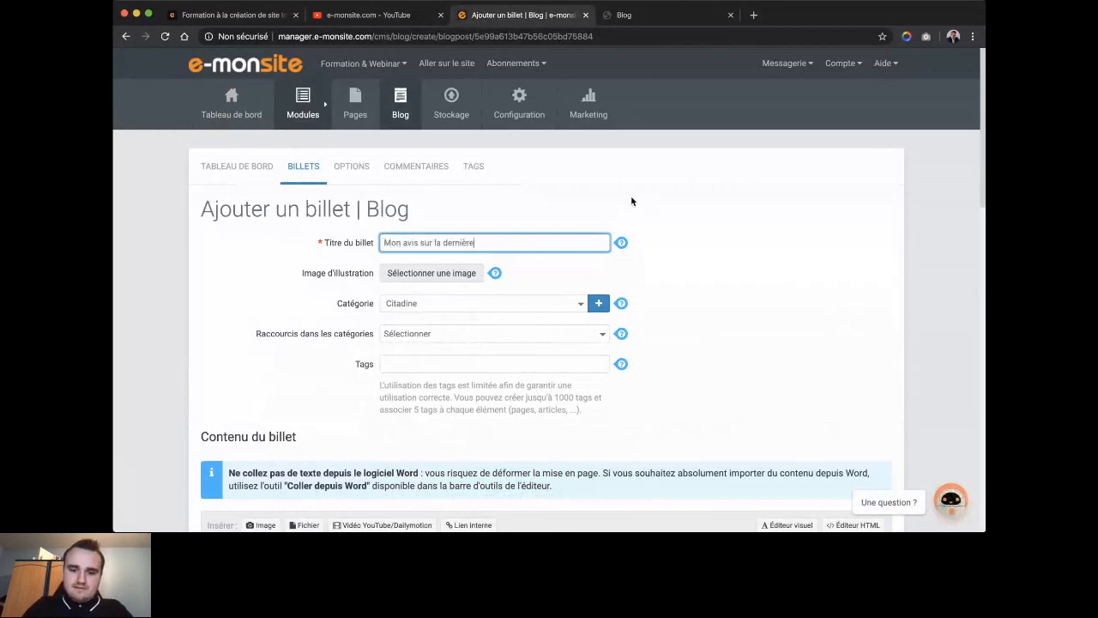
{"action": "type", "text": " 208"}
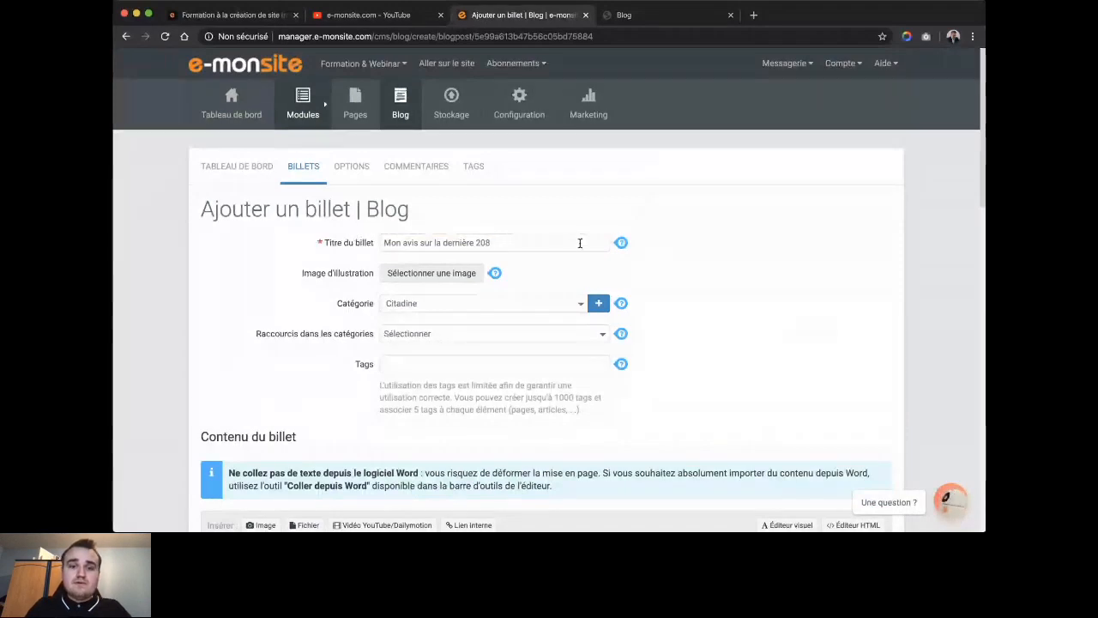
- Set boxes.jpg as the post's illustration image and enter the tags "208, citadine, electrique, diesel"
{"action": "left_click", "coordinate": [448, 276]}
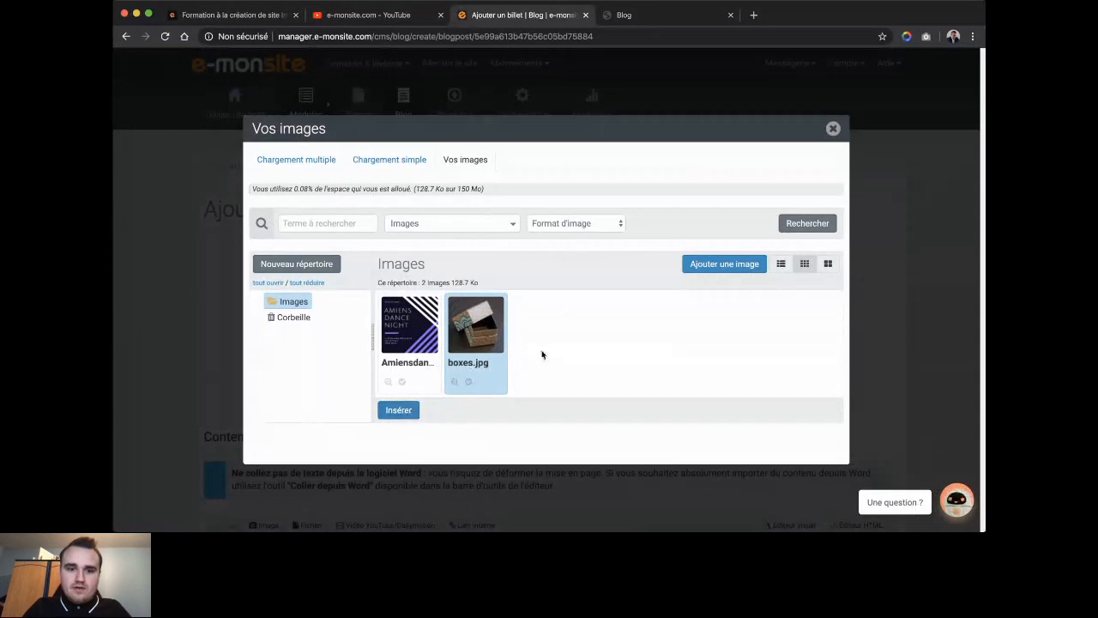
{"action": "left_click", "coordinate": [701, 253]}
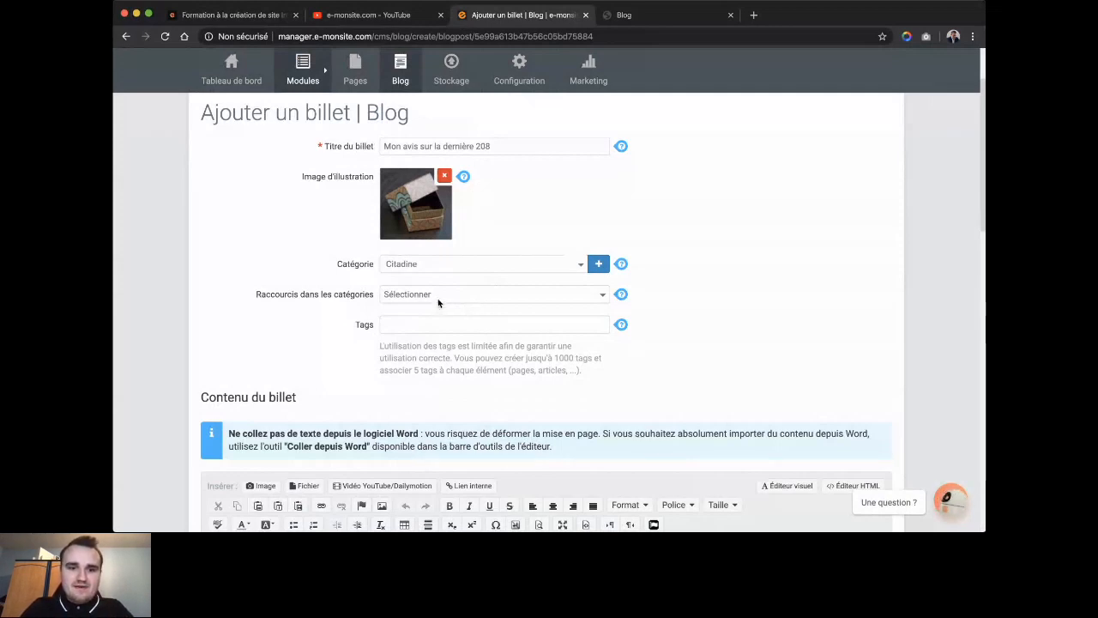
{"action": "left_click", "coordinate": [426, 324]}
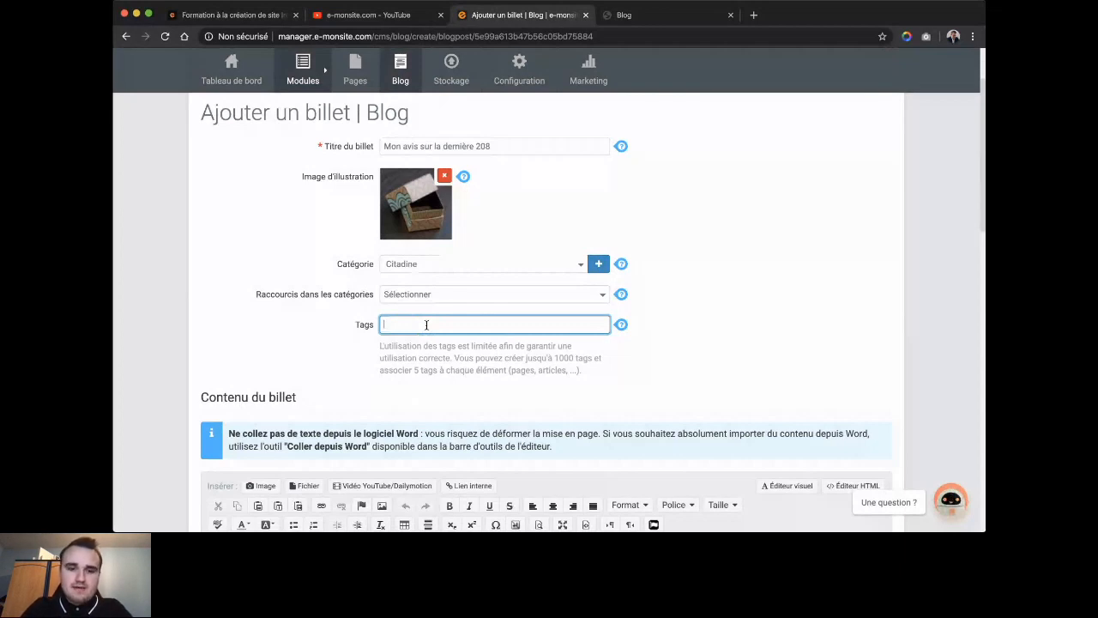
{"action": "type", "text": "208,"}
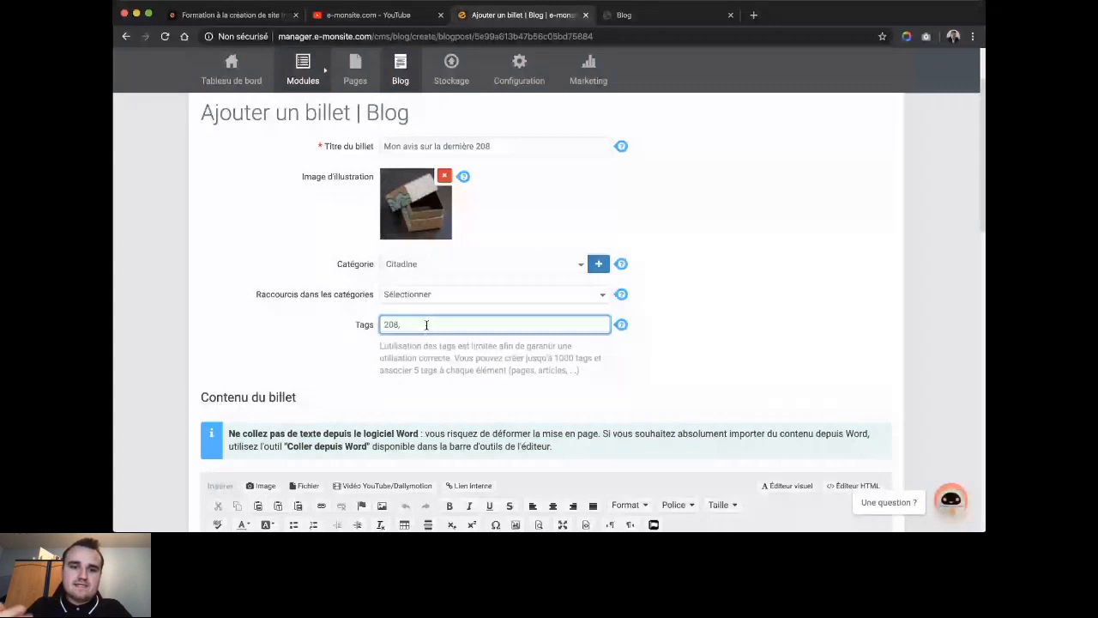
{"action": "type", "text": " citadine"}
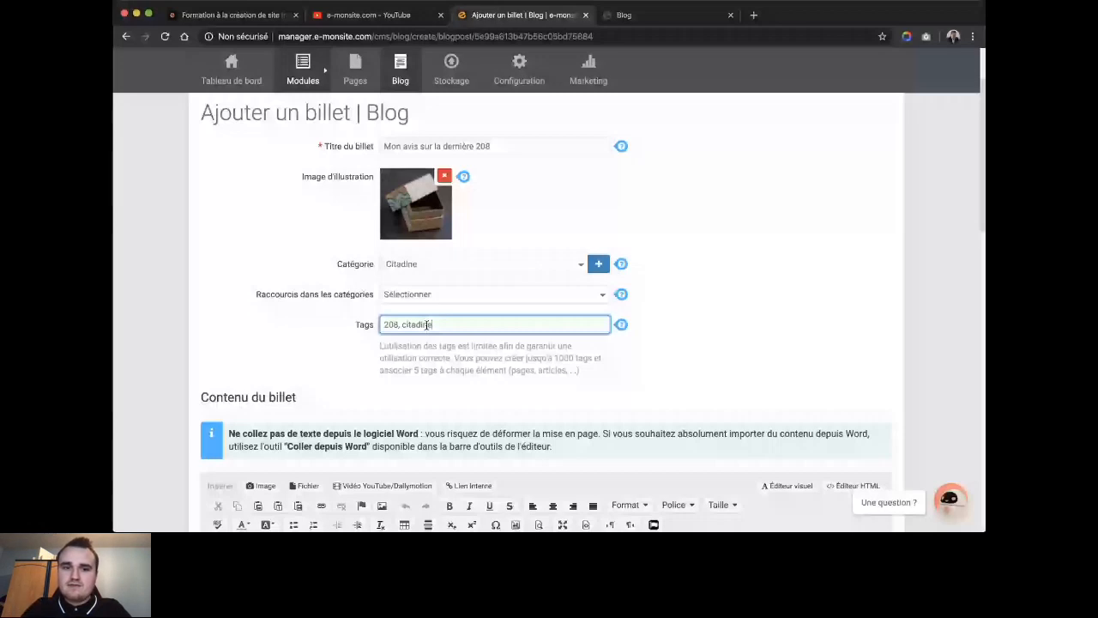
{"action": "type", "text": ", electrique, diesel,"}
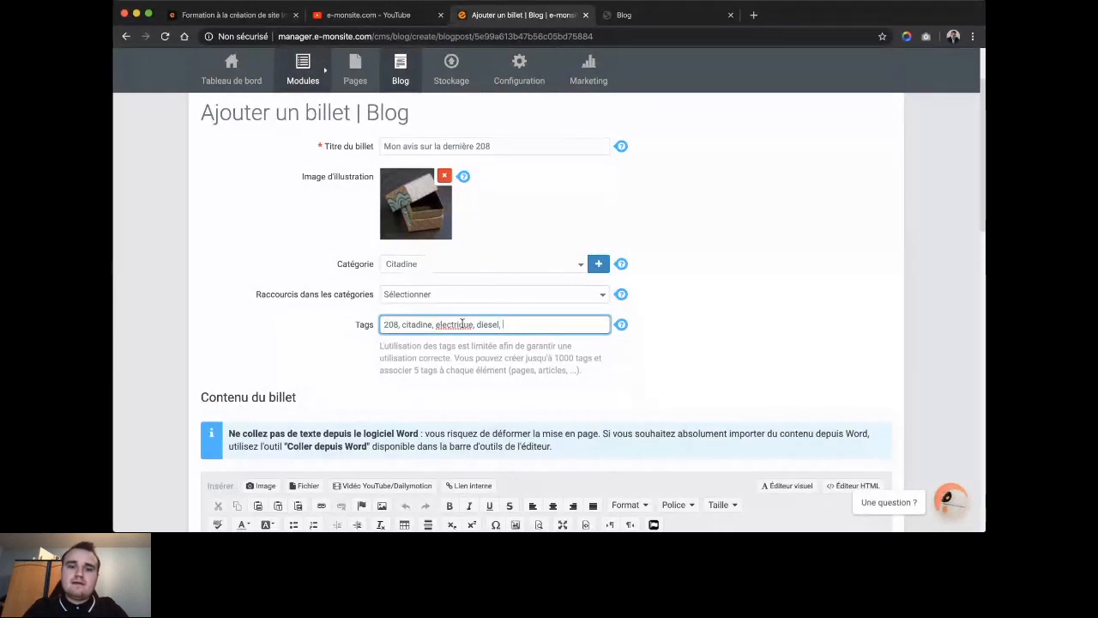
{"action": "key", "text": "BackSpace"}
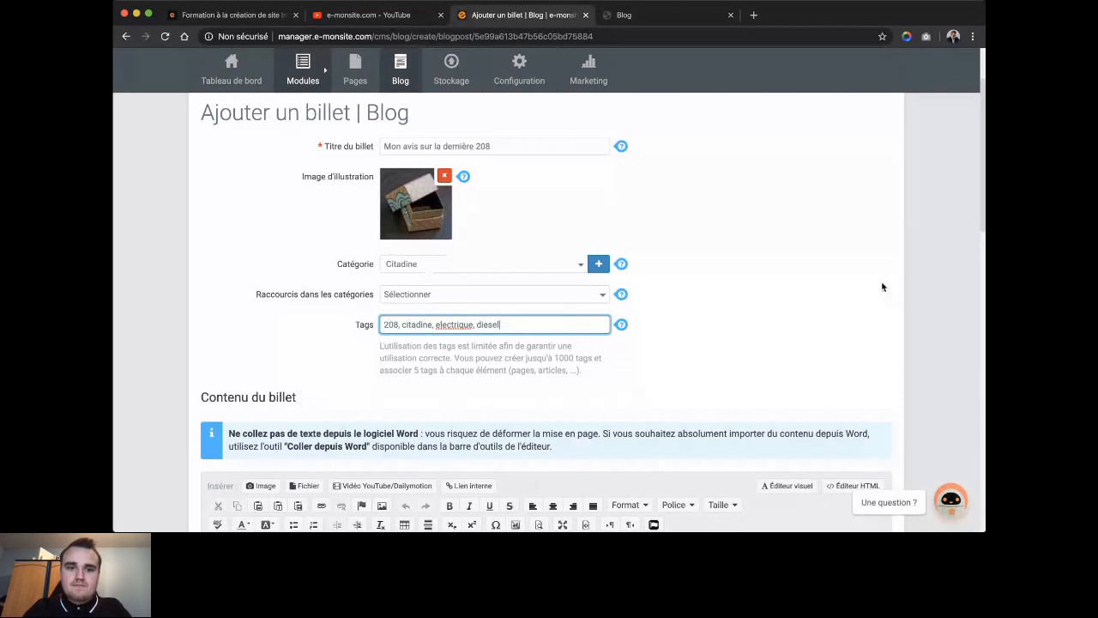
- Begin the post's content with the text "Découvrez en avant première la nouvelle 208,"
{"action": "scroll", "coordinate": [882, 287], "scroll_direction": "down", "scroll_amount": 2}
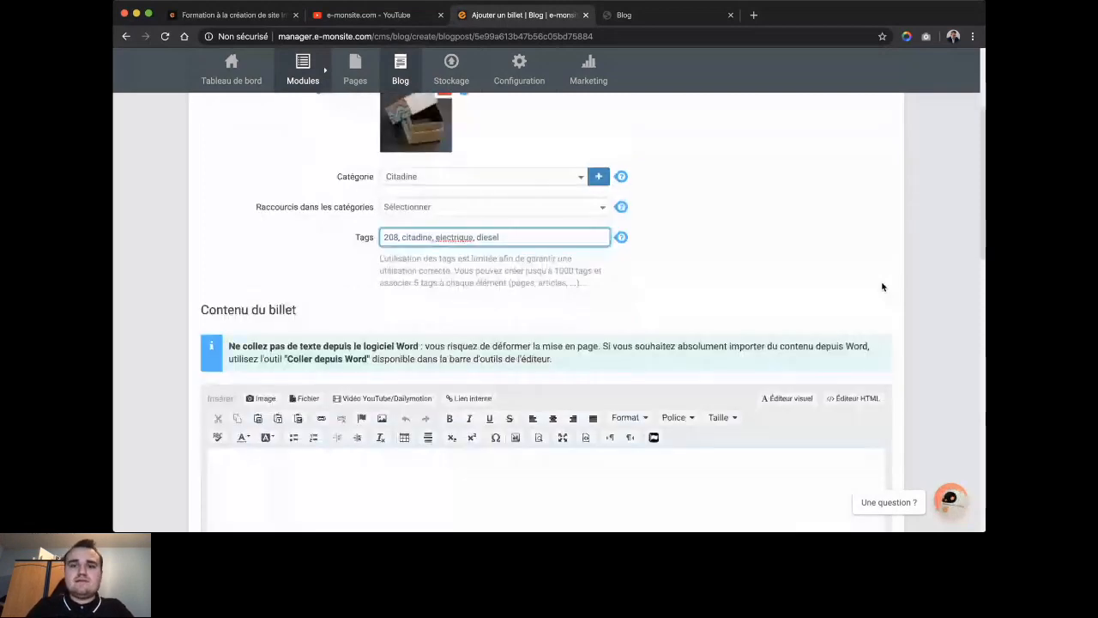
{"action": "scroll", "coordinate": [494, 205], "scroll_direction": "down", "scroll_amount": 3}
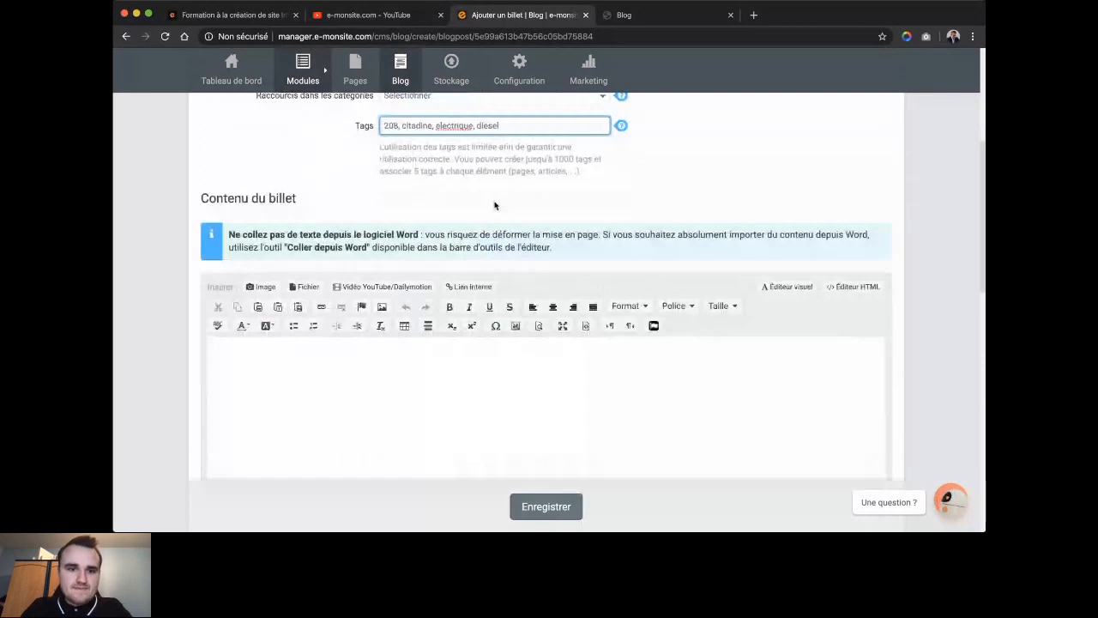
{"action": "left_click", "coordinate": [373, 405]}
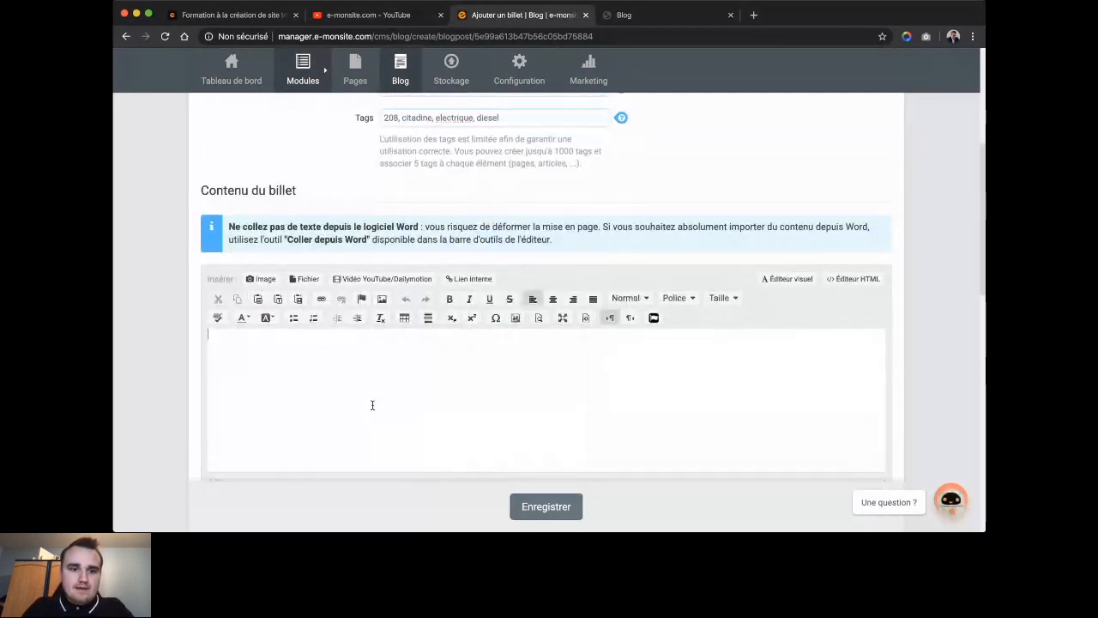
{"action": "scroll", "coordinate": [372, 405], "scroll_direction": "down", "scroll_amount": 5}
{"action": "scroll", "coordinate": [265, 295], "scroll_direction": "up", "scroll_amount": 3}
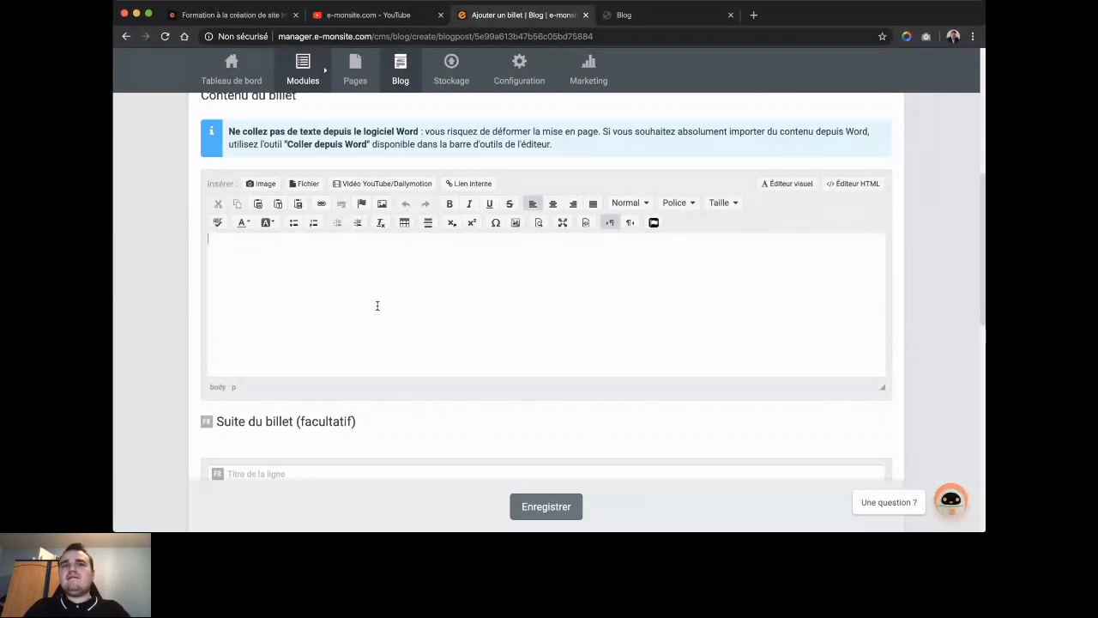
{"action": "left_click", "coordinate": [376, 306]}
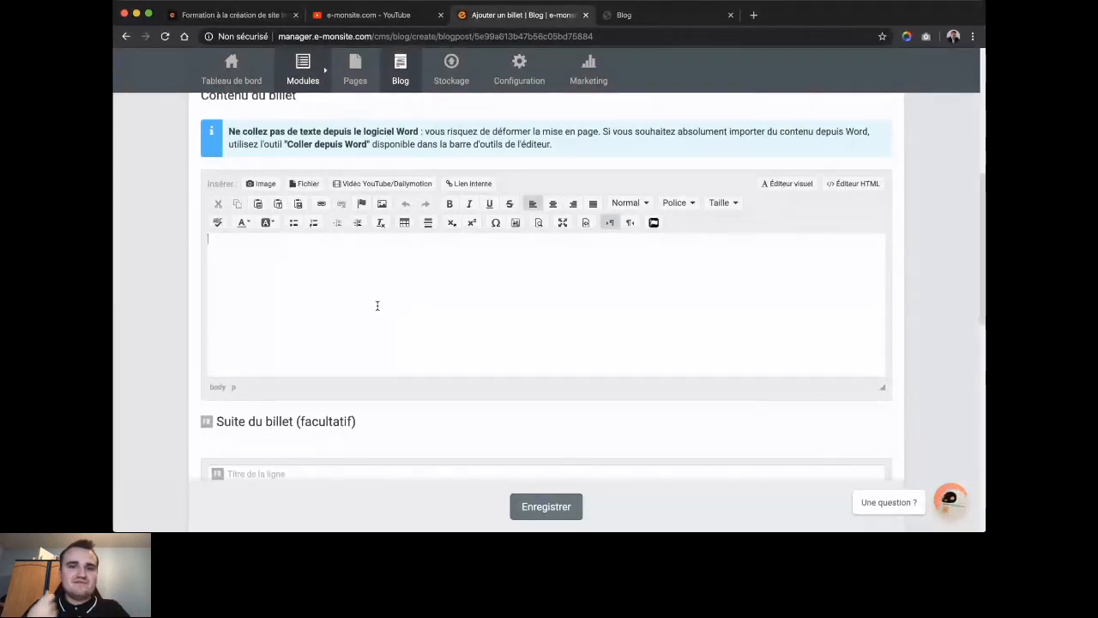
{"action": "type", "text": "Découvrez en avant première la nouvelle 20"}
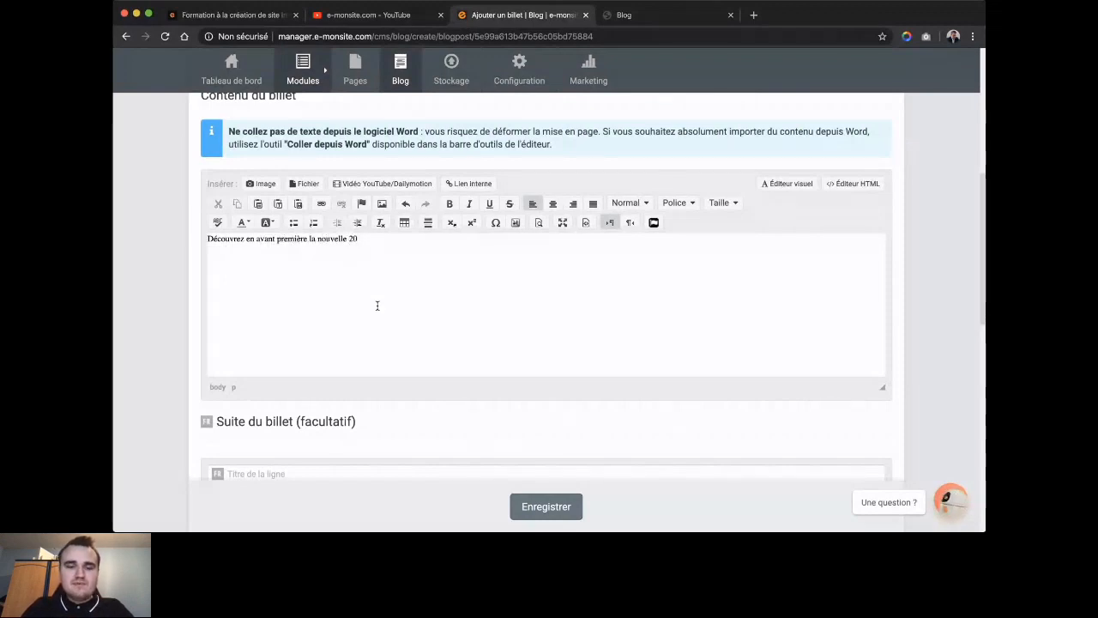
{"action": "type", "text": "8,"}
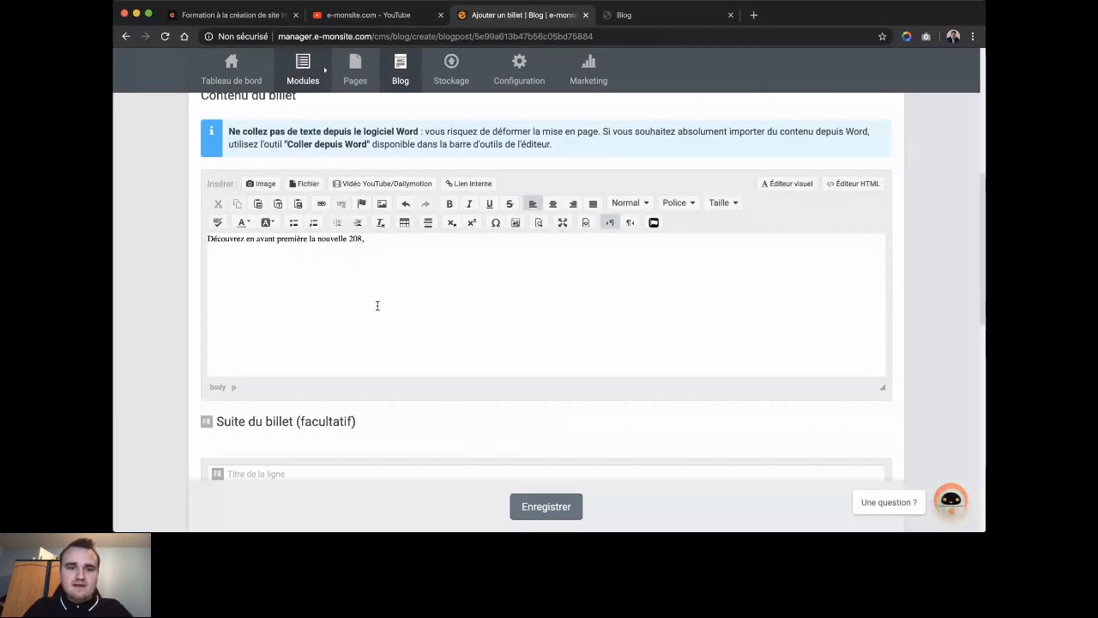
{"action": "type", "text": " vous"}
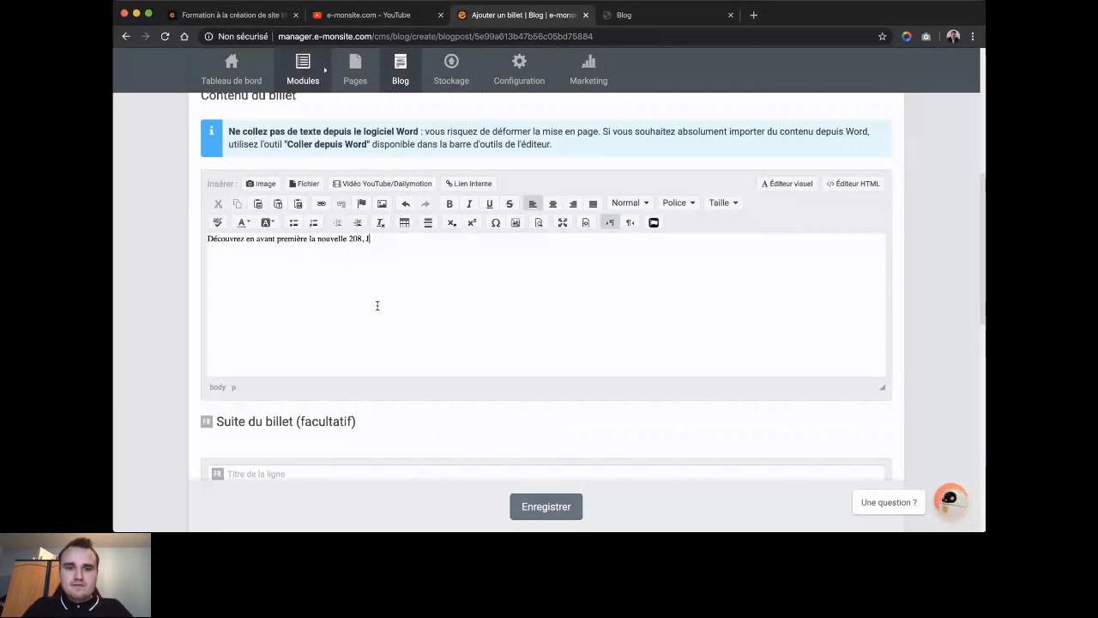
{"action": "type", "text": " retr"}
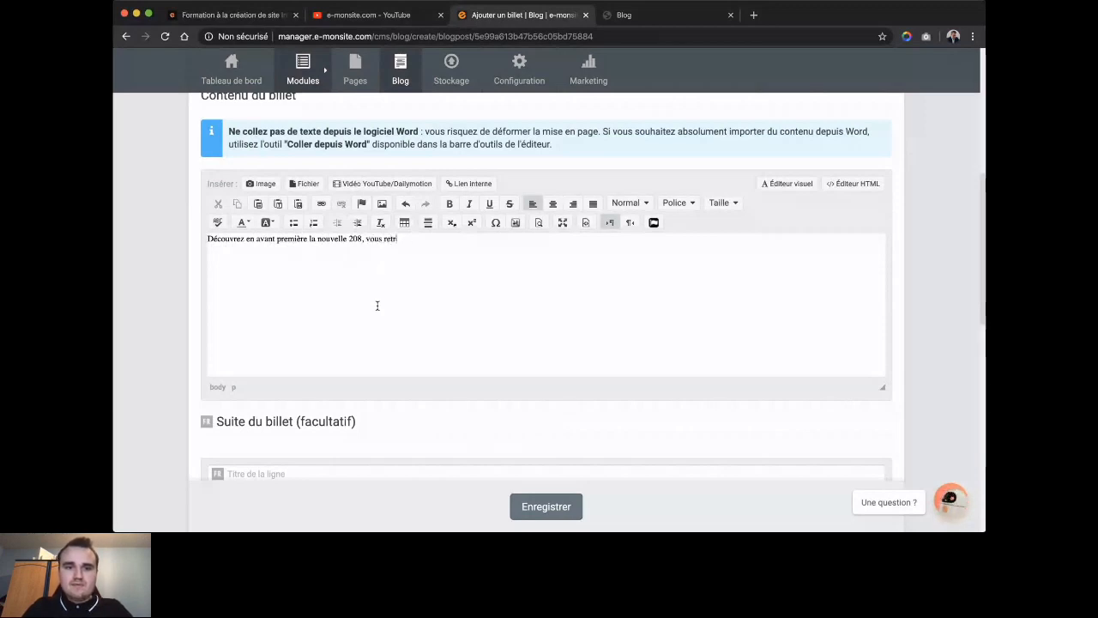
{"action": "key", "text": "BackSpace"}
{"action": "type", "text": "decouv"}
{"action": "key", "text": "BackSpace"}
{"action": "key", "text": "BackSpace"}
{"action": "key", "text": "BackSpace"}
{"action": "key", "text": "BackSpace"}
{"action": "key", "text": "BackSpace"}
{"action": "key", "text": "BackSpace"}
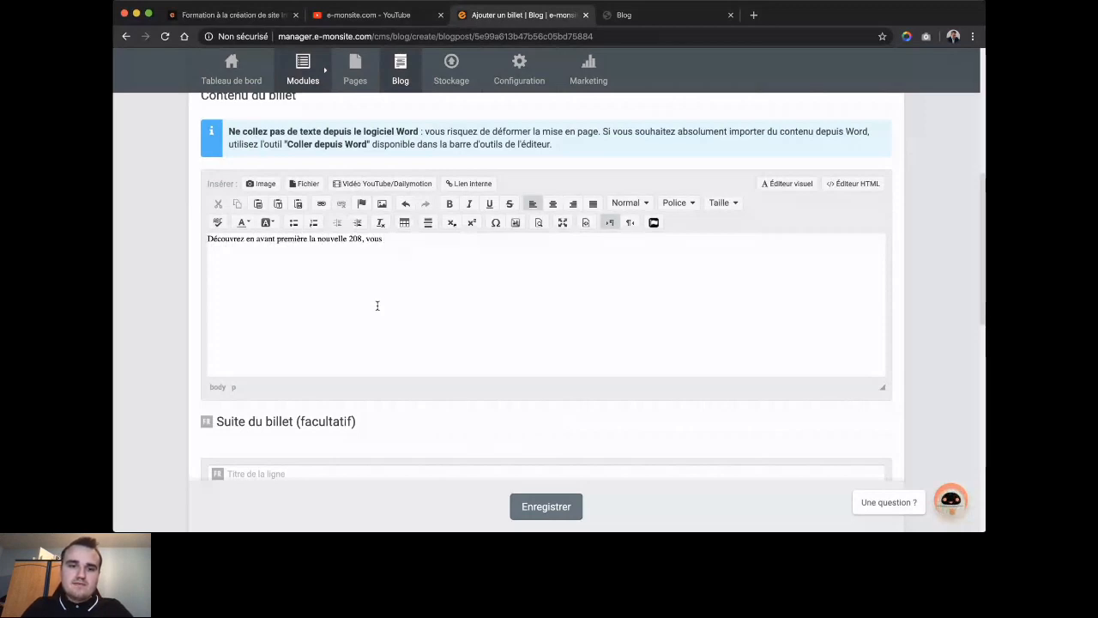
{"action": "key", "text": "BackSpace"}
{"action": "key", "text": "BackSpace"}
{"action": "key", "text": "BackSpace"}
{"action": "key", "text": "BackSpace"}
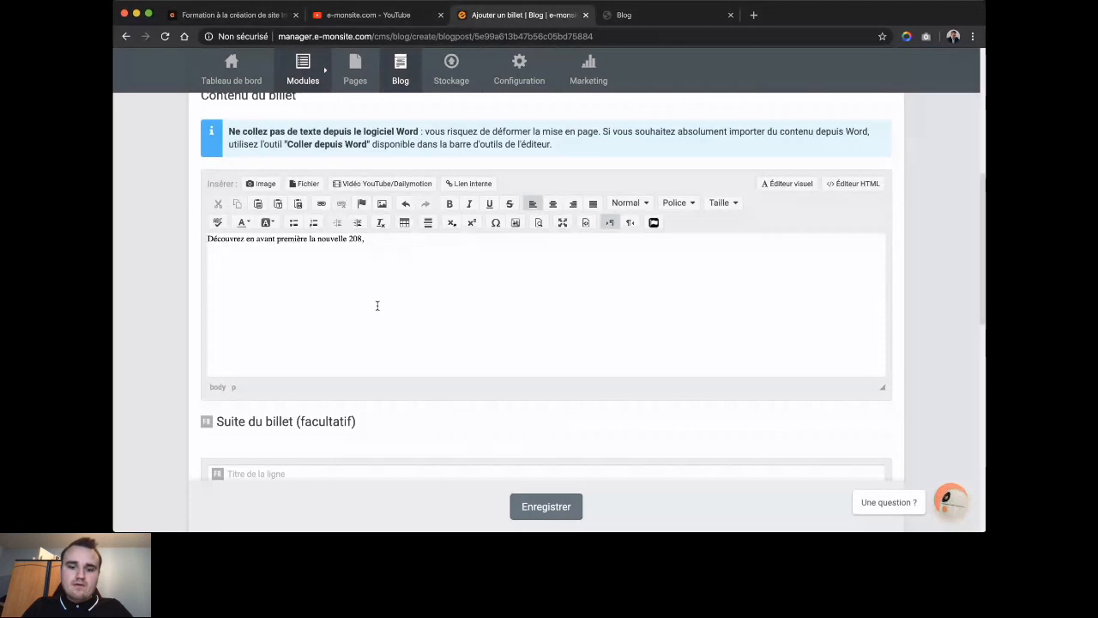
- Continue the post's content with "vous découvrirez les secrets de sortie d'usine, le design dans ses moindres détails..."
{"action": "type", "text": "agenc"}
{"action": "key", "text": "BackSpace"}
{"action": "key", "text": "BackSpace"}
{"action": "key", "text": "BackSpace"}
{"action": "key", "text": "BackSpace"}
{"action": "key", "text": "BackSpace"}
{"action": "type", "text": "vo"}
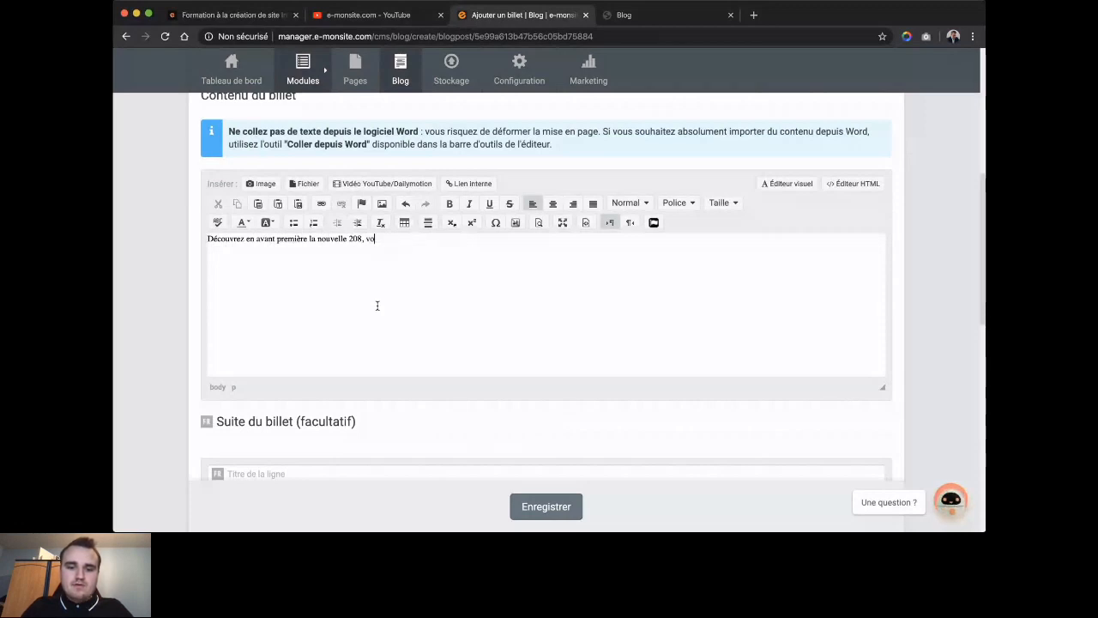
{"action": "type", "text": "us decouvri"}
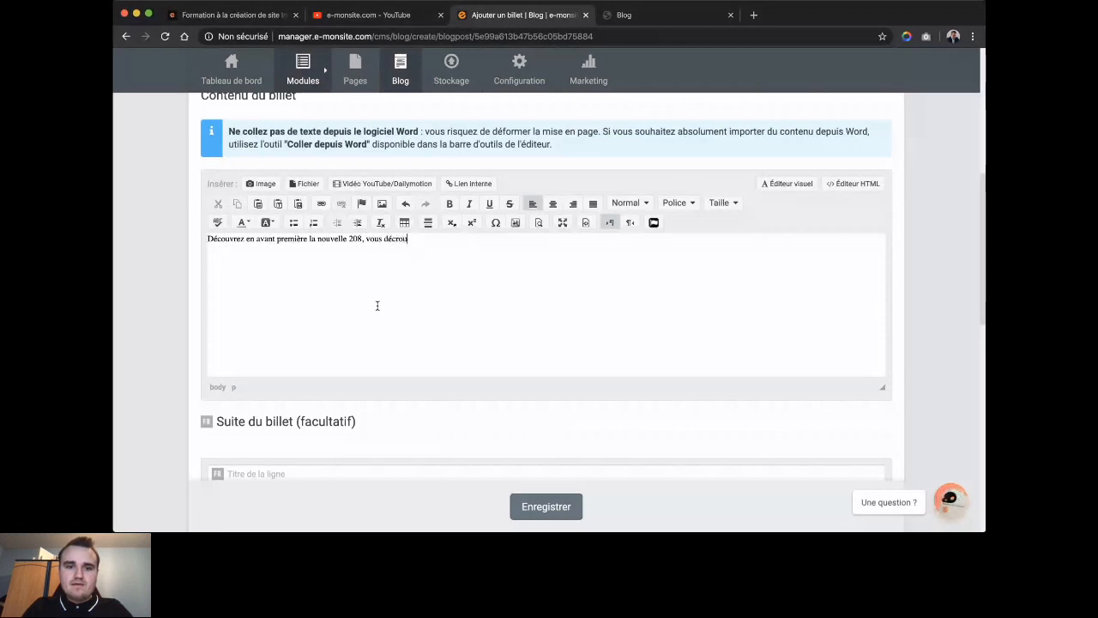
{"action": "type", "text": "rez "}
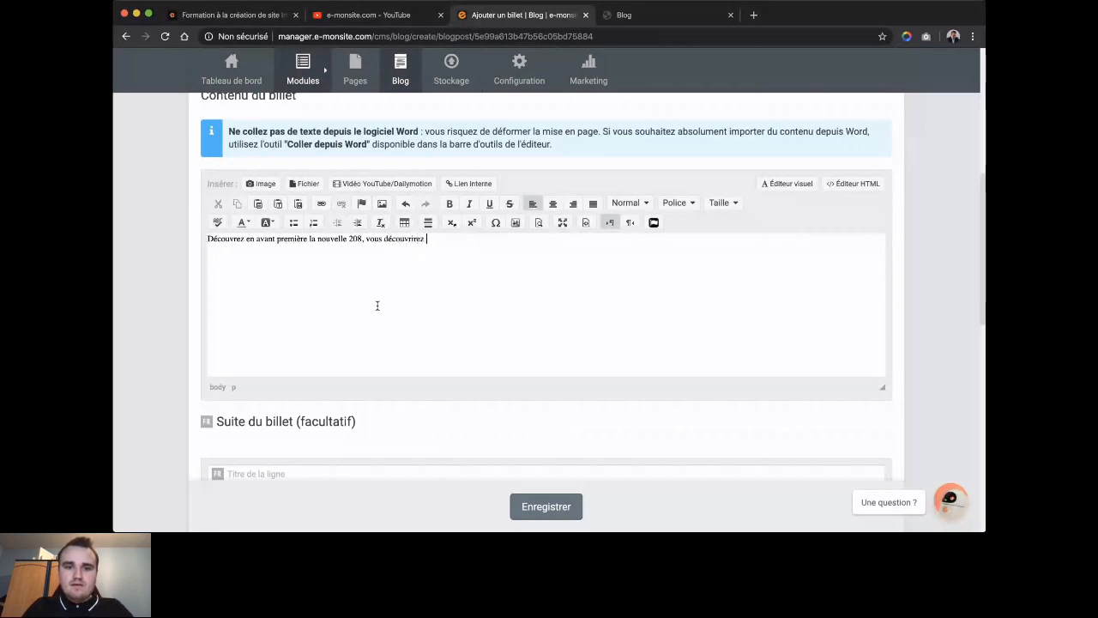
{"action": "type", "text": "les secrets de sor"}
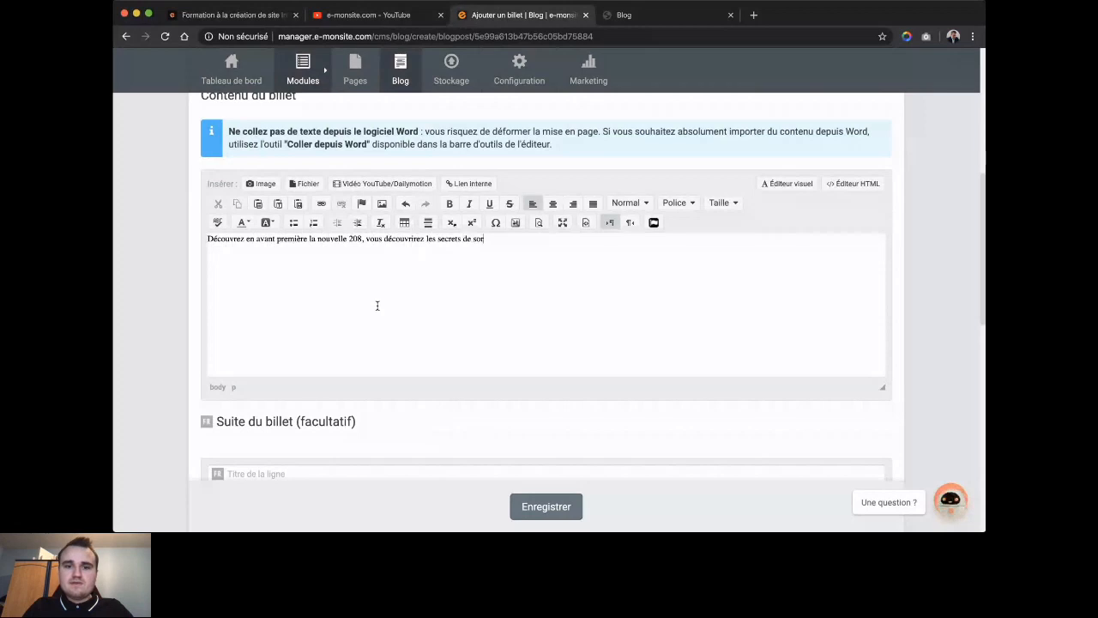
{"action": "type", "text": "tie d'usine, "}
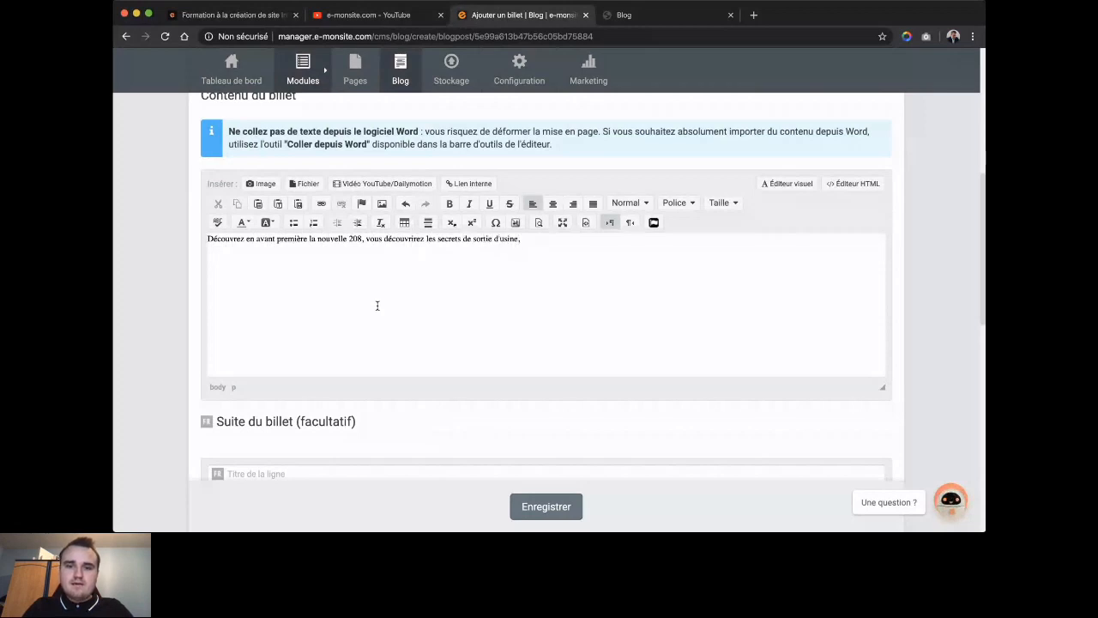
{"action": "type", "text": "le design dans ses moindres détails..."}
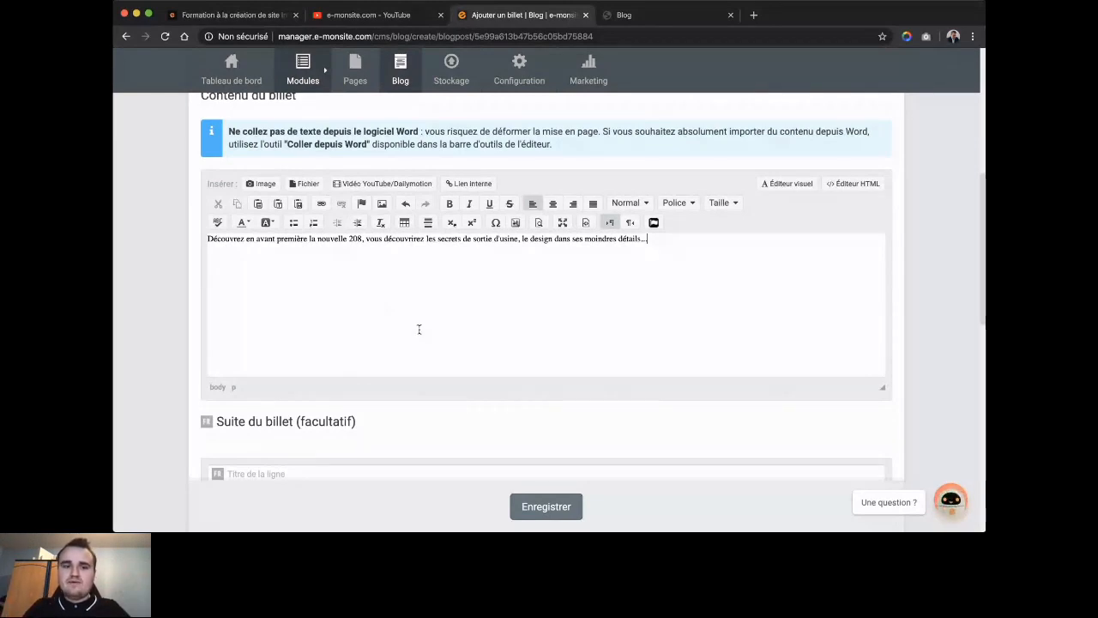
- Title the first row of the post's continuation "Mon avis global"
{"action": "scroll", "coordinate": [418, 329], "scroll_direction": "down", "scroll_amount": 2}
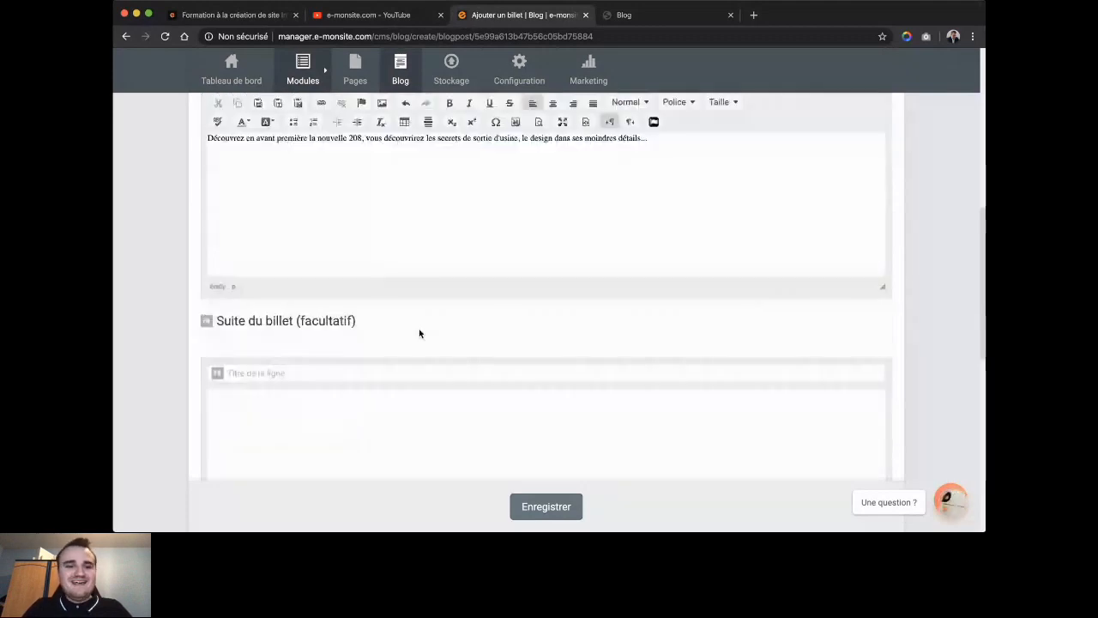
{"action": "scroll", "coordinate": [420, 333], "scroll_direction": "down", "scroll_amount": 3}
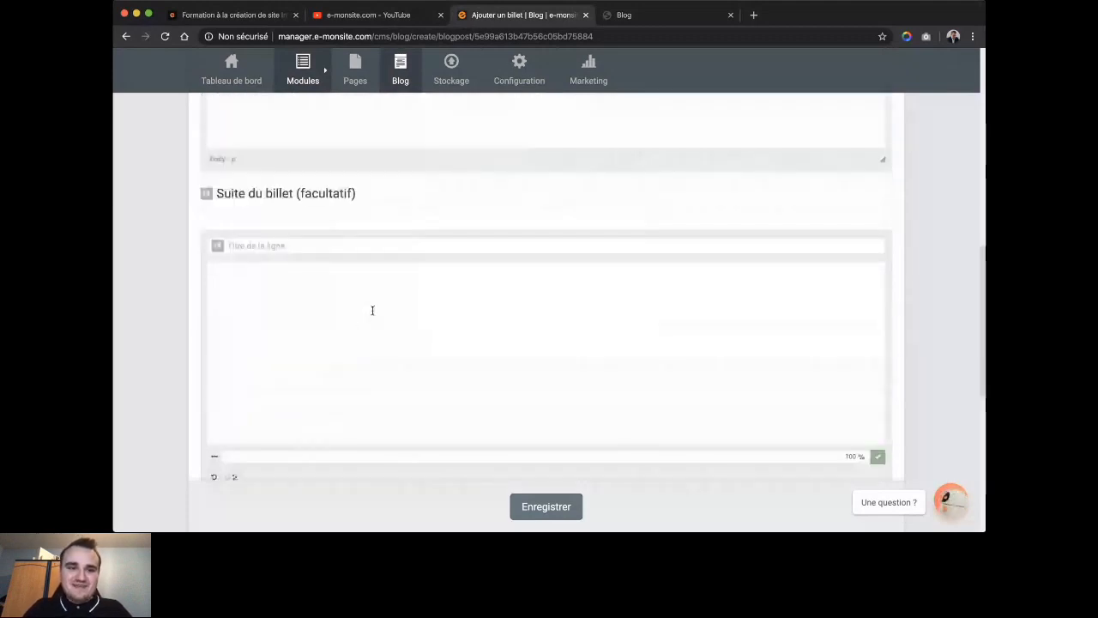
{"action": "scroll", "coordinate": [362, 305], "scroll_direction": "down", "scroll_amount": 1}
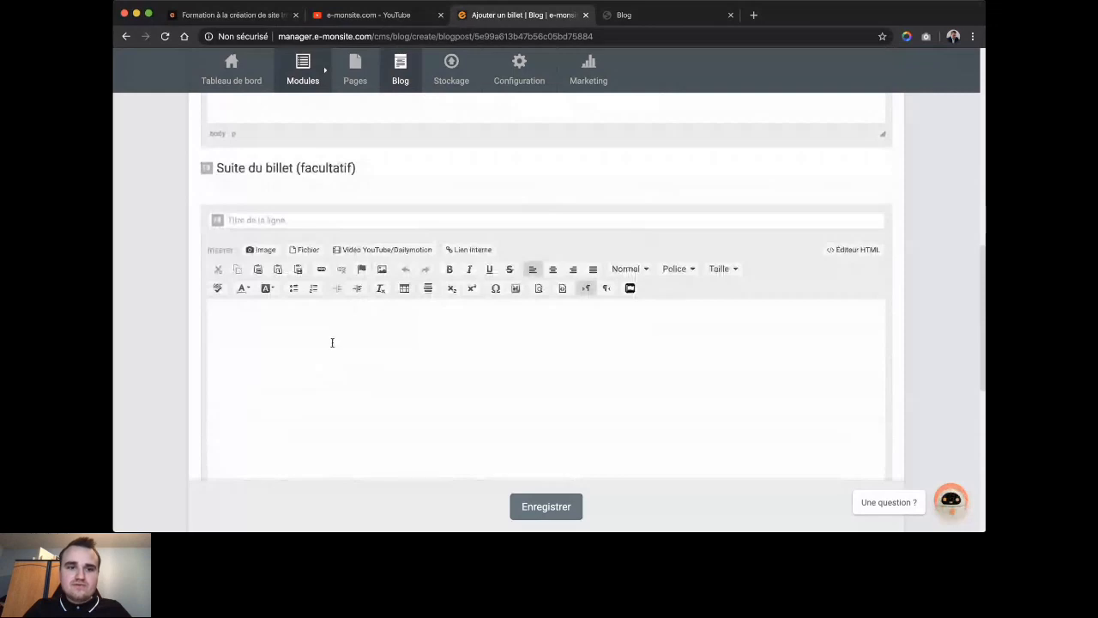
{"action": "scroll", "coordinate": [332, 342], "scroll_direction": "down", "scroll_amount": 1}
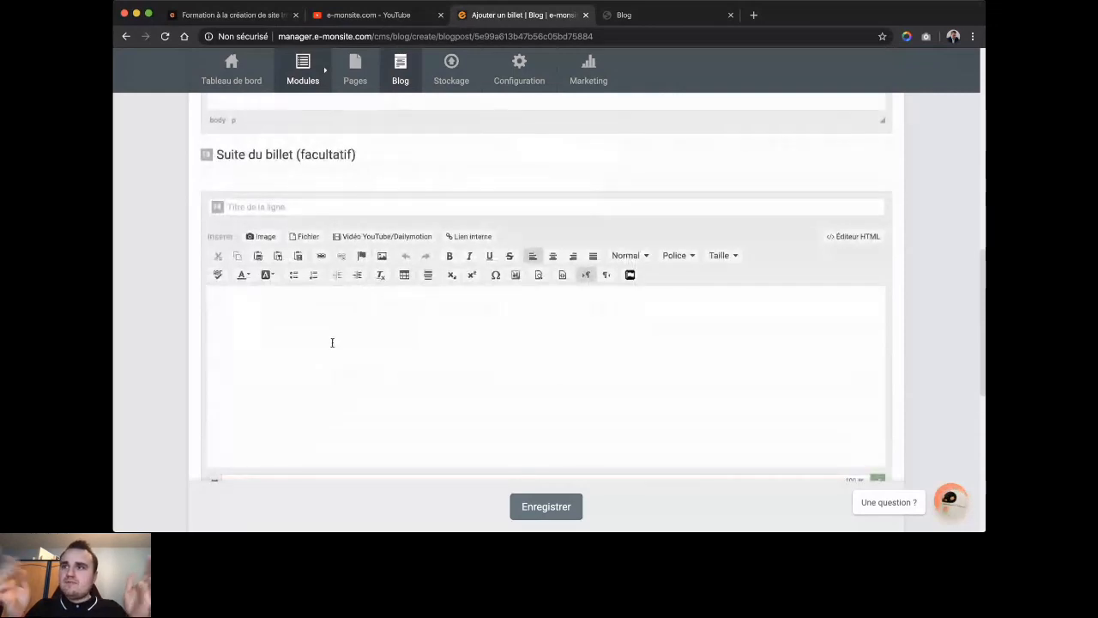
{"action": "left_click", "coordinate": [329, 207]}
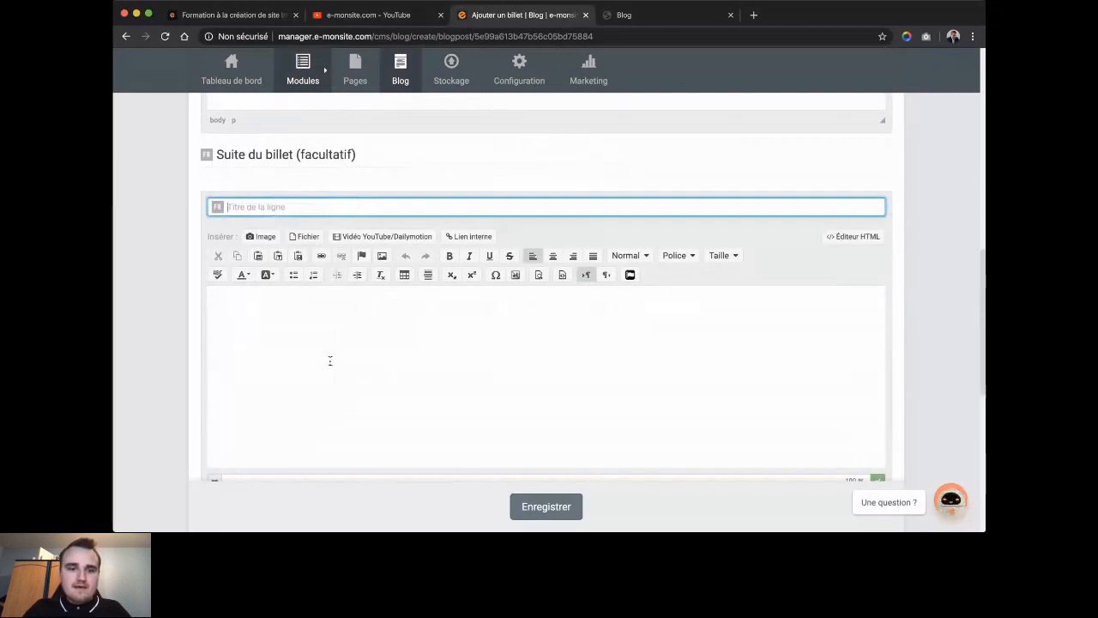
{"action": "type", "text": "M"}
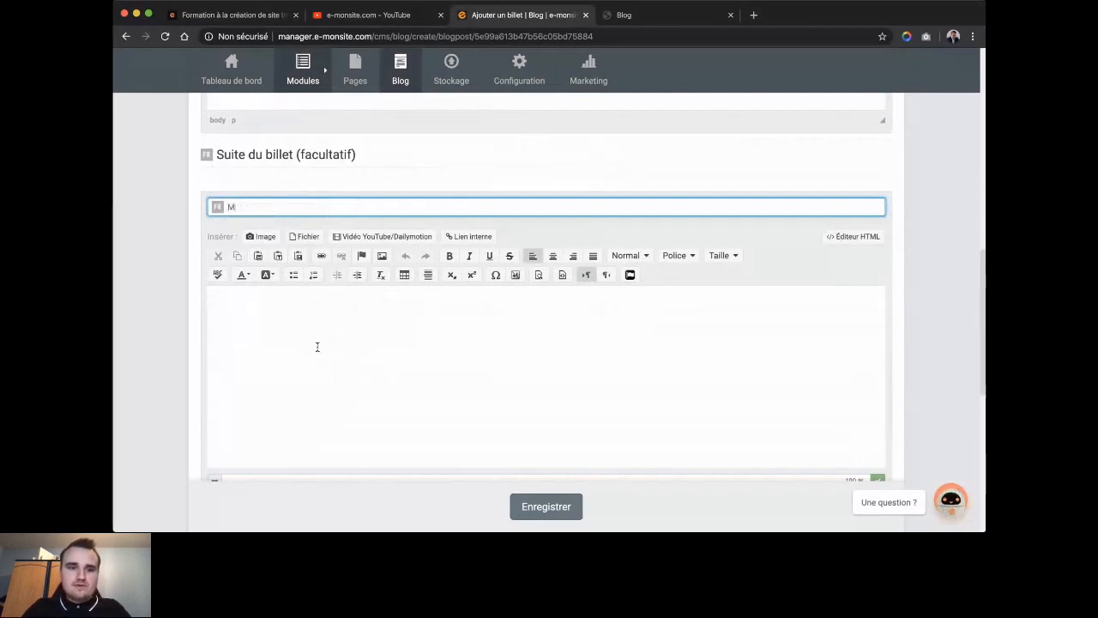
{"action": "type", "text": "on avis g'n'"}
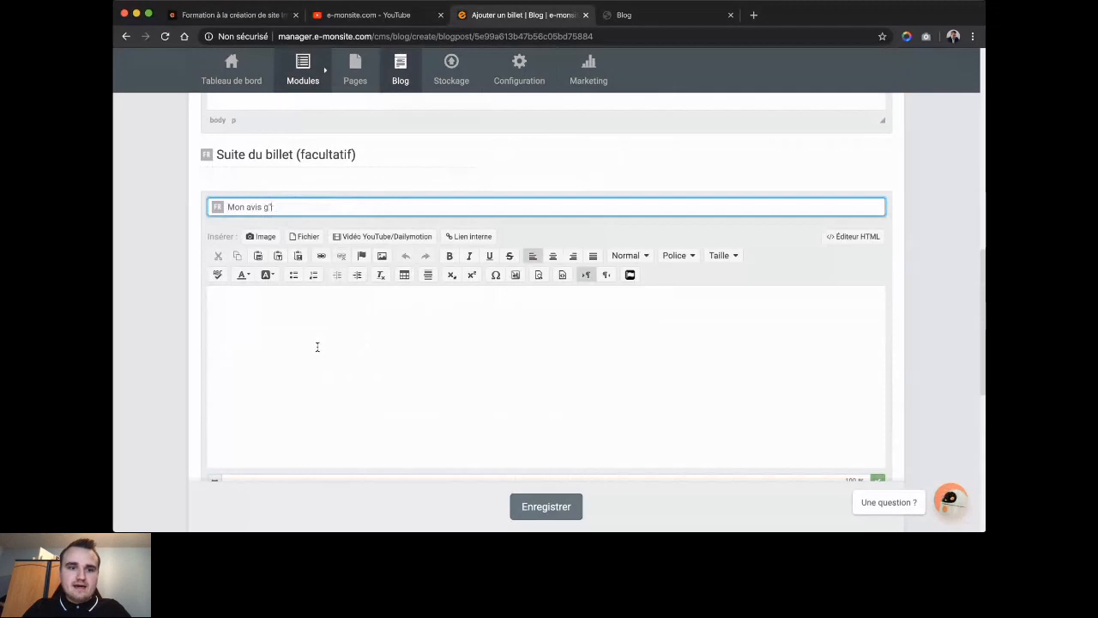
{"action": "key", "text": "BackSpace"}
{"action": "key", "text": "BackSpace"}
{"action": "key", "text": "BackSpace"}
{"action": "type", "text": "énér"}
{"action": "key", "text": "BackSpace"}
{"action": "key", "text": "BackSpace"}
{"action": "key", "text": "BackSpace"}
{"action": "key", "text": "BackSpace"}
{"action": "key", "text": "BackSpace"}
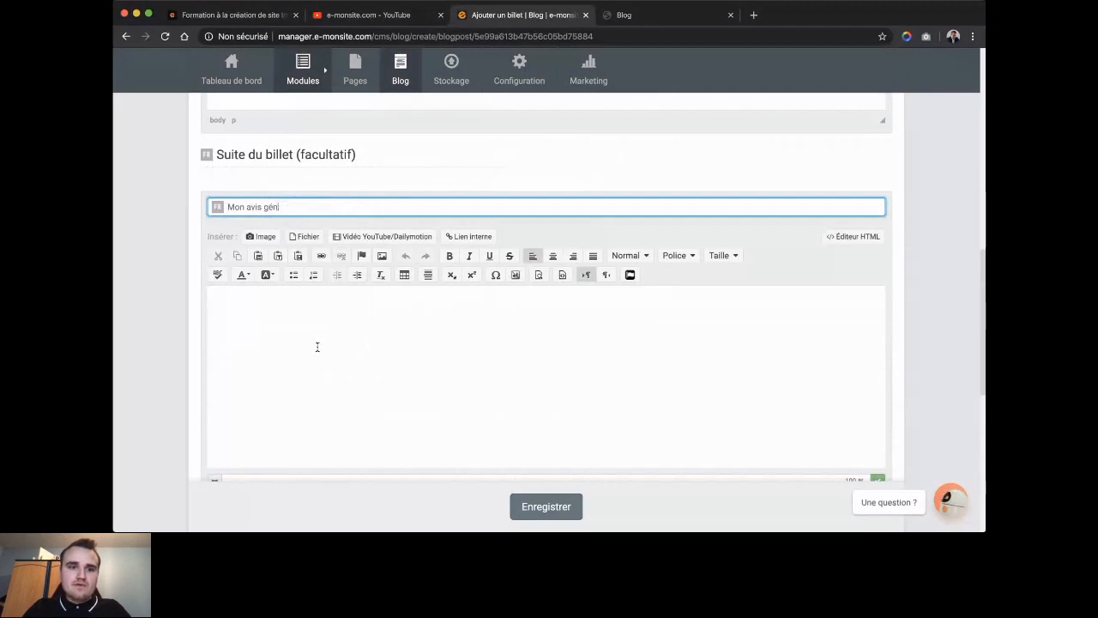
{"action": "type", "text": "global"}
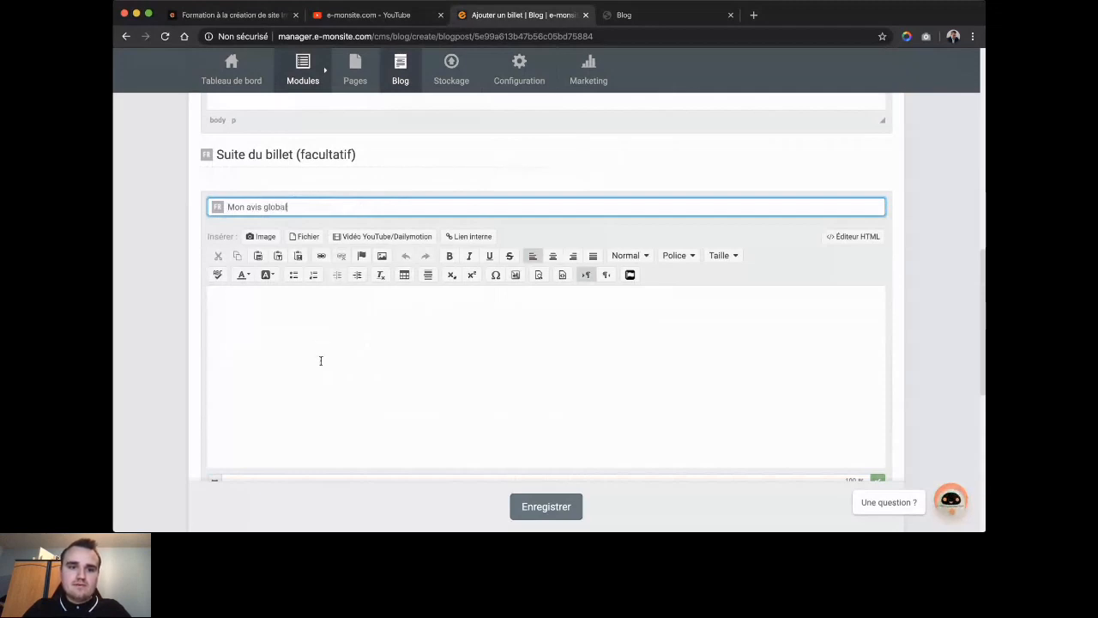
- Get Lorem Ipsum placeholder text from the Lorem Ipsum website in a new browser tab for the "Mon avis global" row
{"action": "left_click", "coordinate": [356, 392]}
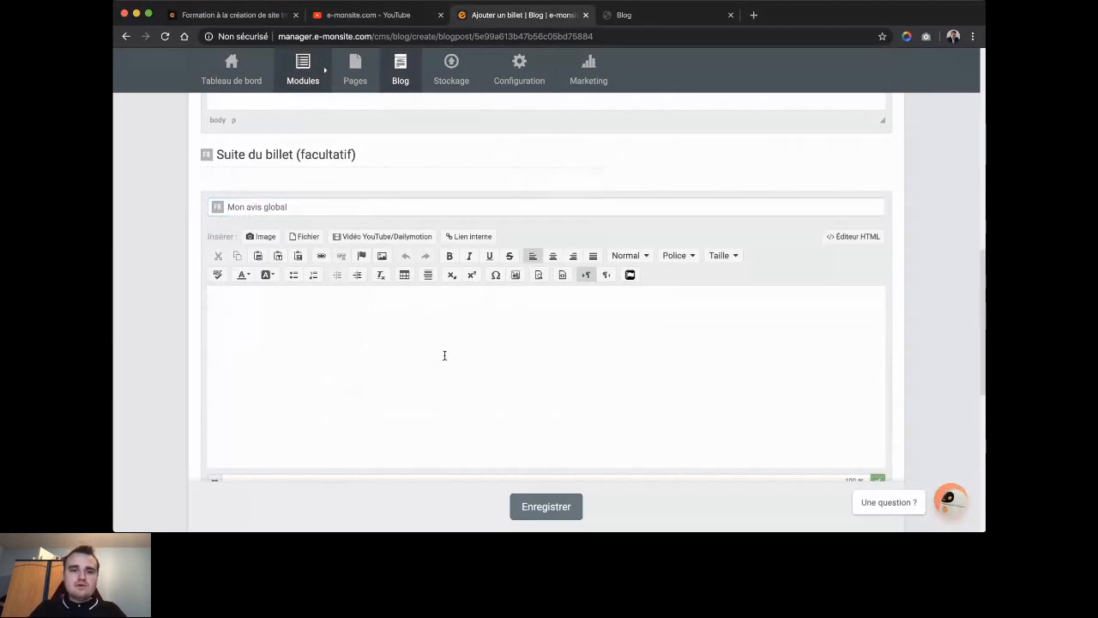
{"action": "left_click", "coordinate": [753, 15]}
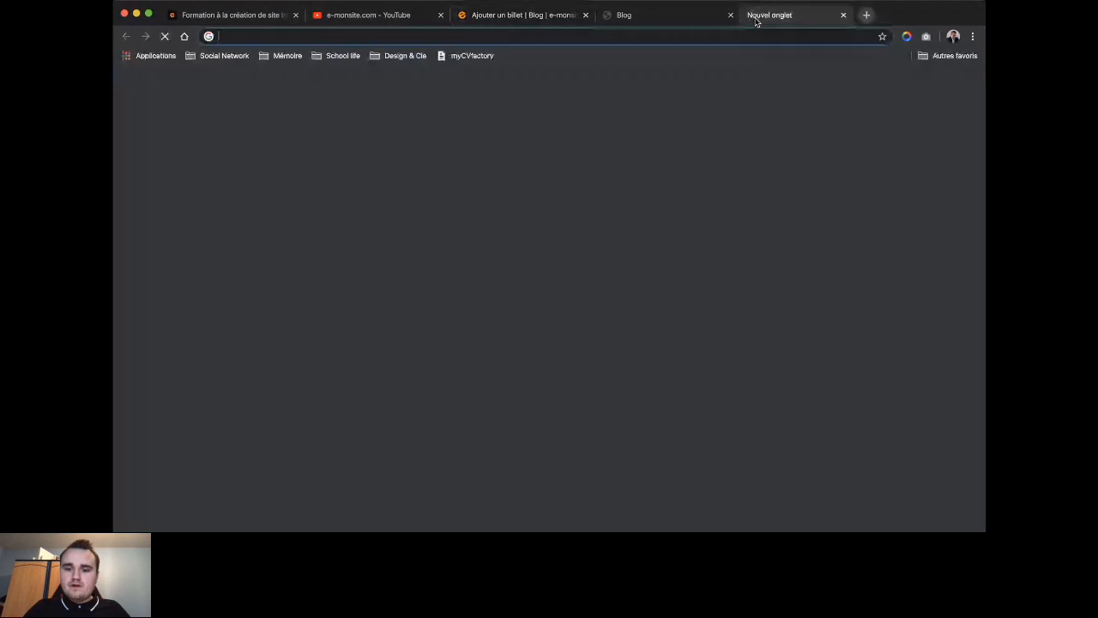
{"action": "type", "text": "loremip"}
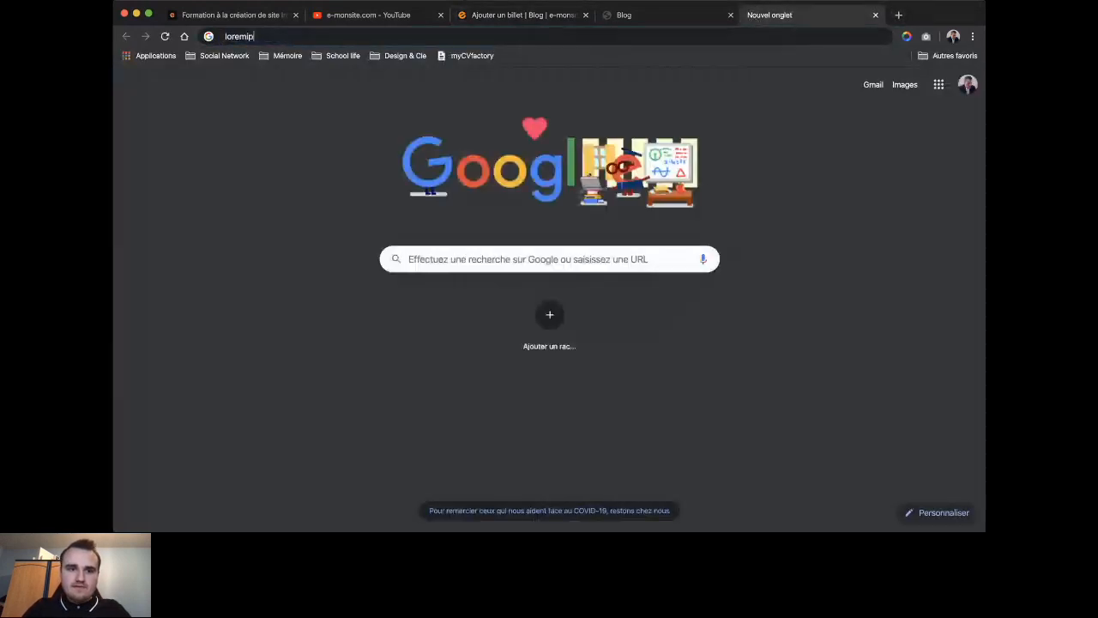
{"action": "left_click", "coordinate": [721, 79]}
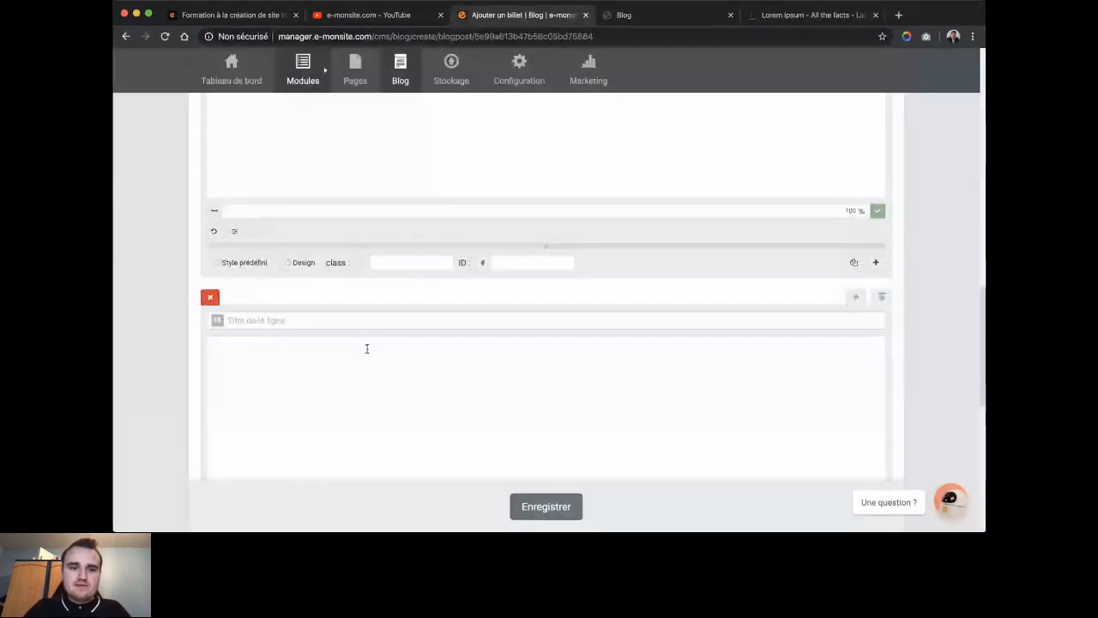
- Title the next row "Le design extérieur de la 208" and fill its body with the Lorem Ipsum paragraph
{"action": "type", "text": "L"}
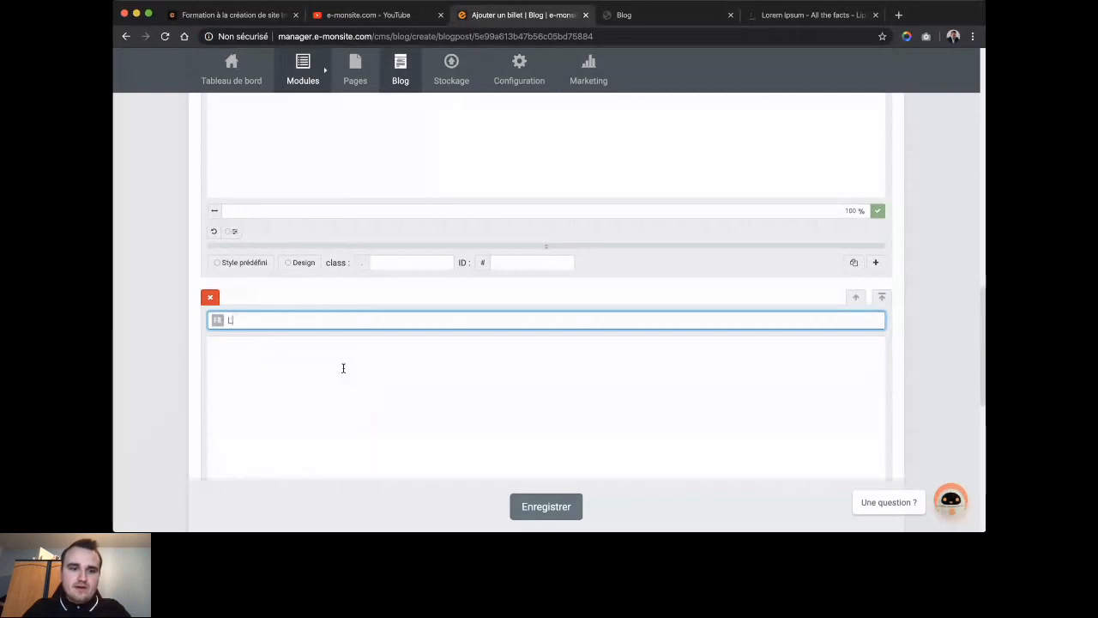
{"action": "type", "text": "e design exté"}
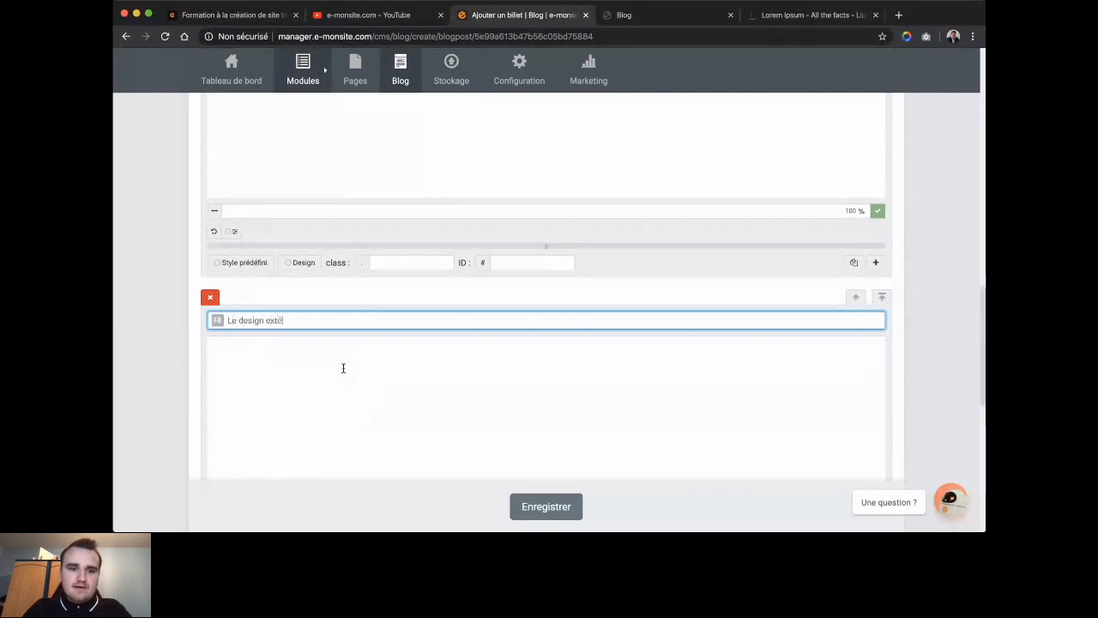
{"action": "type", "text": "rieur de la 208"}
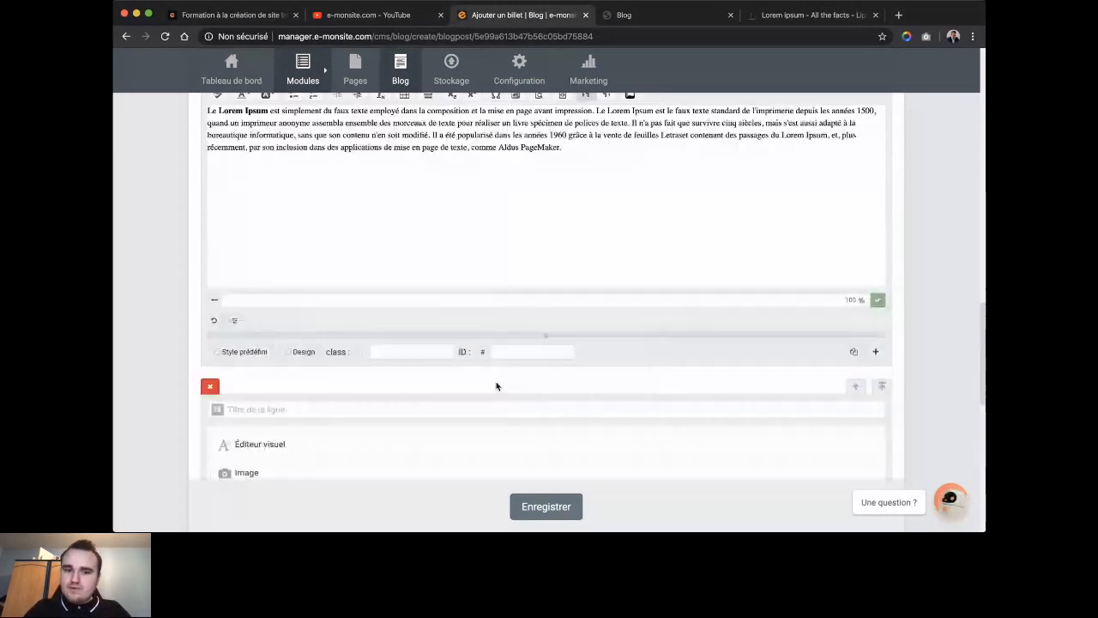
- Title the newly added row "Le design intérieur de la 208" and choose the visual editor for its content
{"action": "scroll", "coordinate": [498, 385], "scroll_direction": "down", "scroll_amount": 1}
{"action": "left_click", "coordinate": [499, 354]}
{"action": "type", "text": "L"}
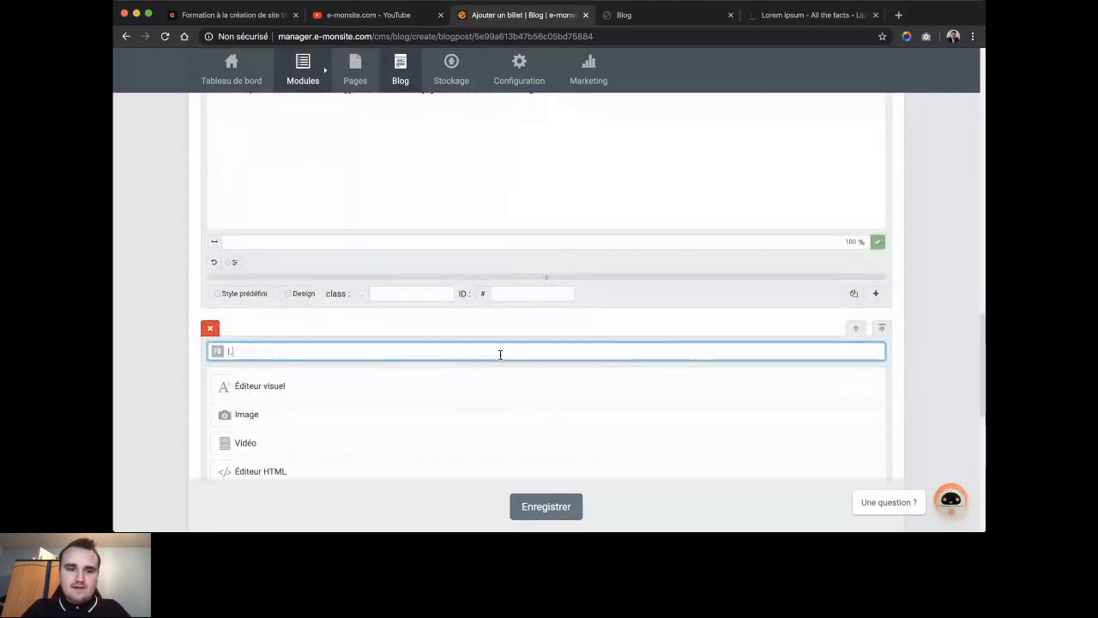
{"action": "type", "text": "e design intérie"}
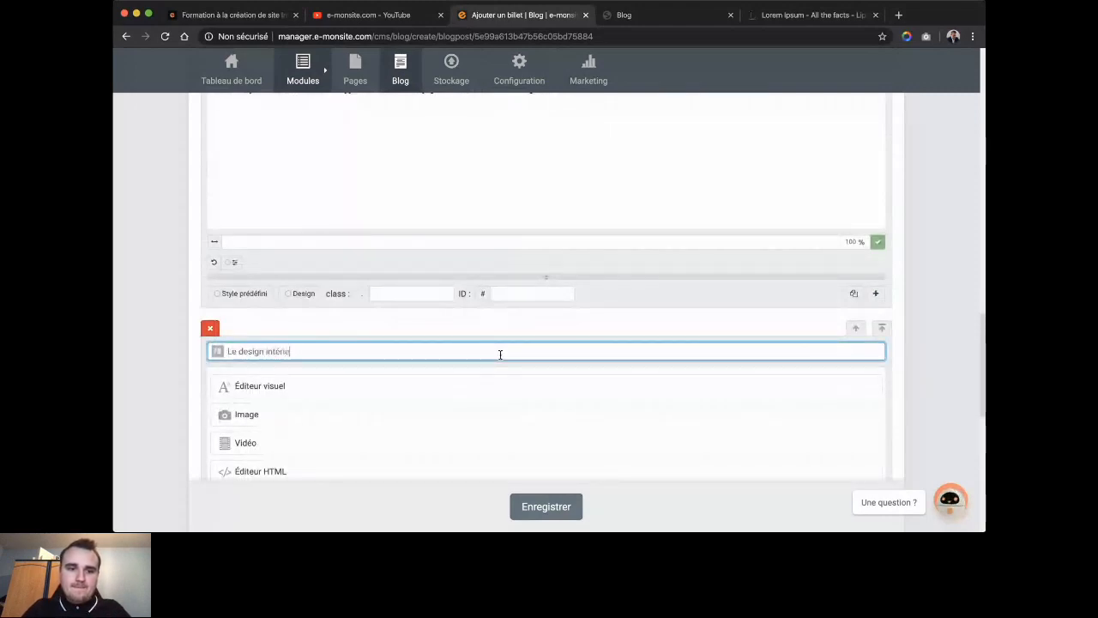
{"action": "type", "text": "ur de la 208"}
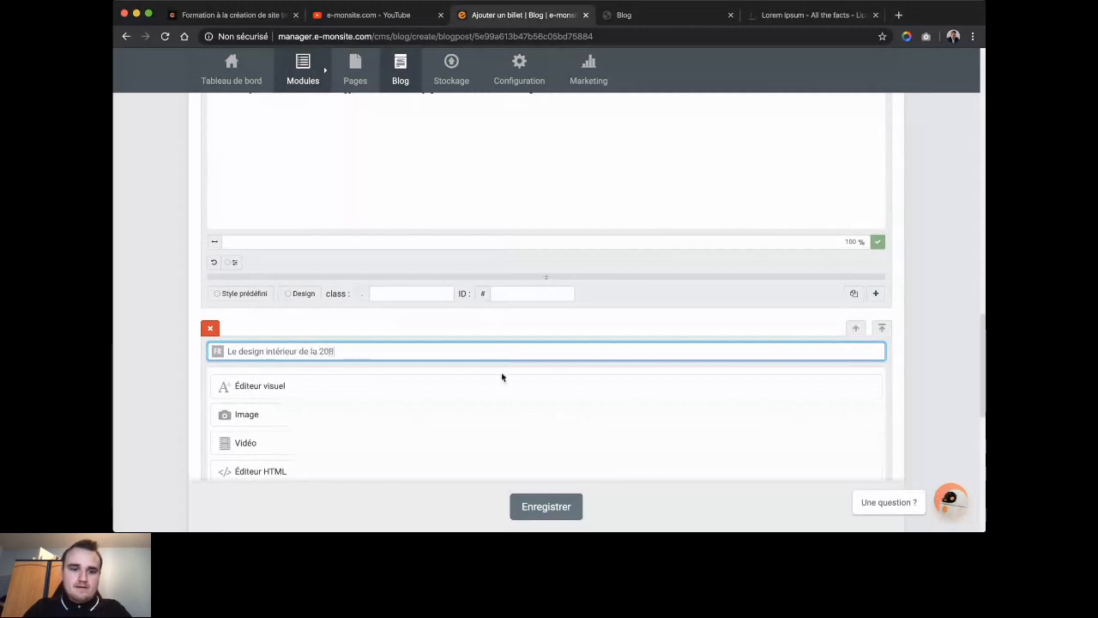
{"action": "left_click", "coordinate": [498, 385]}
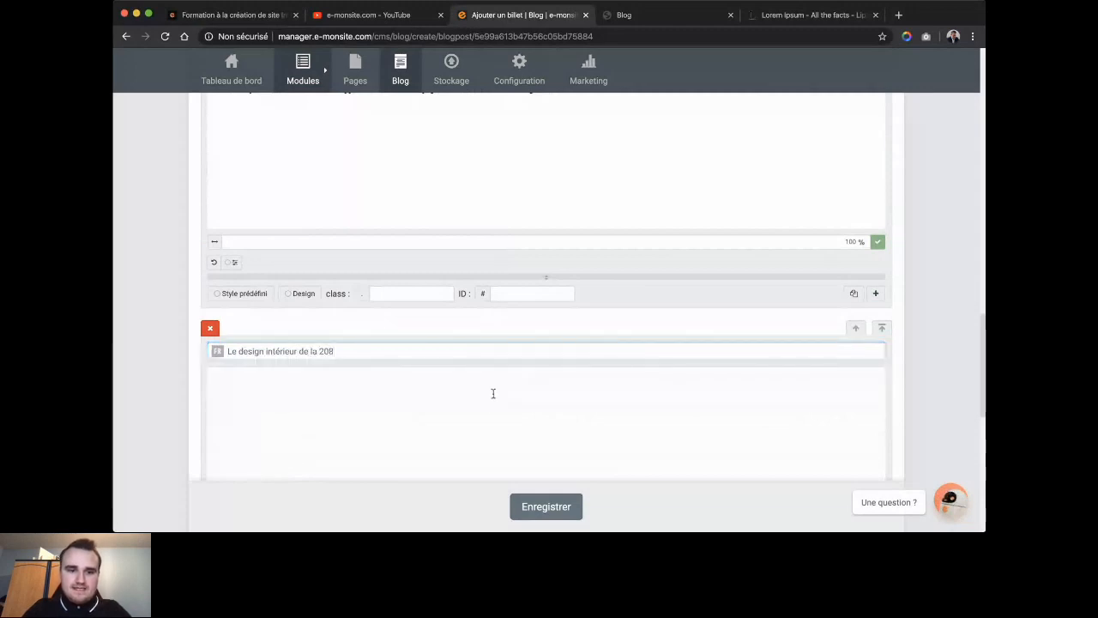
- Set the post's publication state to Planifié and schedule its start for 20 Avril 2020 at 12:00
{"action": "scroll", "coordinate": [493, 393], "scroll_direction": "down", "scroll_amount": 5}
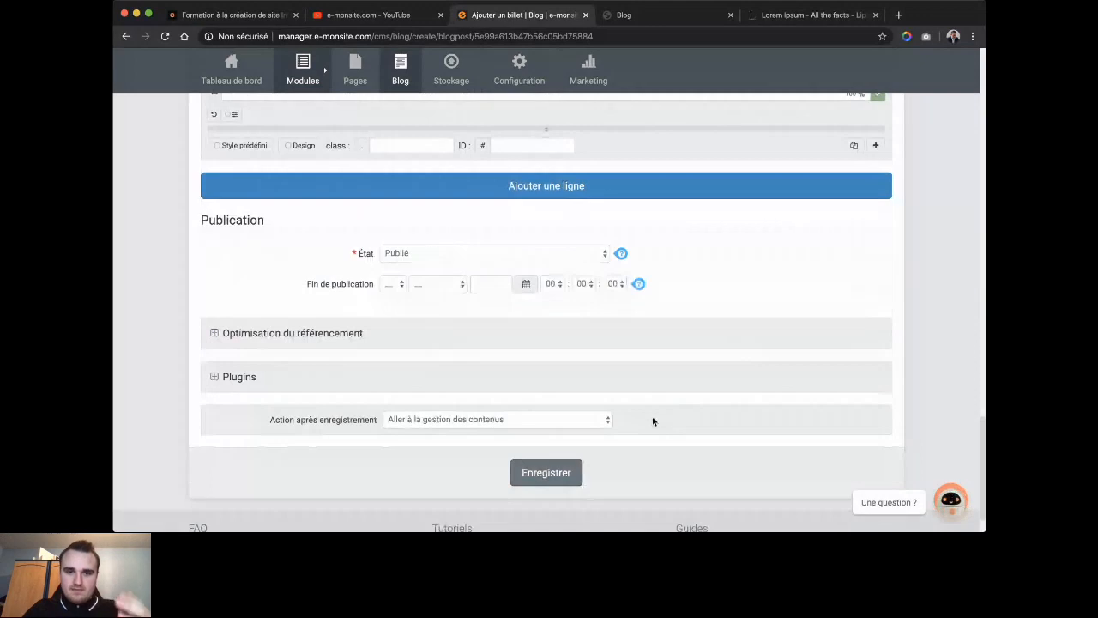
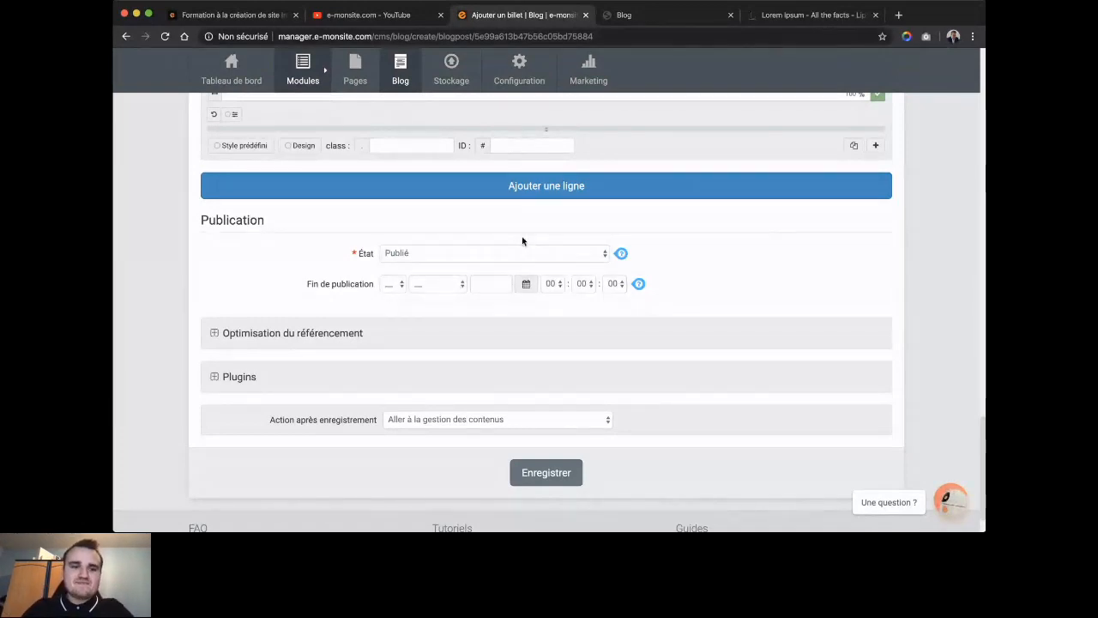
{"action": "left_click", "coordinate": [421, 252]}
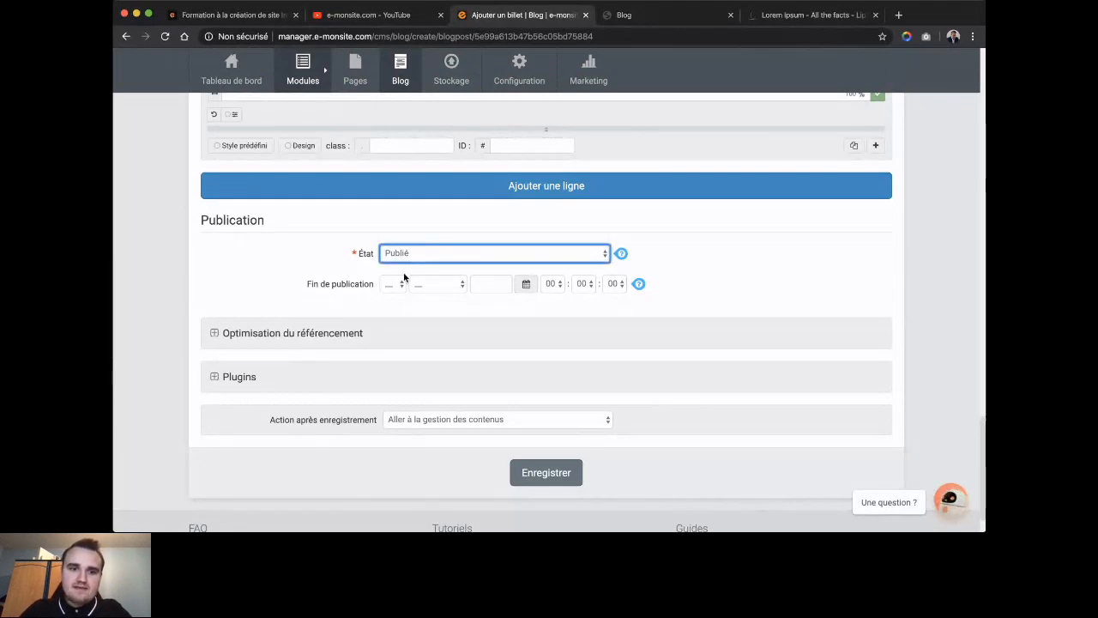
{"action": "left_click", "coordinate": [404, 277]}
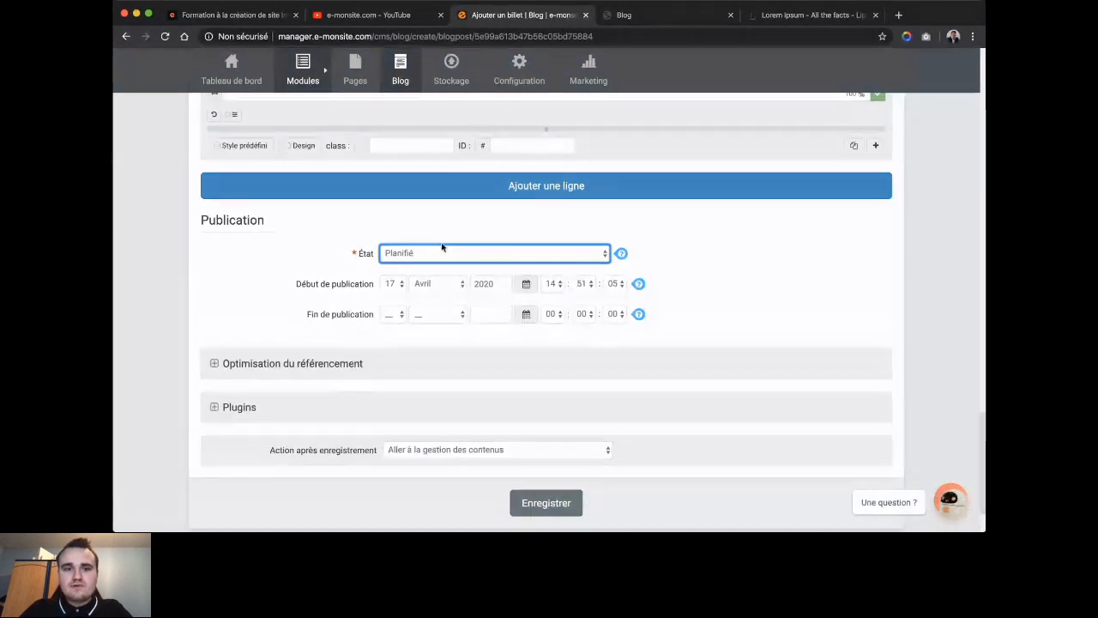
{"action": "left_click", "coordinate": [388, 285]}
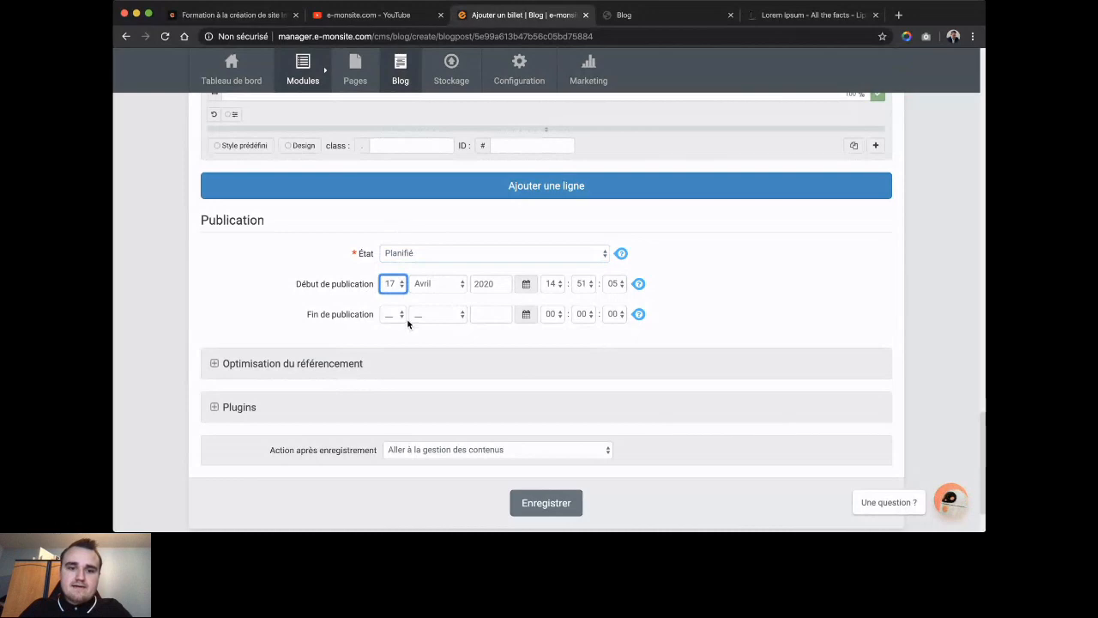
{"action": "type", "text": "20"}
{"action": "left_click", "coordinate": [556, 286]}
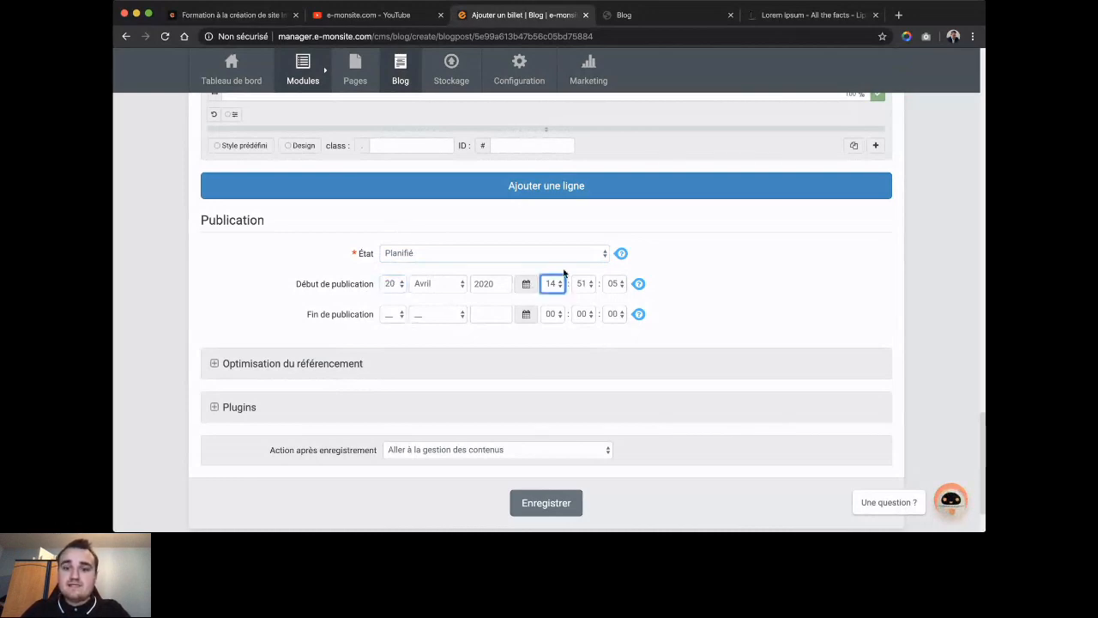
{"action": "type", "text": "12"}
{"action": "key", "text": "Tab"}
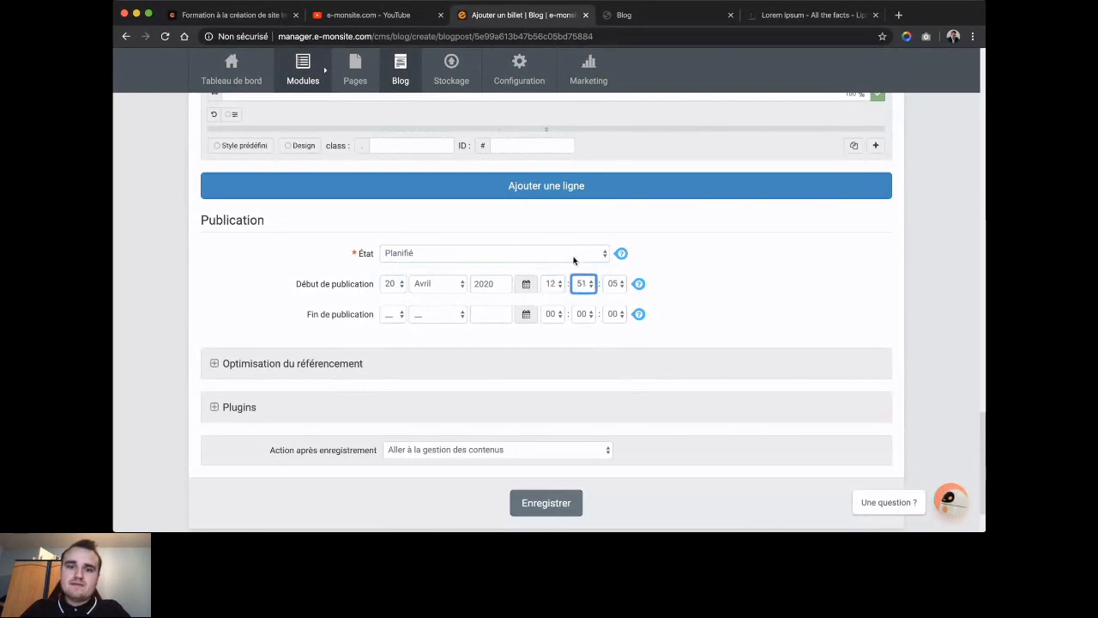
{"action": "type", "text": "00"}
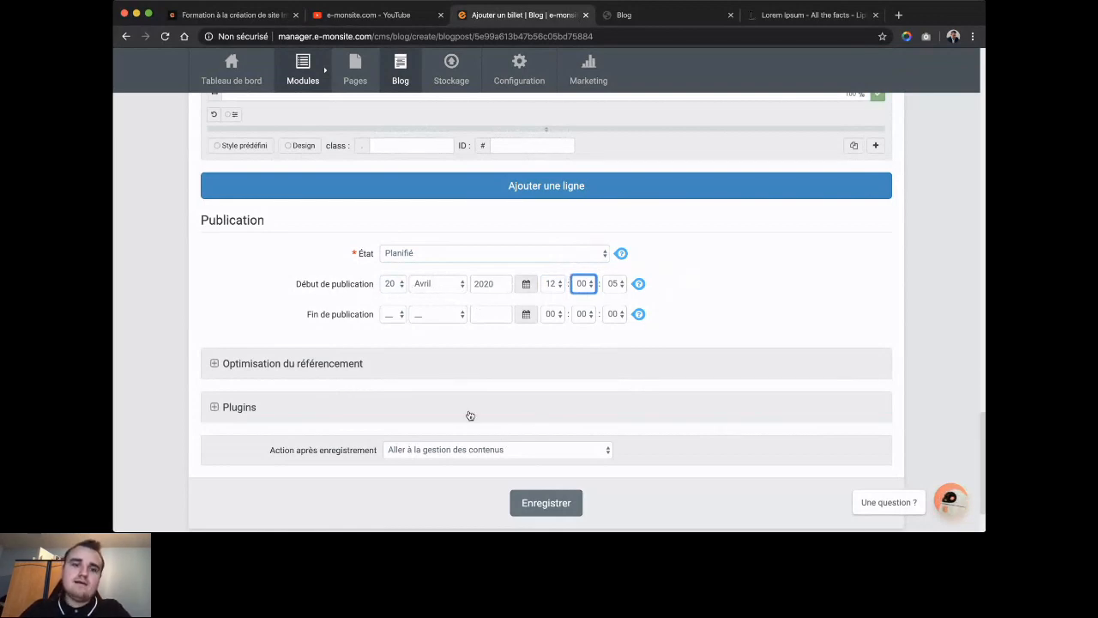
{"action": "left_click", "coordinate": [358, 323]}
{"action": "double_click", "coordinate": [358, 324]}
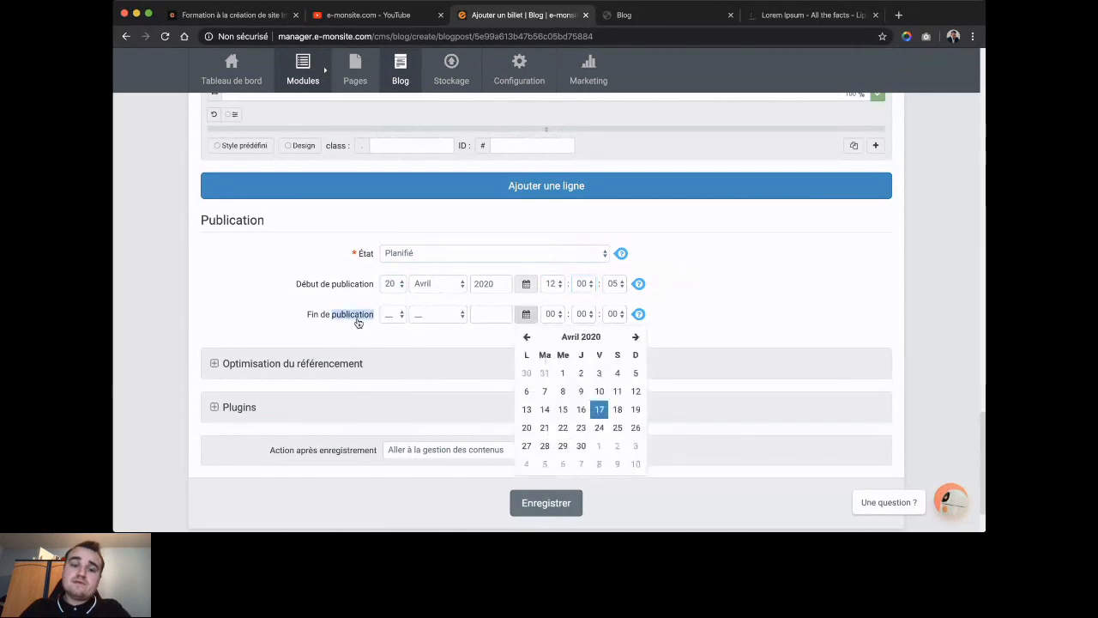
{"action": "left_click", "coordinate": [309, 315]}
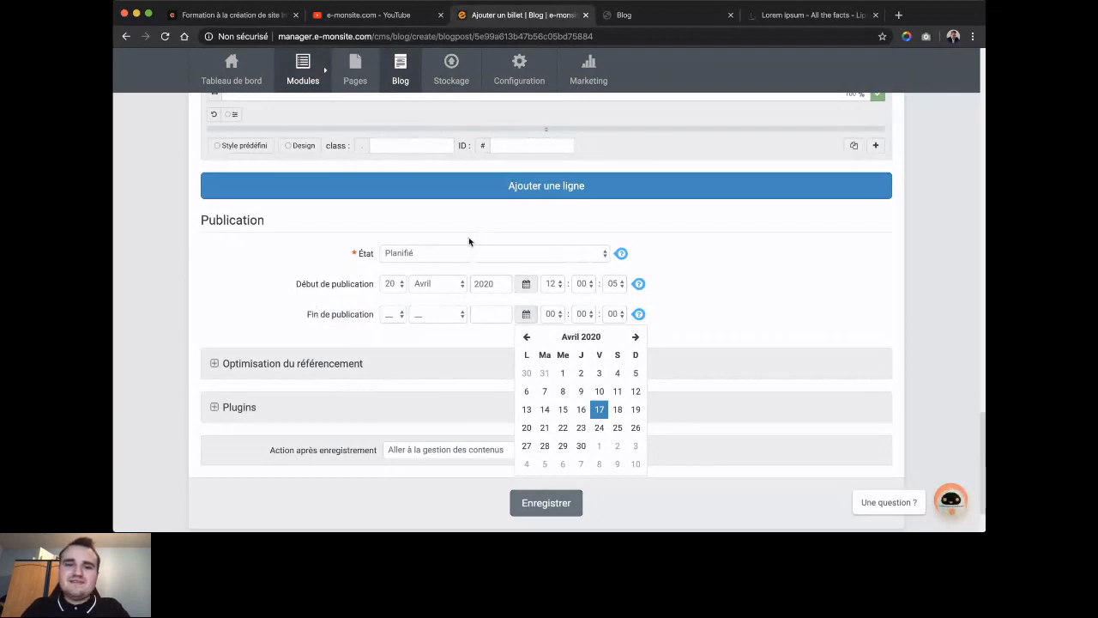
{"action": "left_click", "coordinate": [276, 305]}
- Change the post's publication state to Publié
{"action": "left_click", "coordinate": [432, 252]}
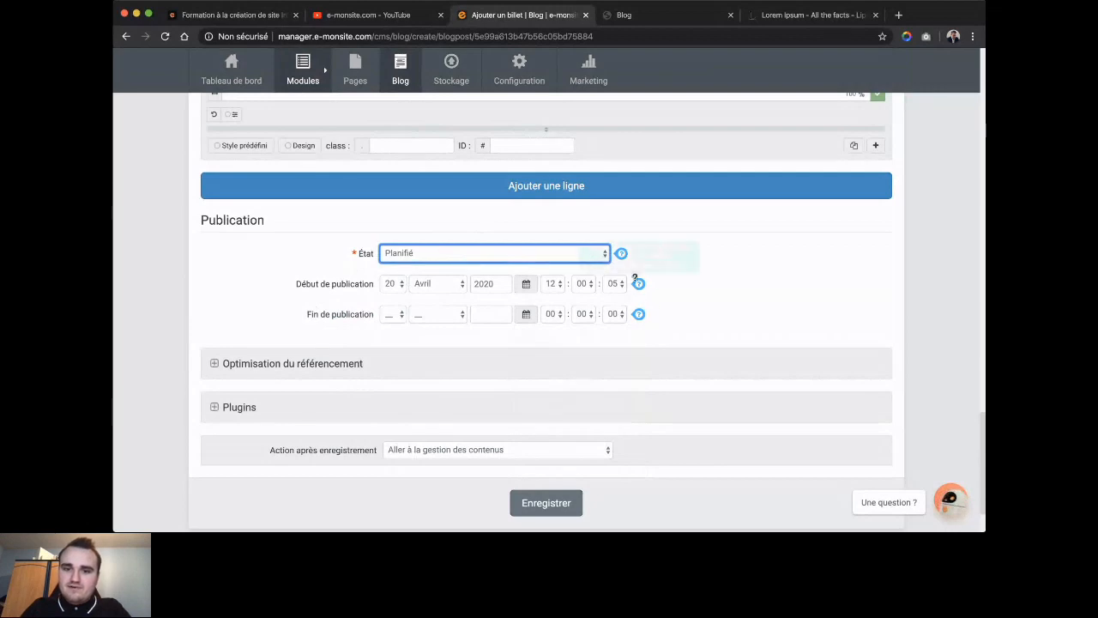
{"action": "left_click", "coordinate": [582, 257]}
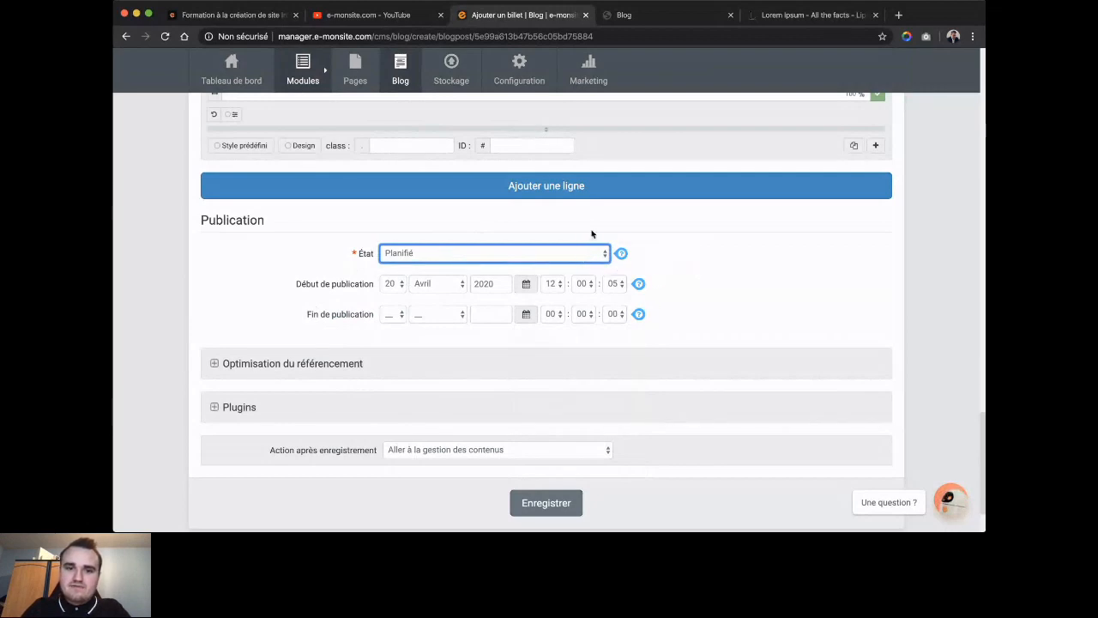
{"action": "left_click", "coordinate": [592, 232]}
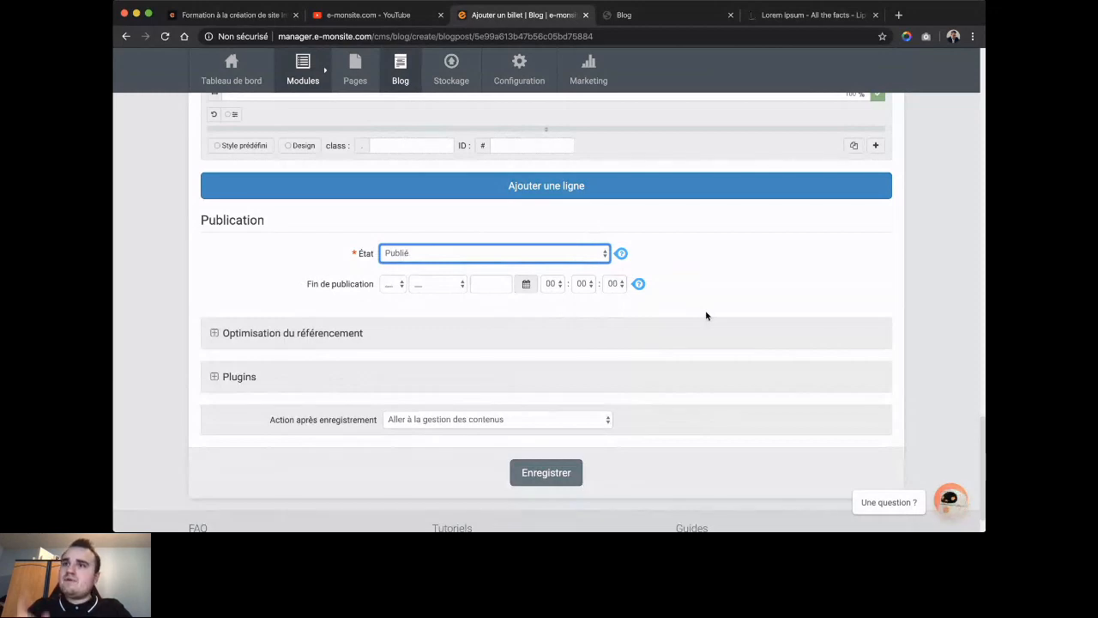
{"action": "scroll", "coordinate": [706, 315], "scroll_direction": "down", "scroll_amount": 2}
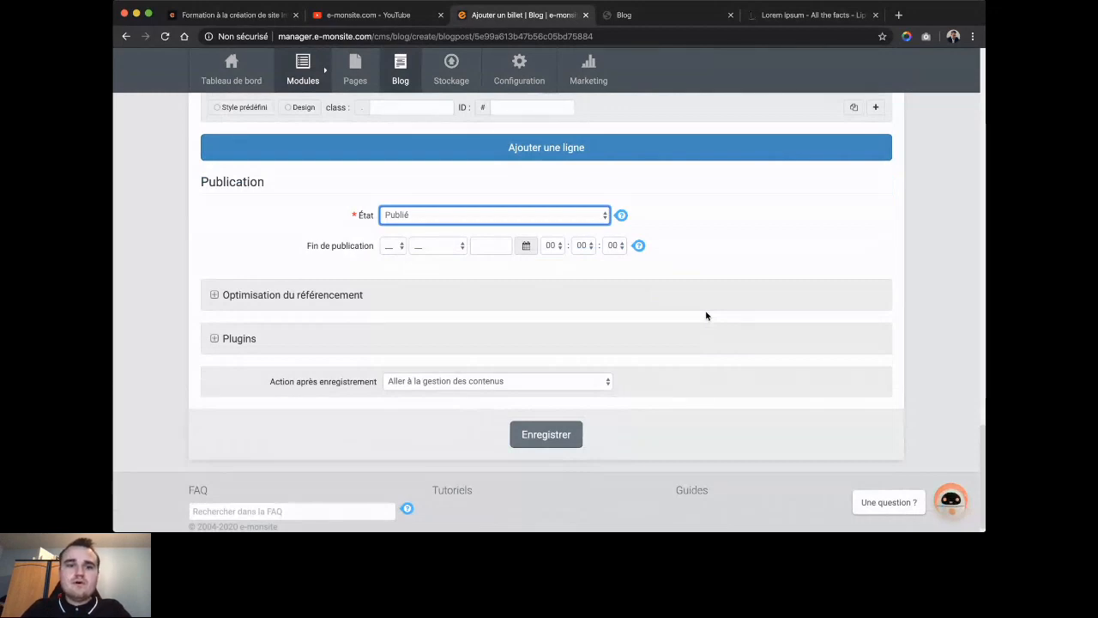
- Add a second column to the "Le design intérieur de la 208" row and insert the image boxes.jpg in it
{"action": "scroll", "coordinate": [706, 316], "scroll_direction": "up", "scroll_amount": 8}
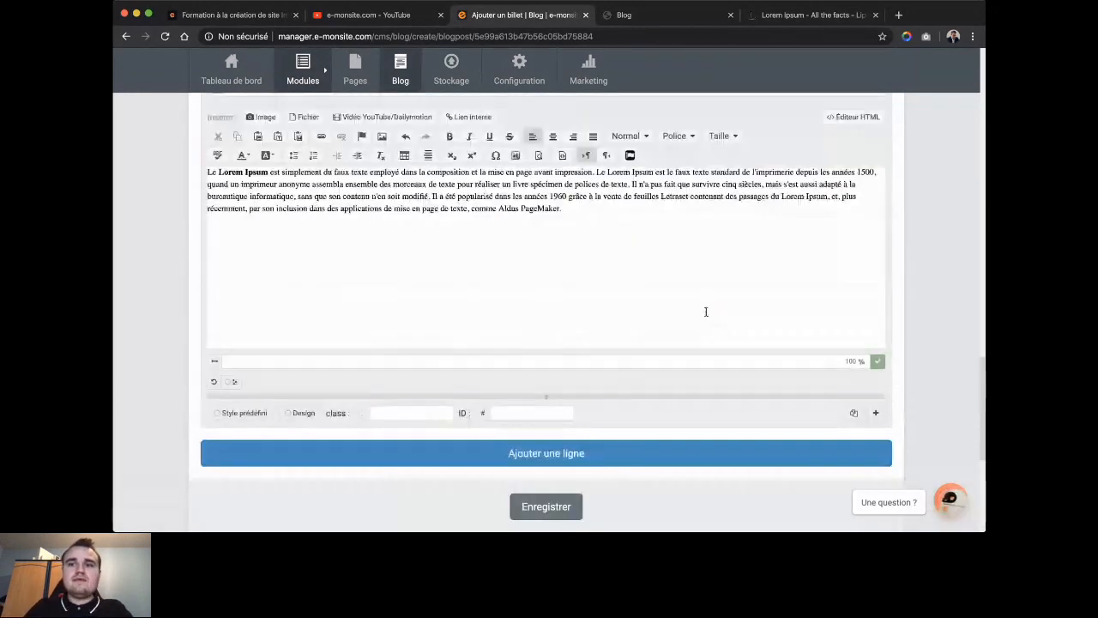
{"action": "scroll", "coordinate": [706, 315], "scroll_direction": "down", "scroll_amount": 3}
{"action": "scroll", "coordinate": [706, 316], "scroll_direction": "down", "scroll_amount": 3}
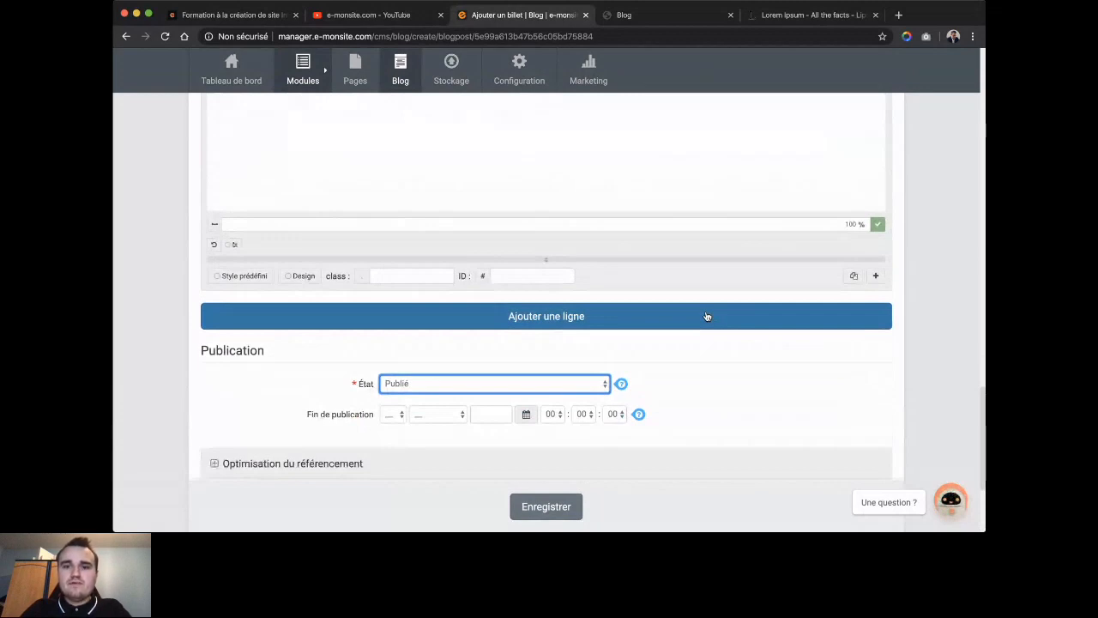
{"action": "left_click", "coordinate": [706, 316]}
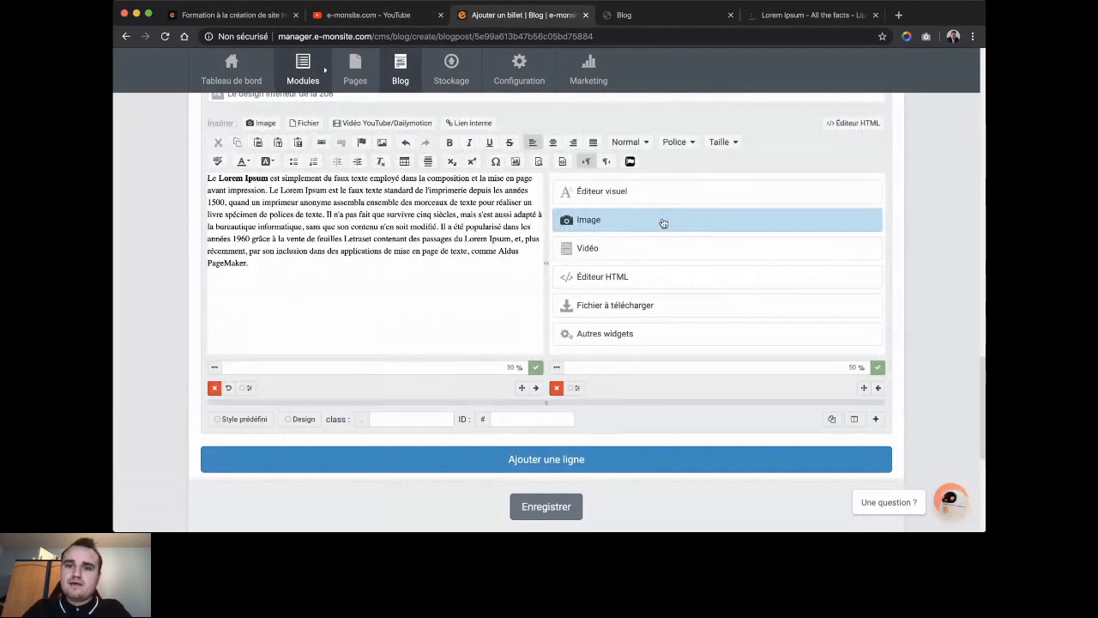
{"action": "left_click", "coordinate": [663, 223]}
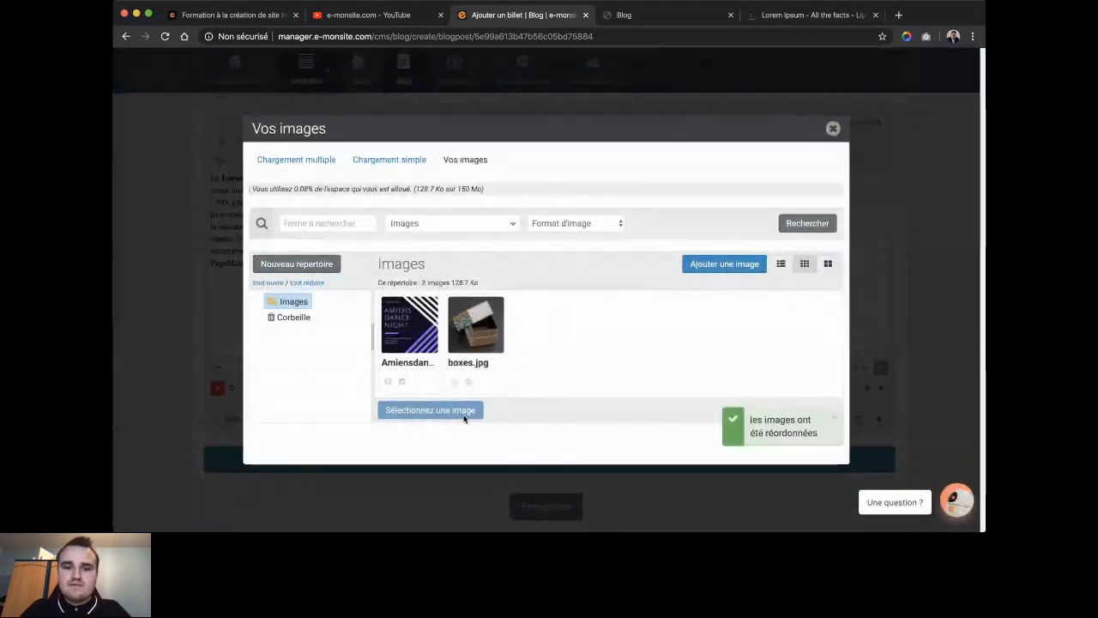
{"action": "left_click", "coordinate": [473, 373]}
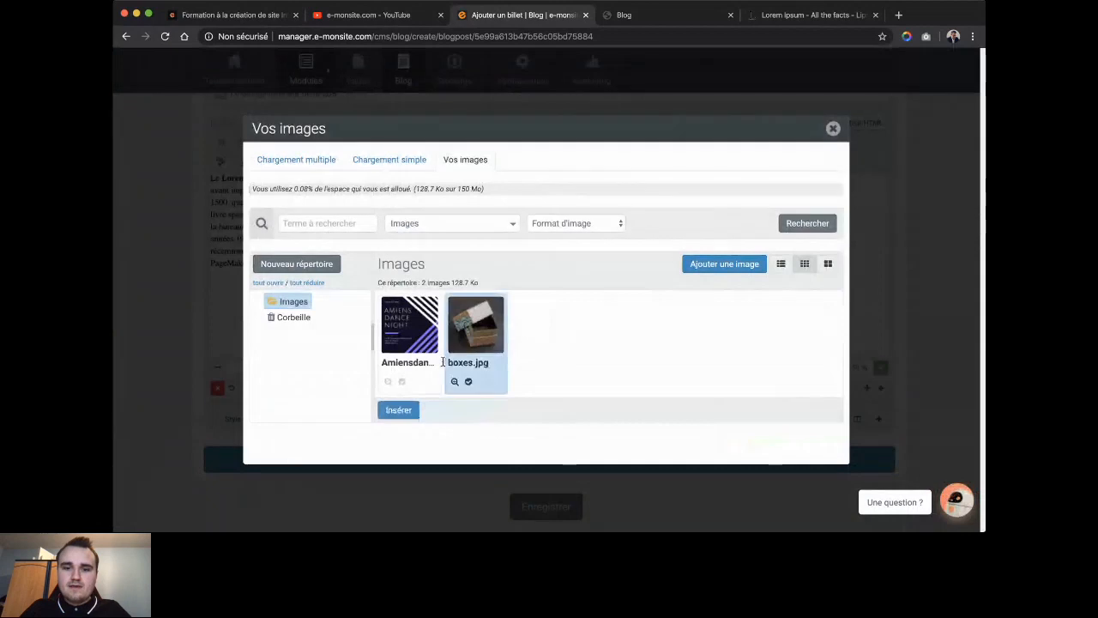
{"action": "left_click", "coordinate": [400, 408]}
{"action": "left_click", "coordinate": [545, 434]}
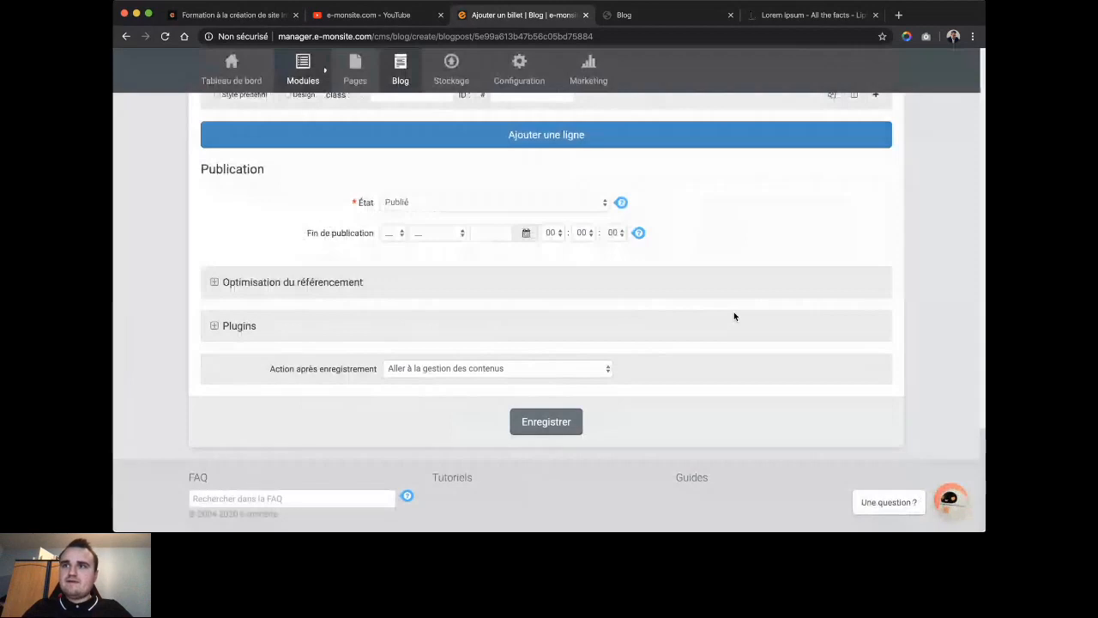
- Expand the post's search-engine optimisation settings and review the meta title, keywords, description and URL format fields
{"action": "left_click", "coordinate": [388, 280]}
{"action": "scroll", "coordinate": [388, 280], "scroll_direction": "down", "scroll_amount": 3}
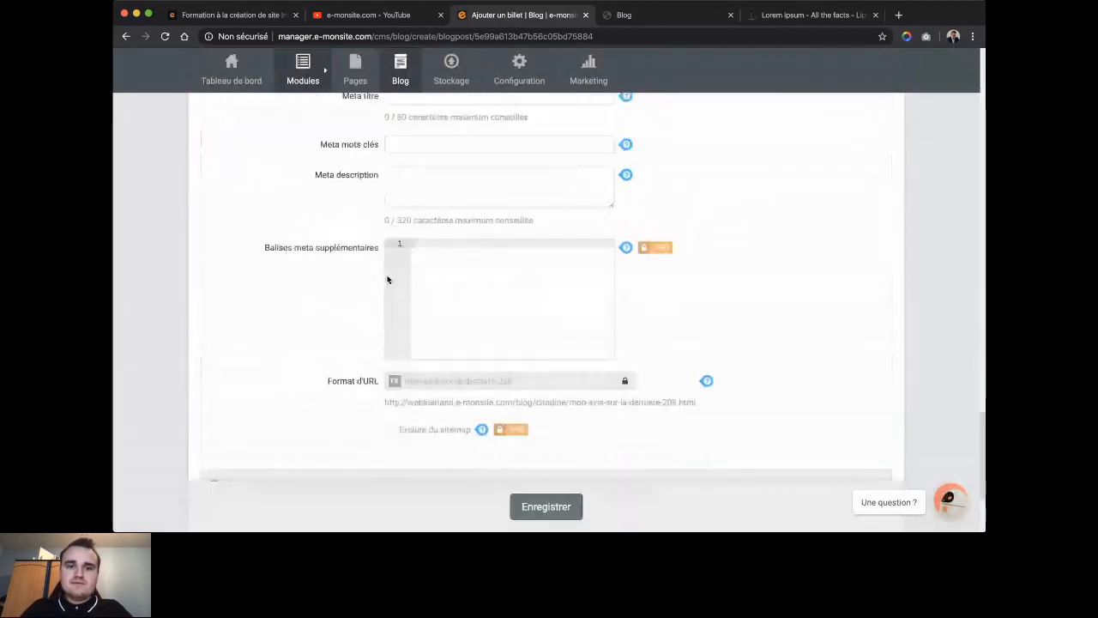
{"action": "scroll", "coordinate": [388, 281], "scroll_direction": "up", "scroll_amount": 1}
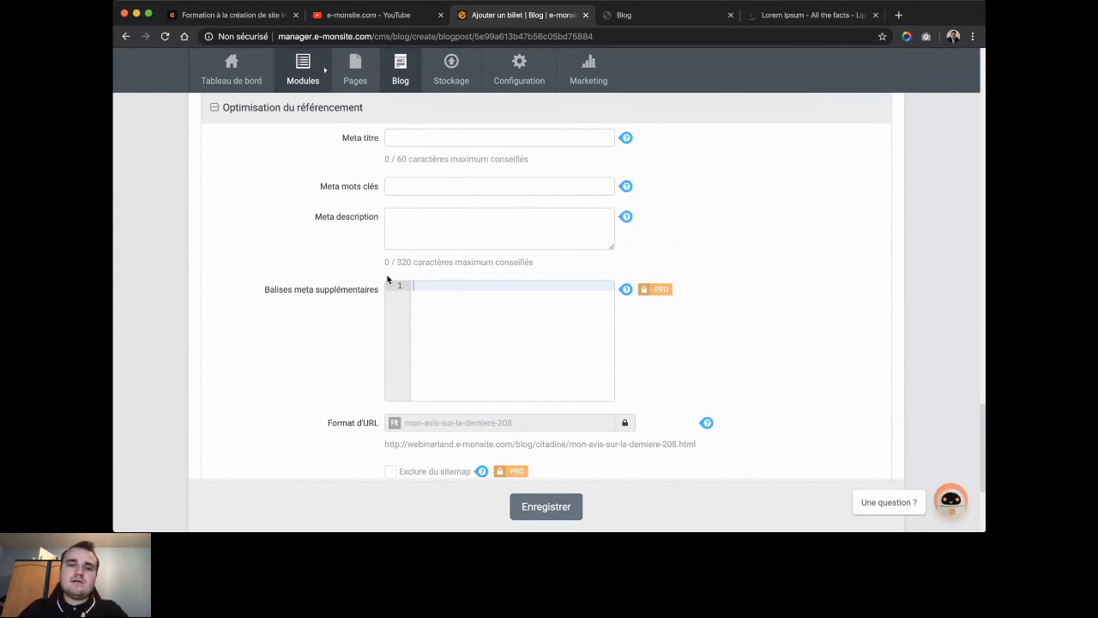
{"action": "left_click", "coordinate": [460, 232]}
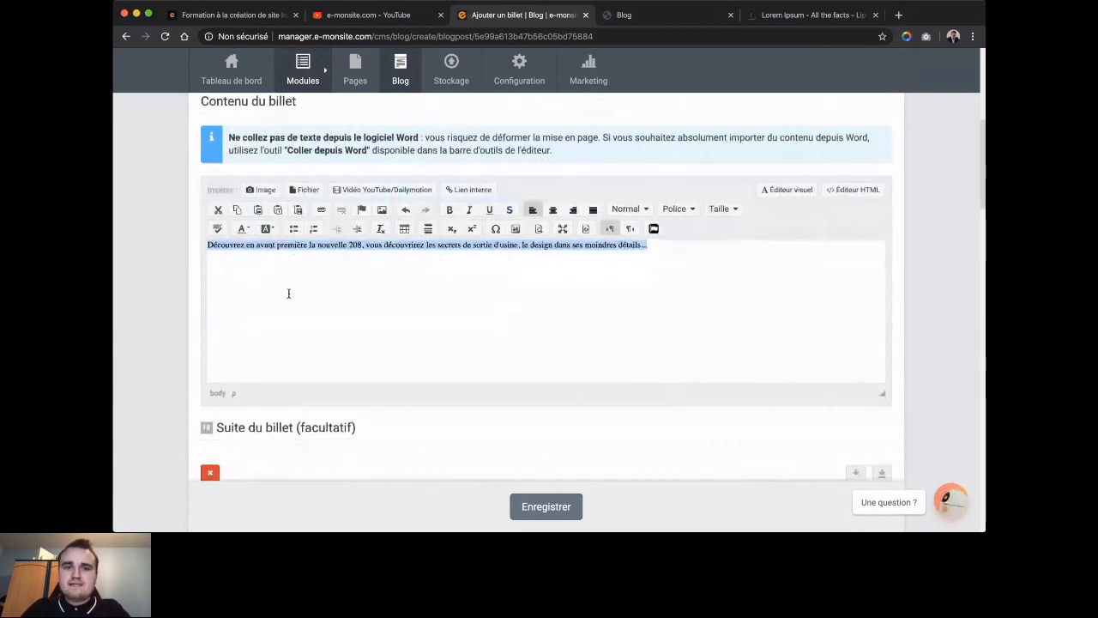
{"action": "scroll", "coordinate": [288, 294], "scroll_direction": "down", "scroll_amount": 15}
{"action": "left_click", "coordinate": [528, 161]}
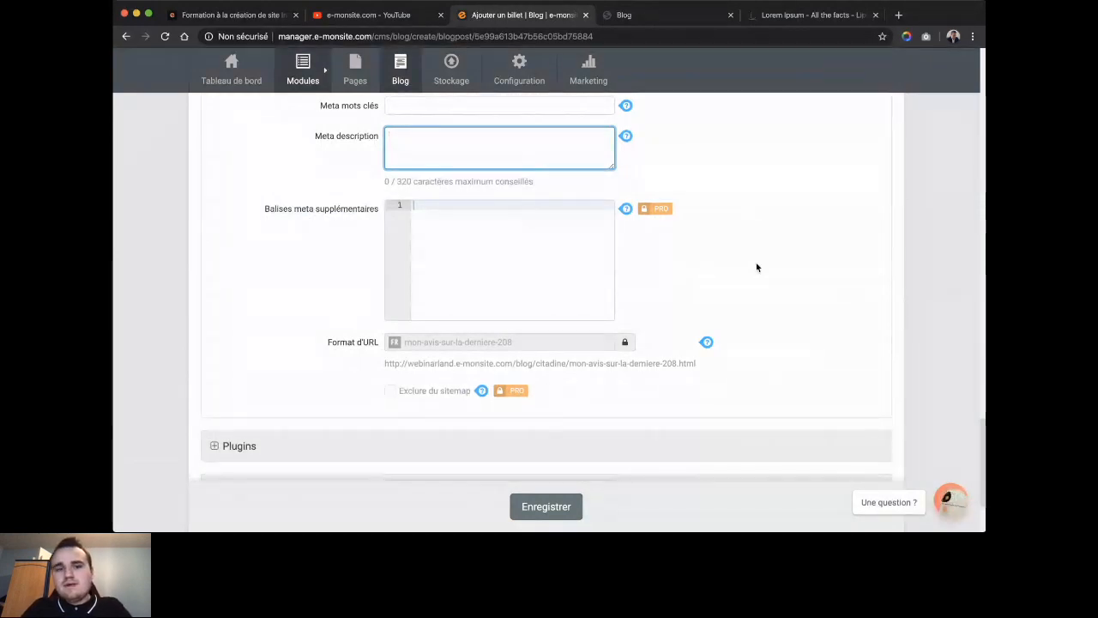
{"action": "scroll", "coordinate": [756, 268], "scroll_direction": "down", "scroll_amount": 1}
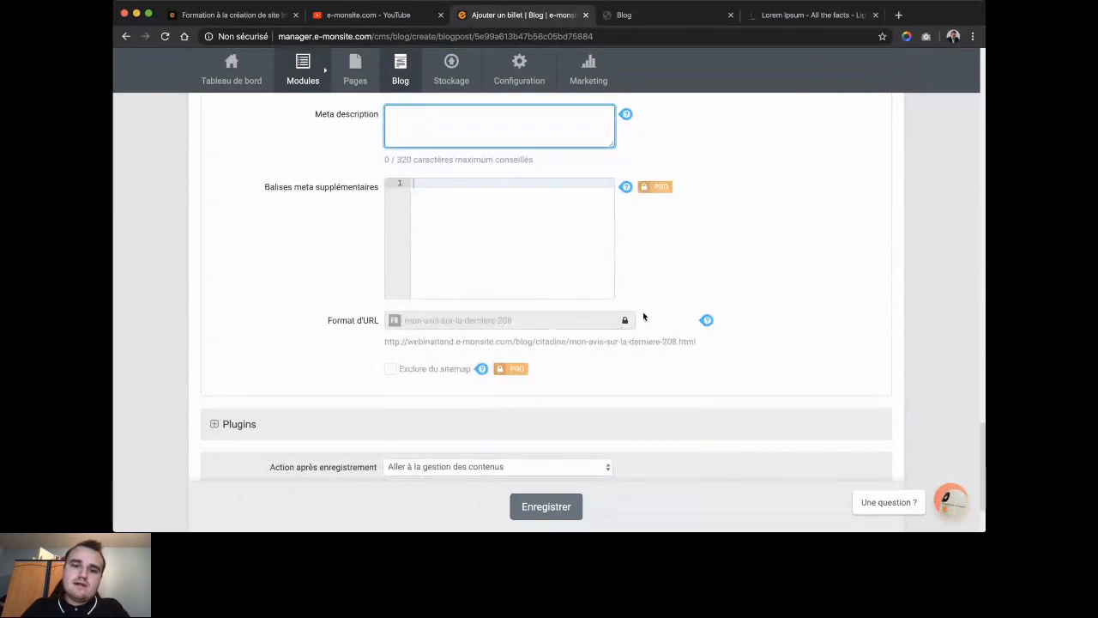
- Review the post's plugin settings, such as comments, member access and password protection, and save the post
{"action": "scroll", "coordinate": [498, 352], "scroll_direction": "down", "scroll_amount": 3}
{"action": "left_click", "coordinate": [467, 362]}
{"action": "scroll", "coordinate": [470, 363], "scroll_direction": "down", "scroll_amount": 5}
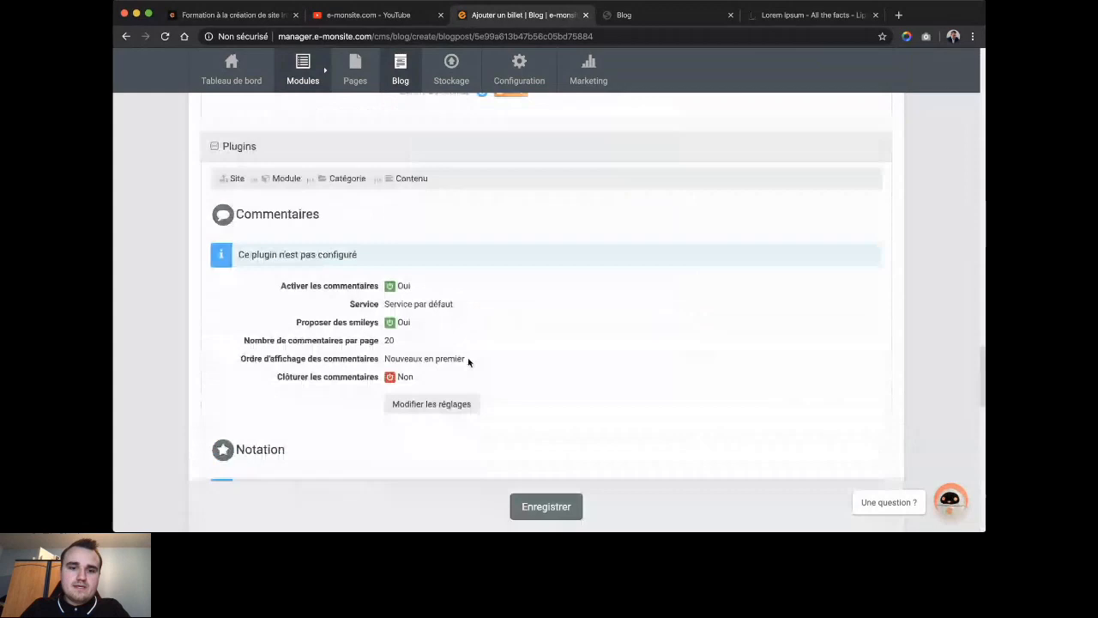
{"action": "scroll", "coordinate": [469, 361], "scroll_direction": "down", "scroll_amount": 4}
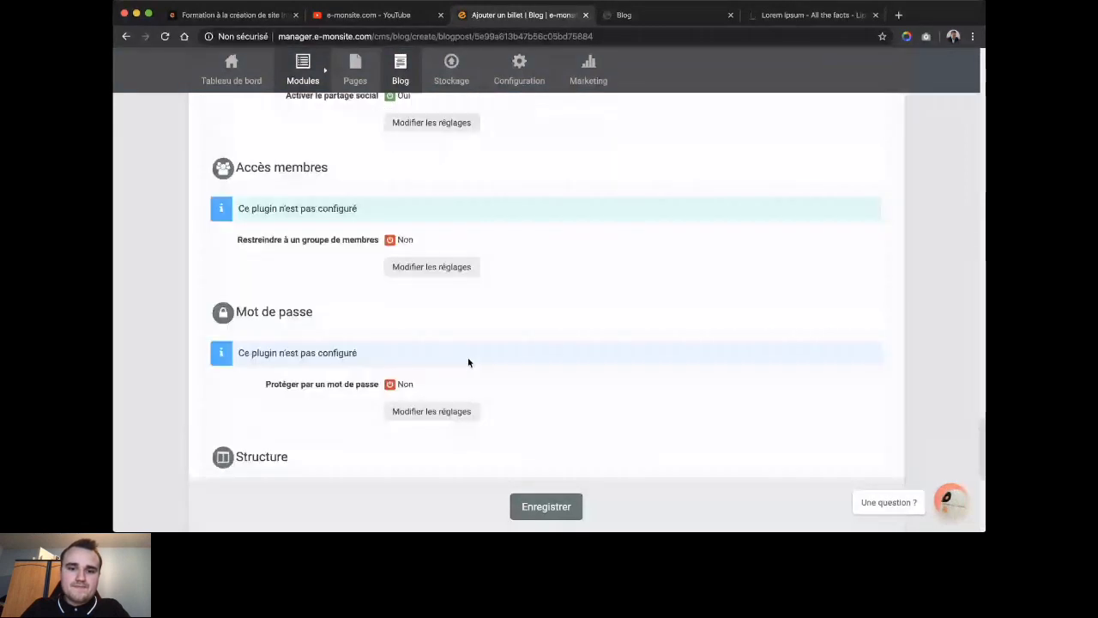
{"action": "scroll", "coordinate": [497, 377], "scroll_direction": "down", "scroll_amount": 5}
{"action": "left_click", "coordinate": [535, 419]}
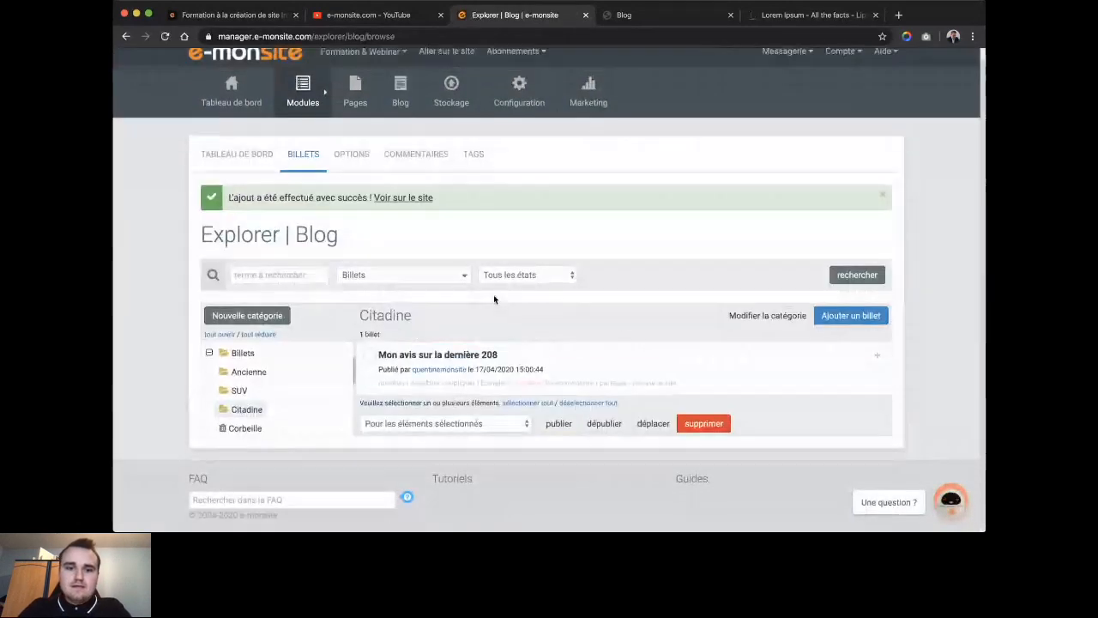
- Refresh the public blog page and open the post "Mon avis sur la dernière 208" to check how it displays
{"action": "left_click", "coordinate": [660, 14]}
{"action": "key", "text": "super+r"}
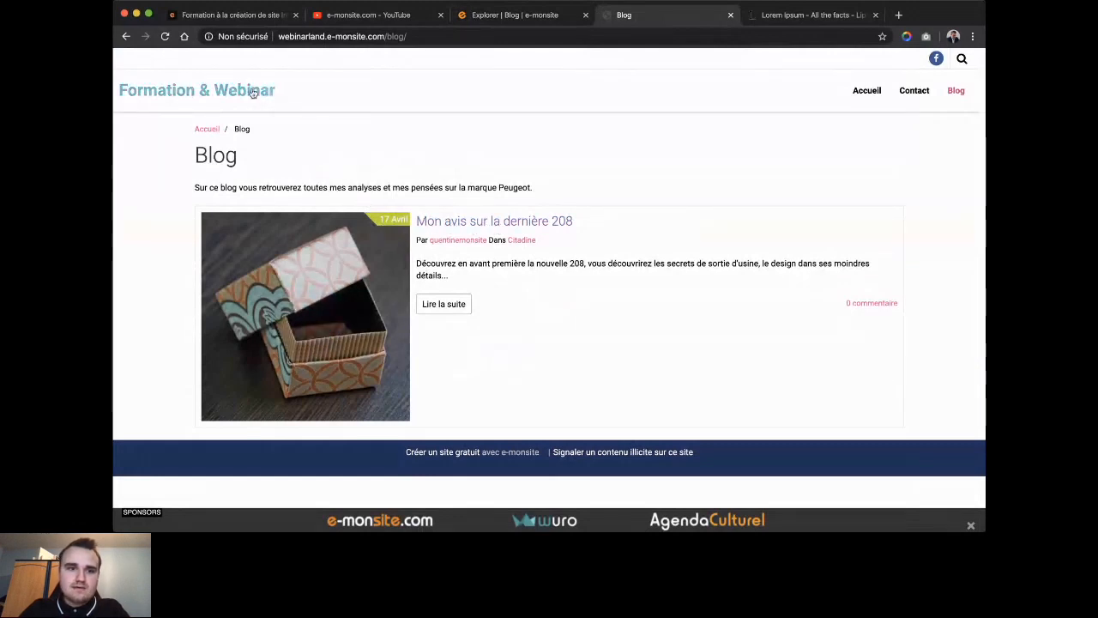
{"action": "left_click", "coordinate": [297, 316]}
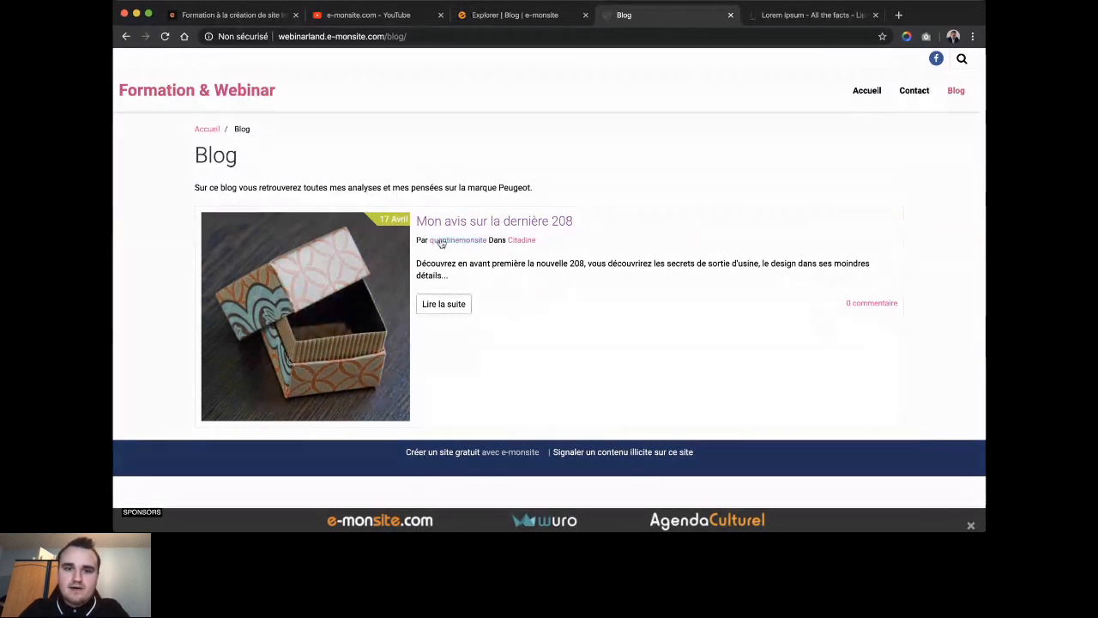
{"action": "left_click", "coordinate": [307, 314]}
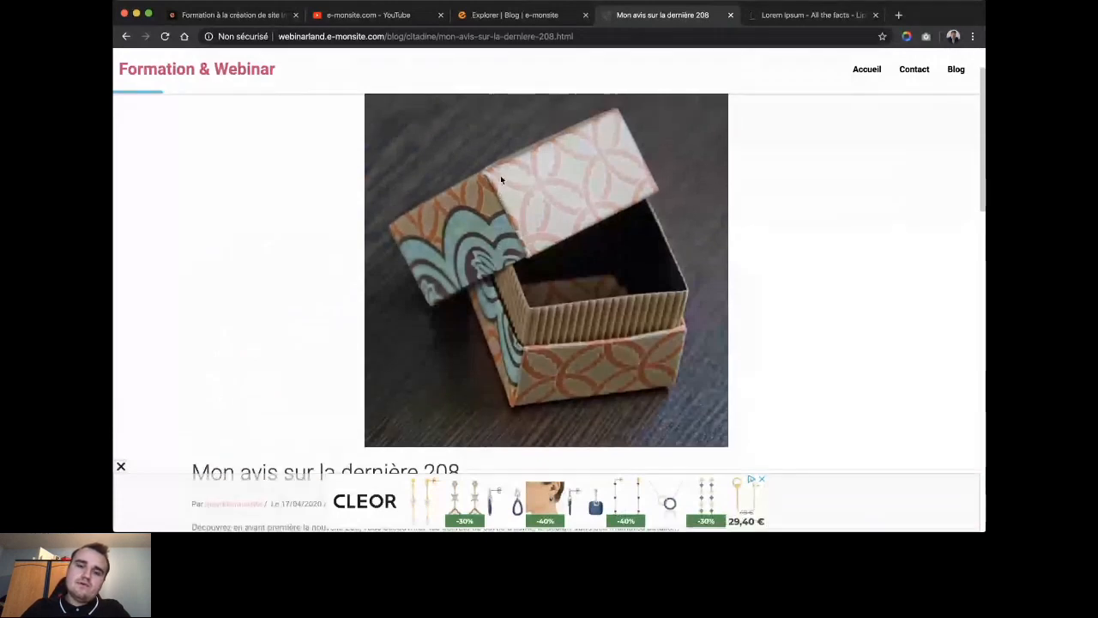
- In the Blog options, disable showing the illustration image on each element's page, save, and reload the public post
{"action": "left_click", "coordinate": [540, 16]}
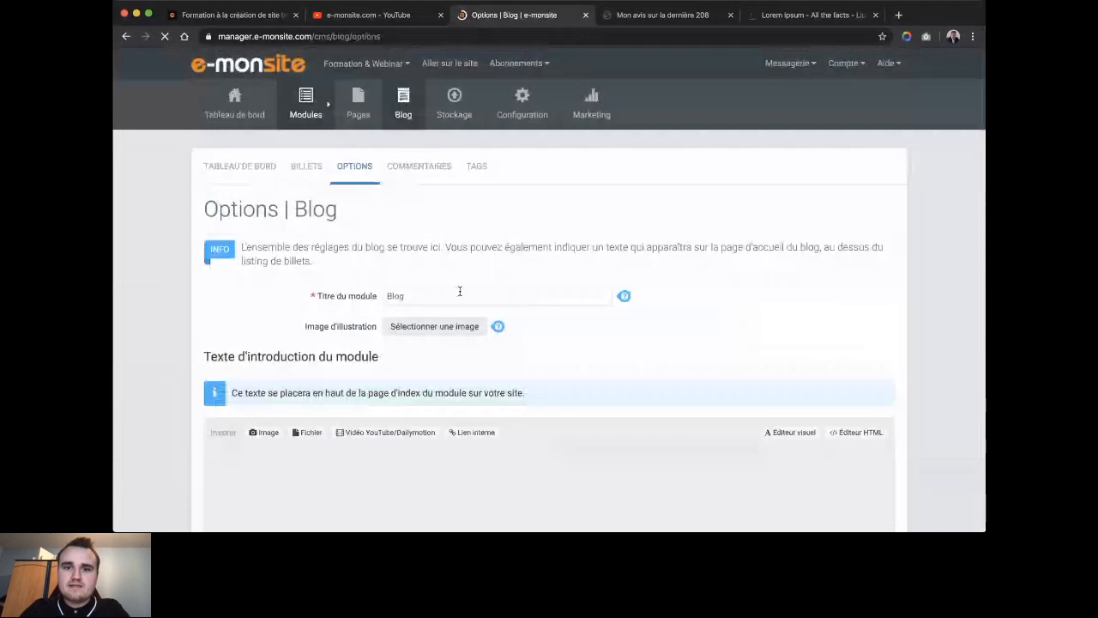
{"action": "scroll", "coordinate": [545, 180], "scroll_direction": "down", "scroll_amount": 8}
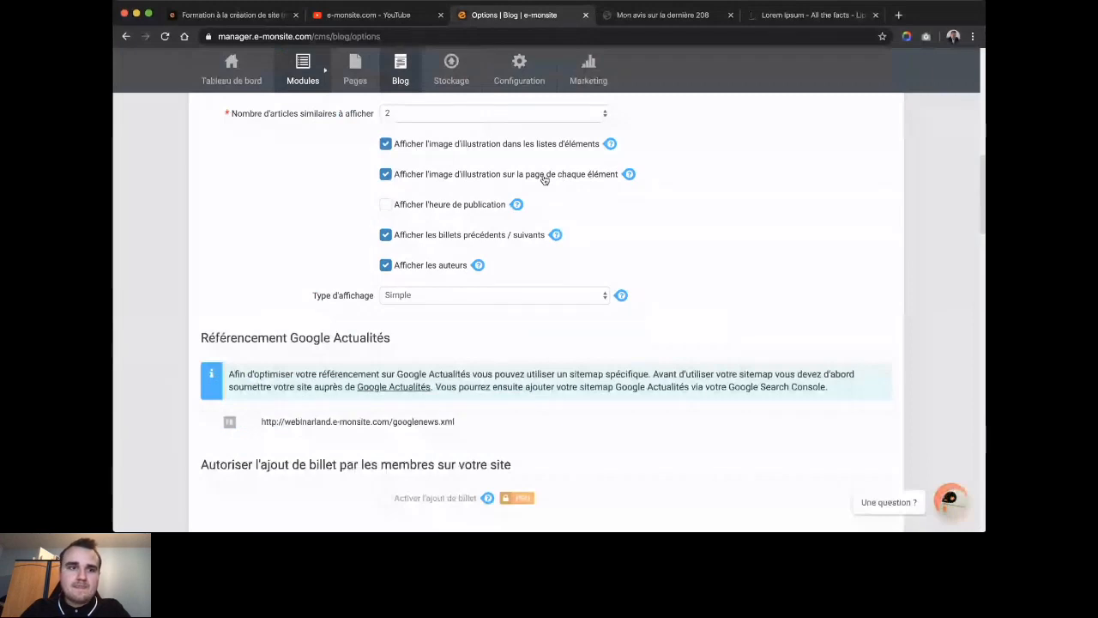
{"action": "key", "text": "ctrl+Tab"}
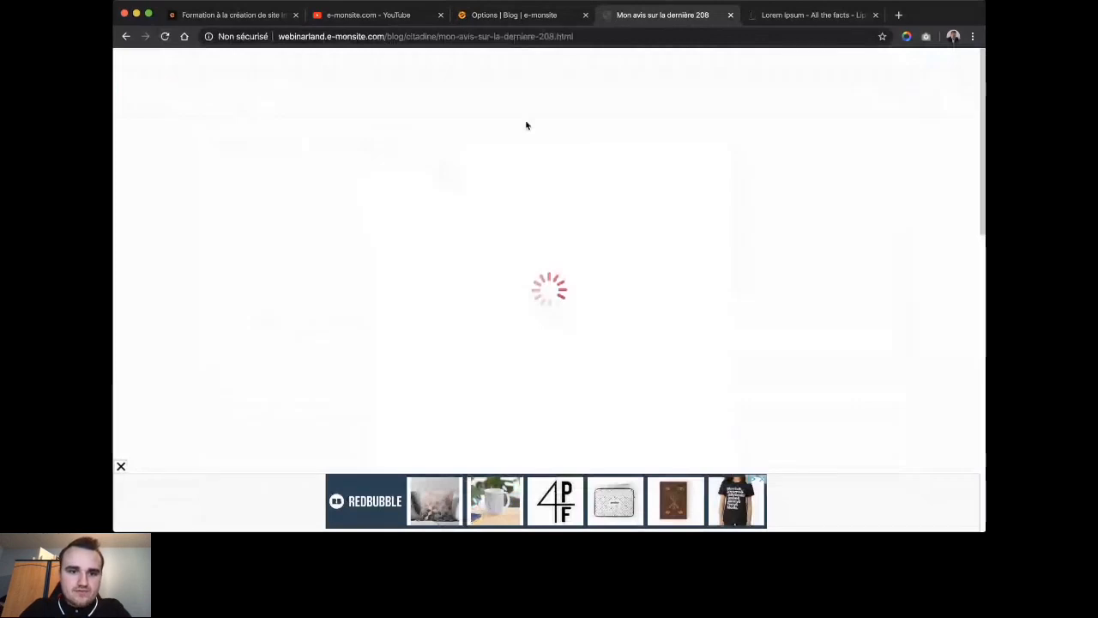
- Open the post "Mon avis sur la dernière 208" for editing and compare its content rows with the published page
{"action": "left_click", "coordinate": [515, 16]}
{"action": "left_click", "coordinate": [306, 168]}
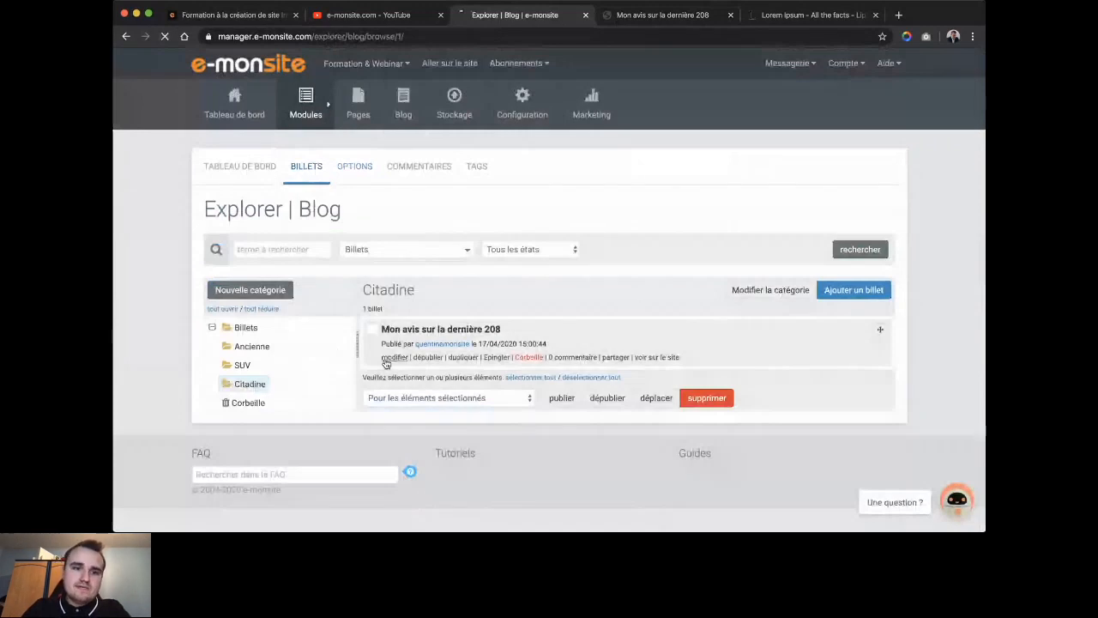
{"action": "left_click", "coordinate": [656, 15]}
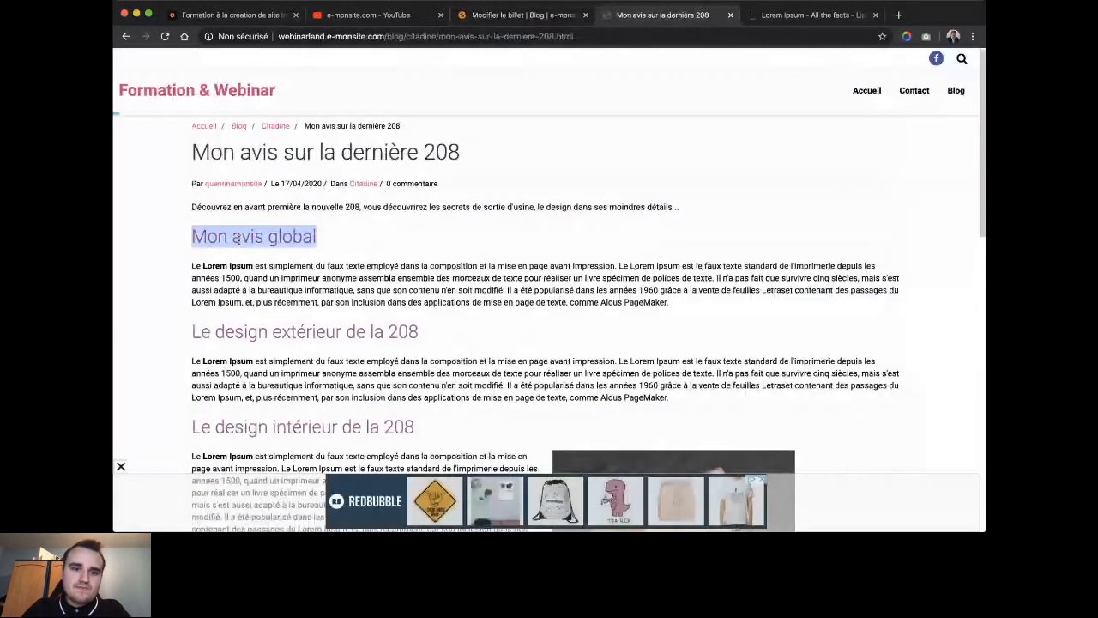
{"action": "left_click", "coordinate": [539, 15]}
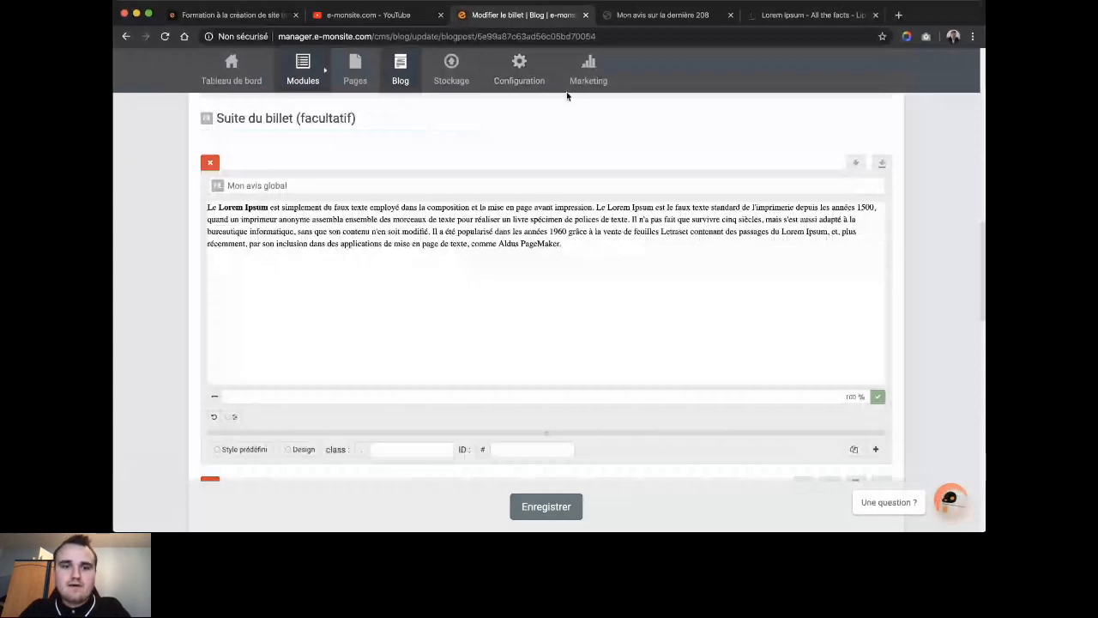
{"action": "scroll", "coordinate": [460, 292], "scroll_direction": "down", "scroll_amount": 3}
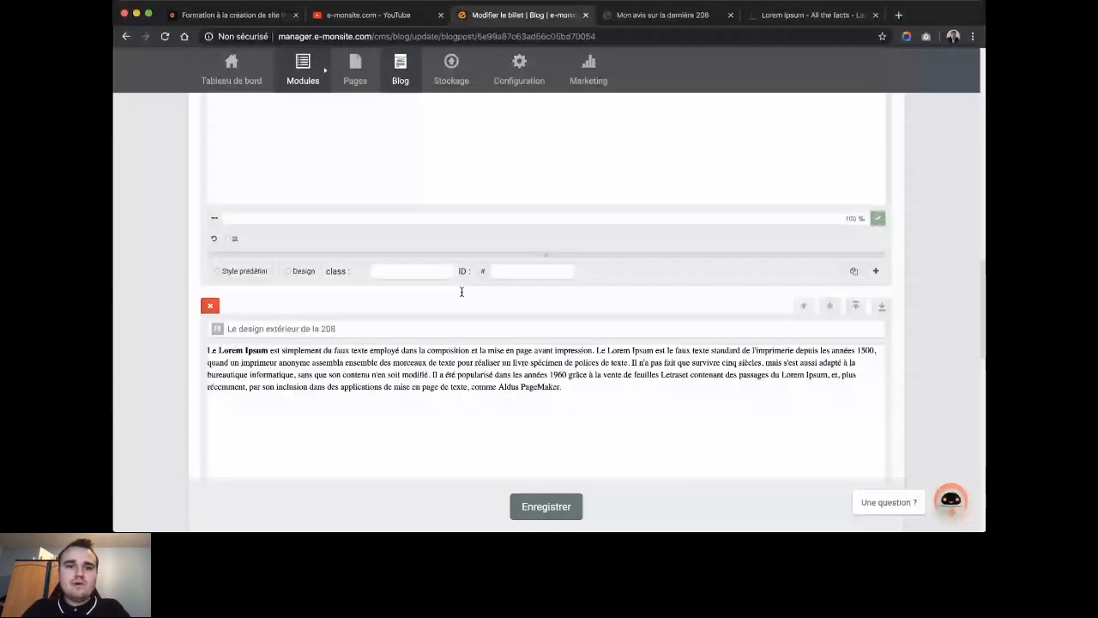
- Examine the published post's two-column row, tags and comment form, follow the 208 tag, and return to the post
{"action": "key", "text": "ctrl+Tab"}
{"action": "scroll", "coordinate": [566, 223], "scroll_direction": "down", "scroll_amount": 1}
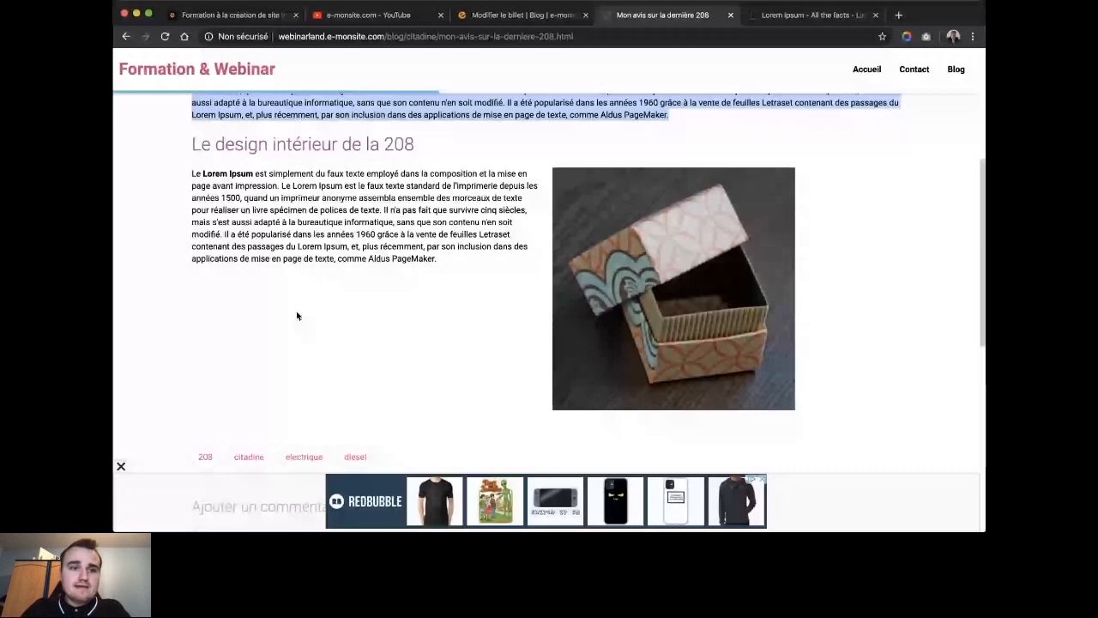
{"action": "scroll", "coordinate": [297, 316], "scroll_direction": "down", "scroll_amount": 5}
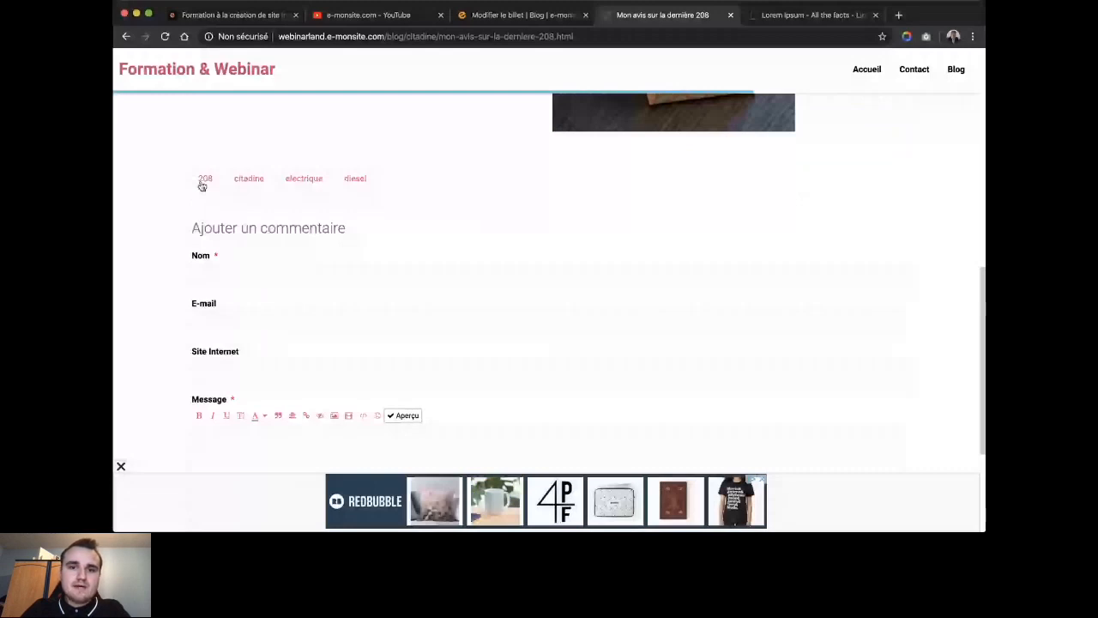
{"action": "left_click", "coordinate": [203, 181]}
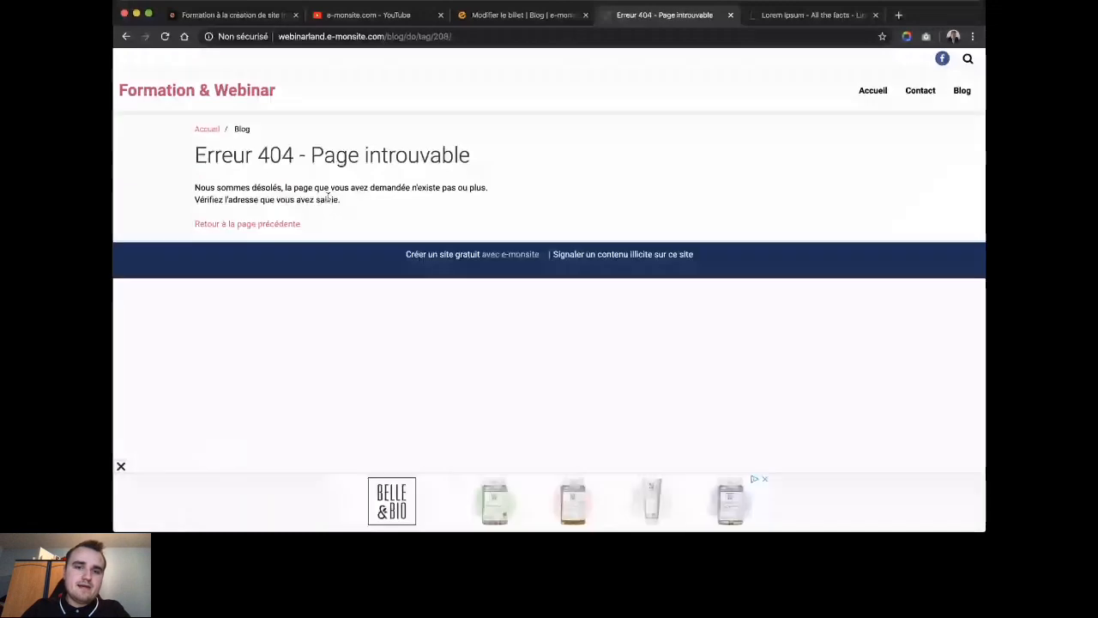
{"action": "key", "text": "super+bracketleft"}
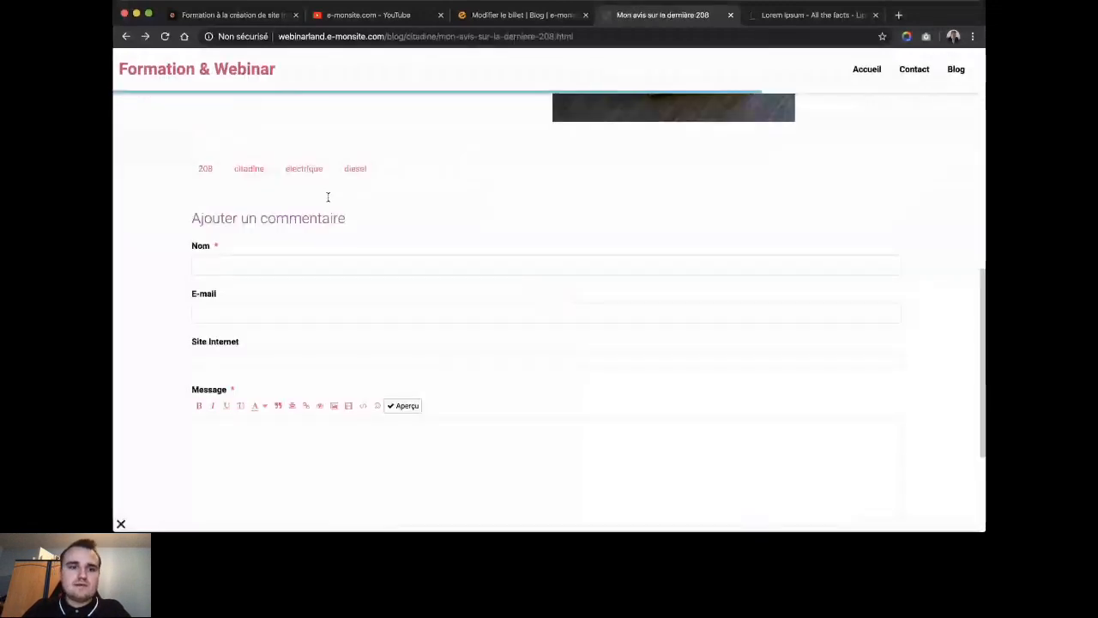
{"action": "scroll", "coordinate": [212, 362], "scroll_direction": "up", "scroll_amount": 3}
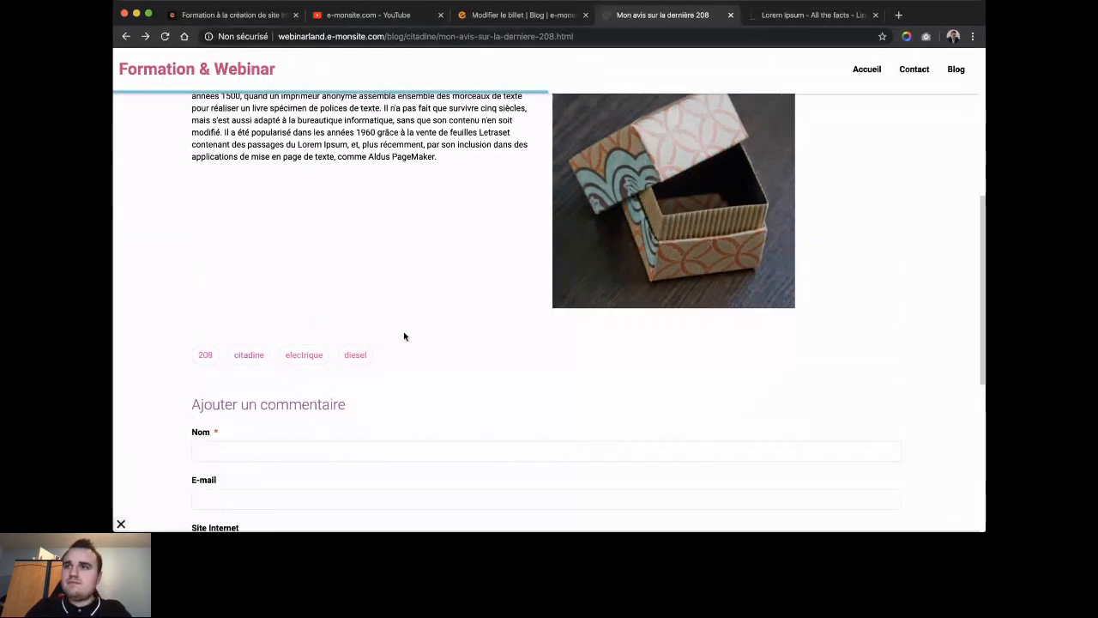
- Examine the comment form under the published post, from the name, e-mail and website fields to the message editor and anti-spam check
{"action": "scroll", "coordinate": [404, 336], "scroll_direction": "down", "scroll_amount": 4}
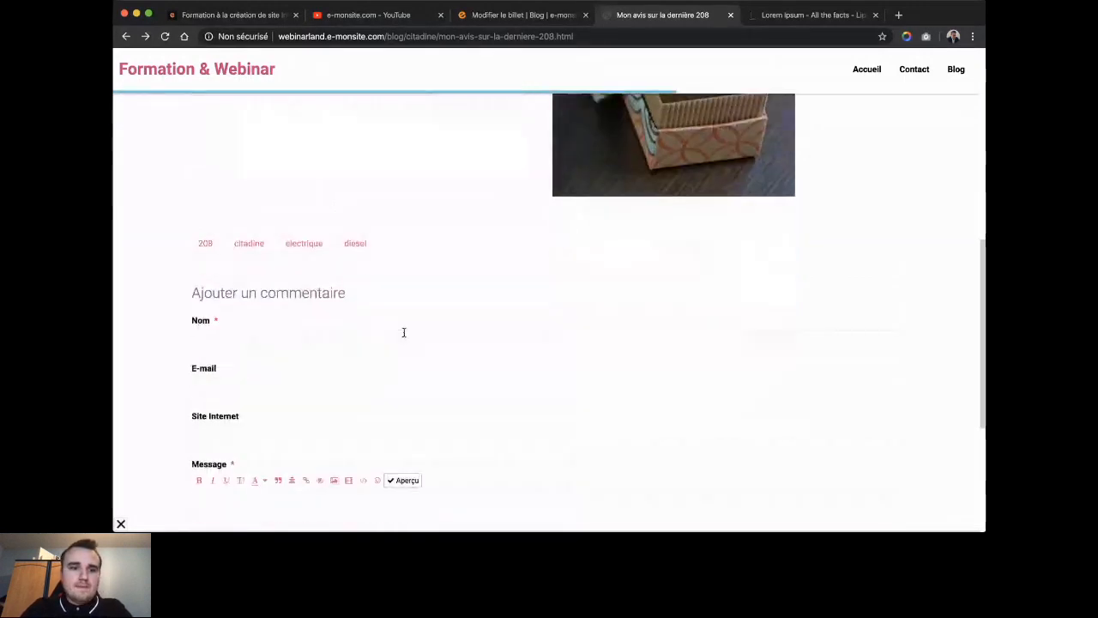
{"action": "scroll", "coordinate": [454, 297], "scroll_direction": "down", "scroll_amount": 4}
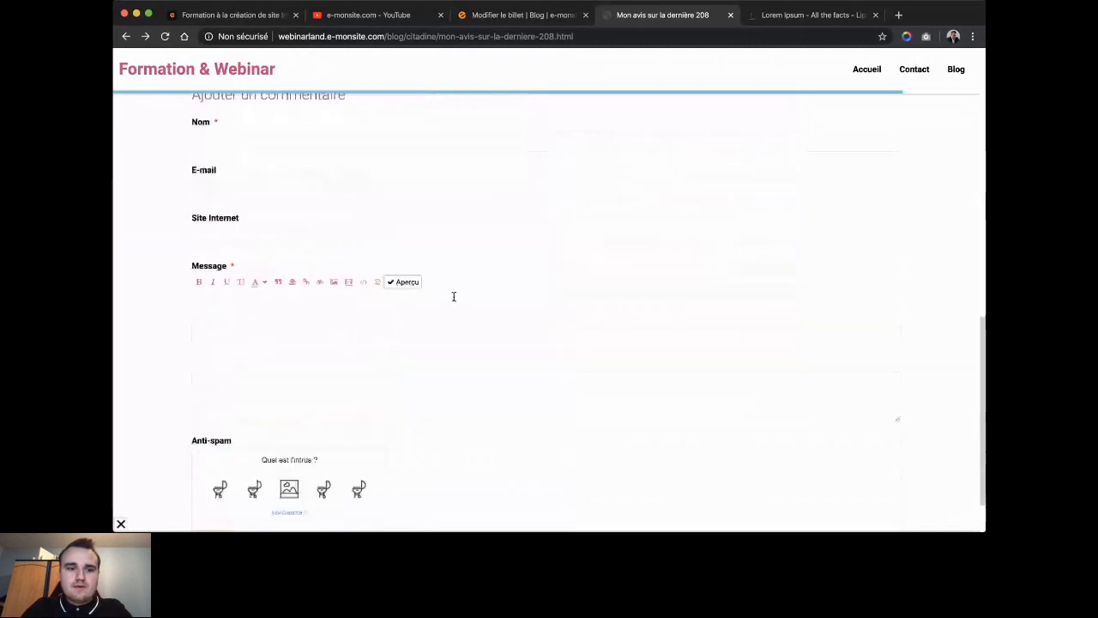
{"action": "scroll", "coordinate": [454, 297], "scroll_direction": "up", "scroll_amount": 3}
{"action": "scroll", "coordinate": [453, 296], "scroll_direction": "down", "scroll_amount": 3}
{"action": "scroll", "coordinate": [453, 297], "scroll_direction": "up", "scroll_amount": 1}
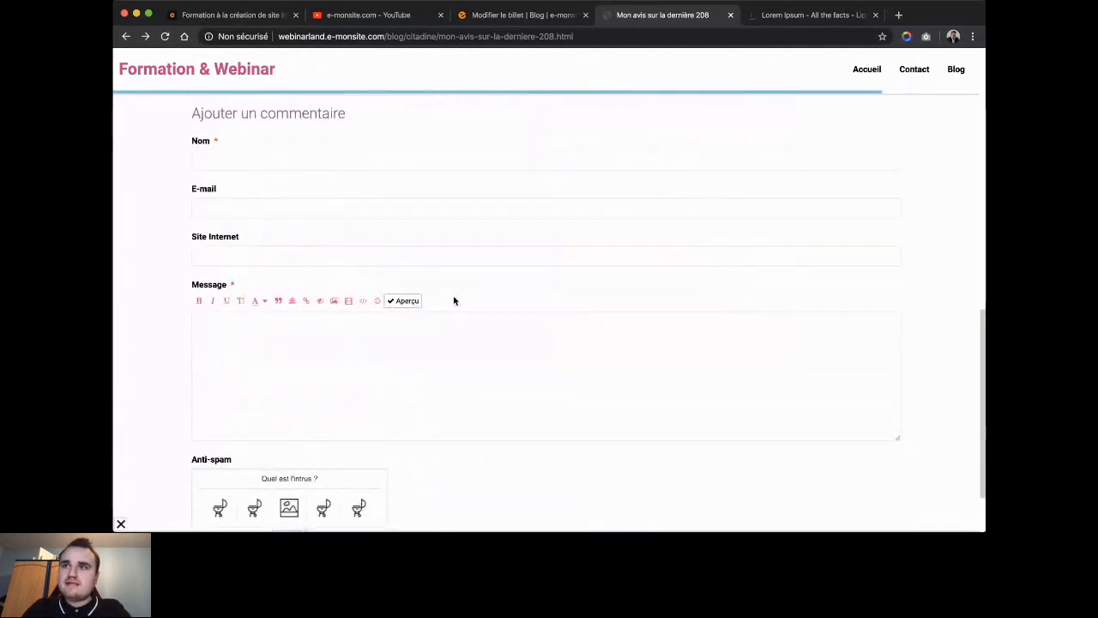
{"action": "scroll", "coordinate": [454, 300], "scroll_direction": "down", "scroll_amount": 3}
{"action": "scroll", "coordinate": [454, 300], "scroll_direction": "up", "scroll_amount": 3}
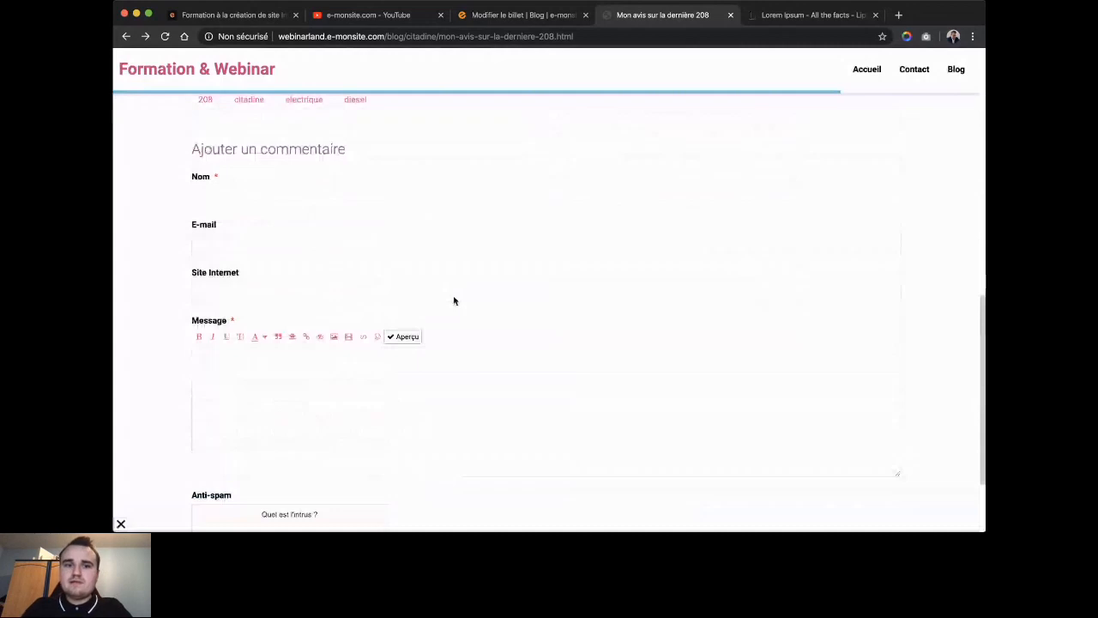
- Return to the site manager and open the home page for editing from the list of pages
{"action": "left_click", "coordinate": [523, 14]}
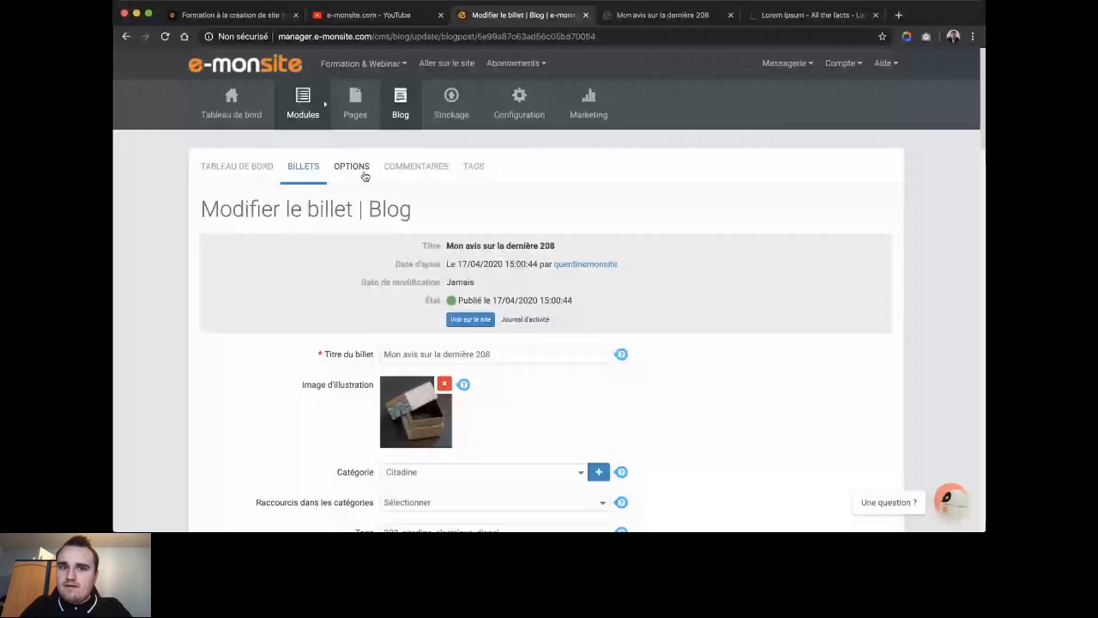
{"action": "mouse_move", "coordinate": [361, 109]}
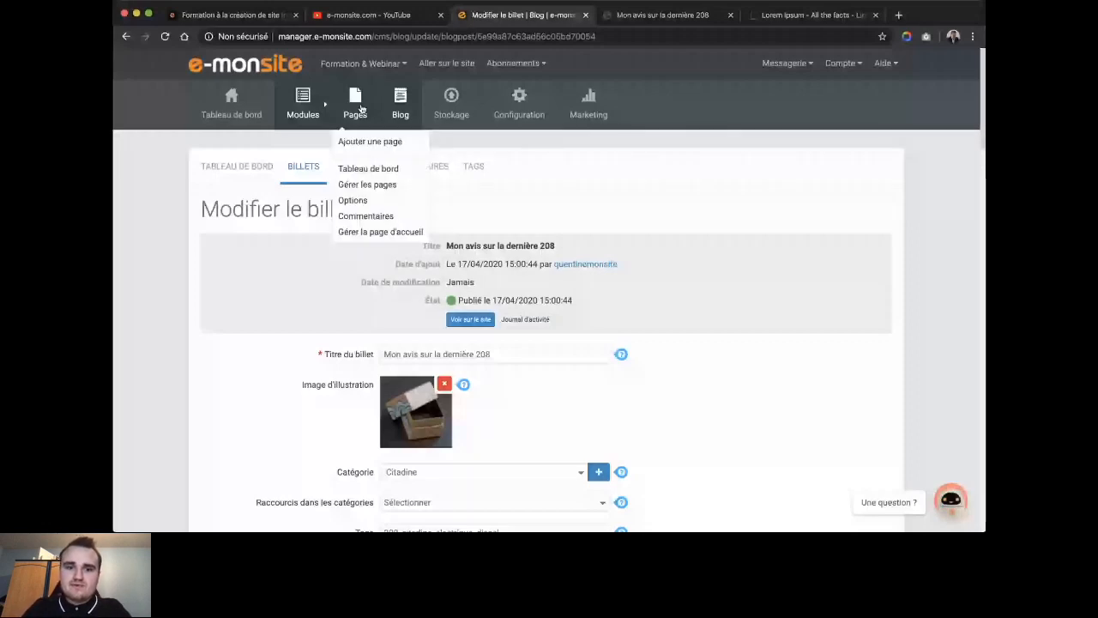
{"action": "left_click", "coordinate": [367, 185]}
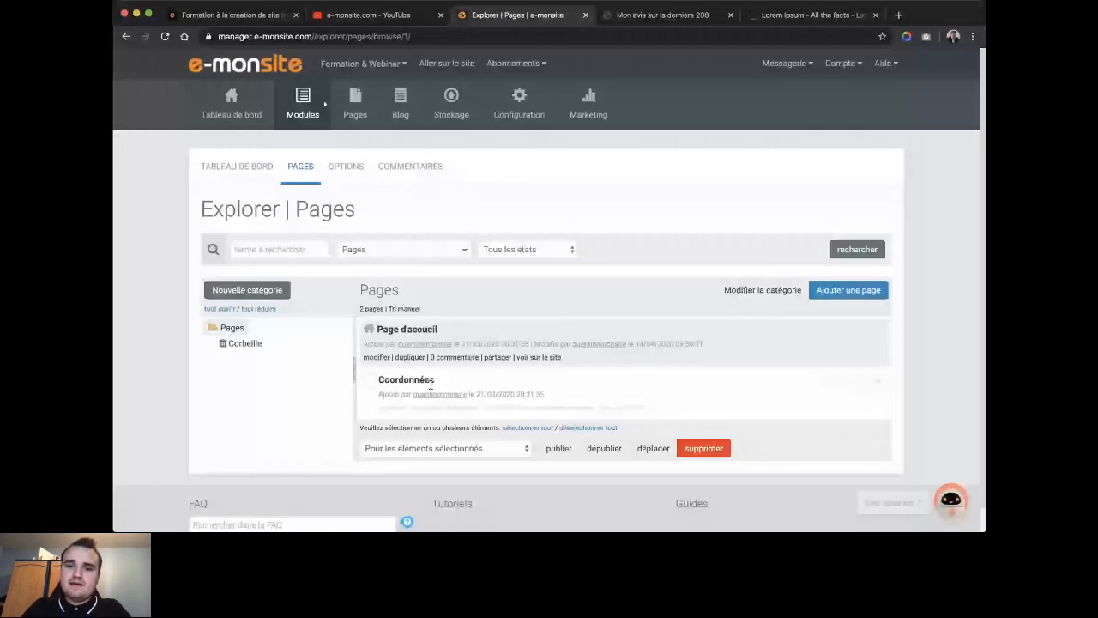
{"action": "left_click", "coordinate": [429, 381]}
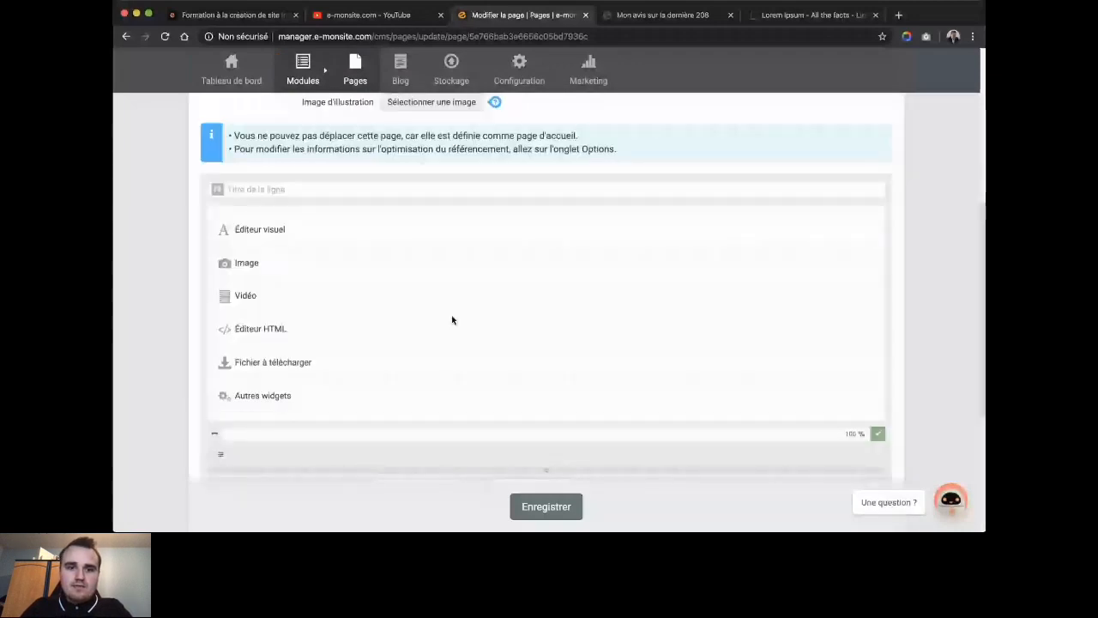
- Insert an "Autres widgets" block in the home page's empty row and filter the available widgets to Blog
{"action": "left_click", "coordinate": [412, 332]}
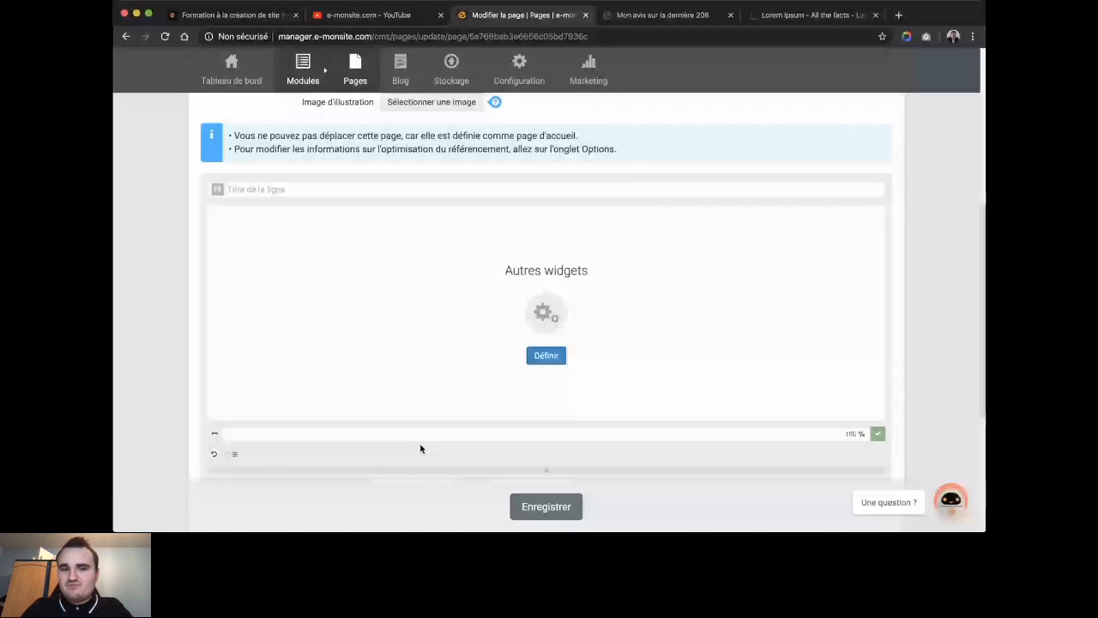
{"action": "left_click", "coordinate": [546, 355]}
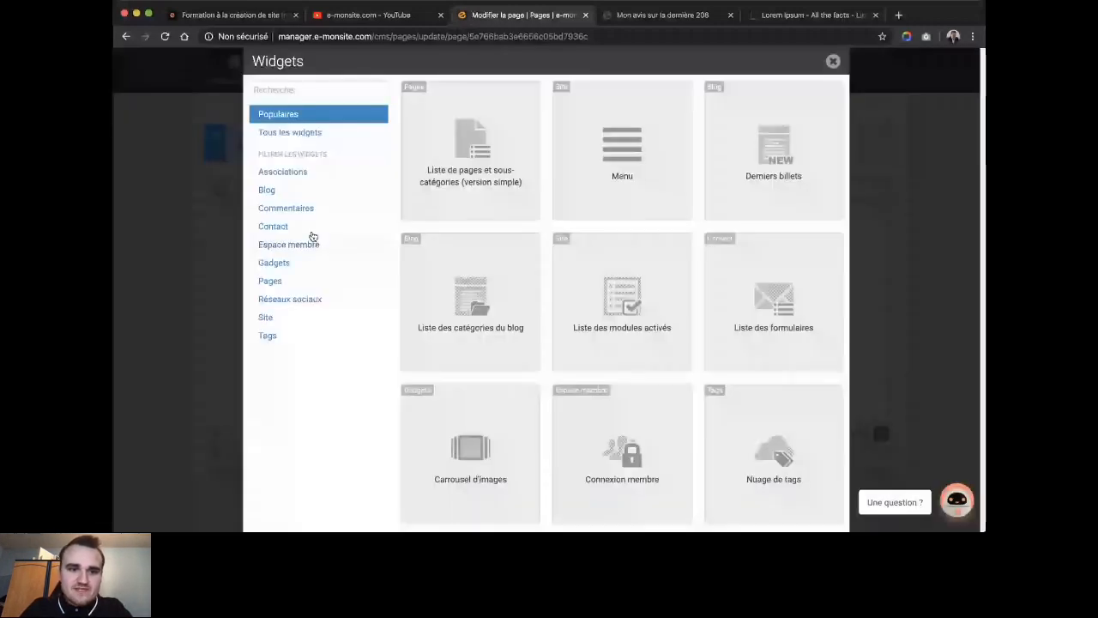
{"action": "left_click", "coordinate": [273, 195]}
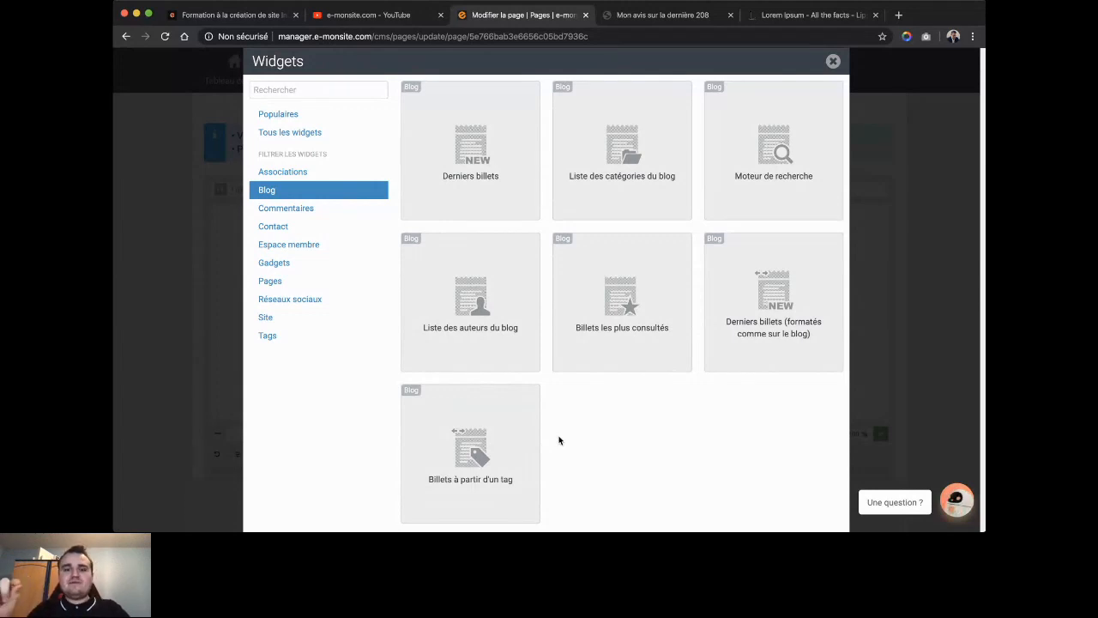
- Try to set up the "Billets à partir d'un tag" widget for tag 208 with 3 posts to display
{"action": "mouse_move", "coordinate": [473, 455]}
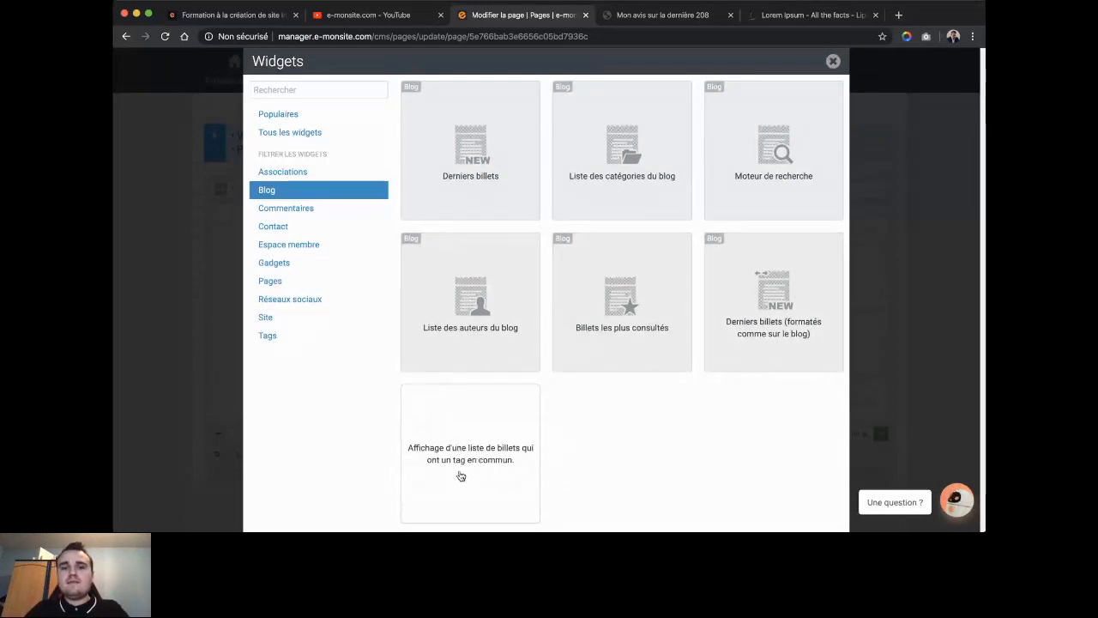
{"action": "left_click", "coordinate": [471, 458]}
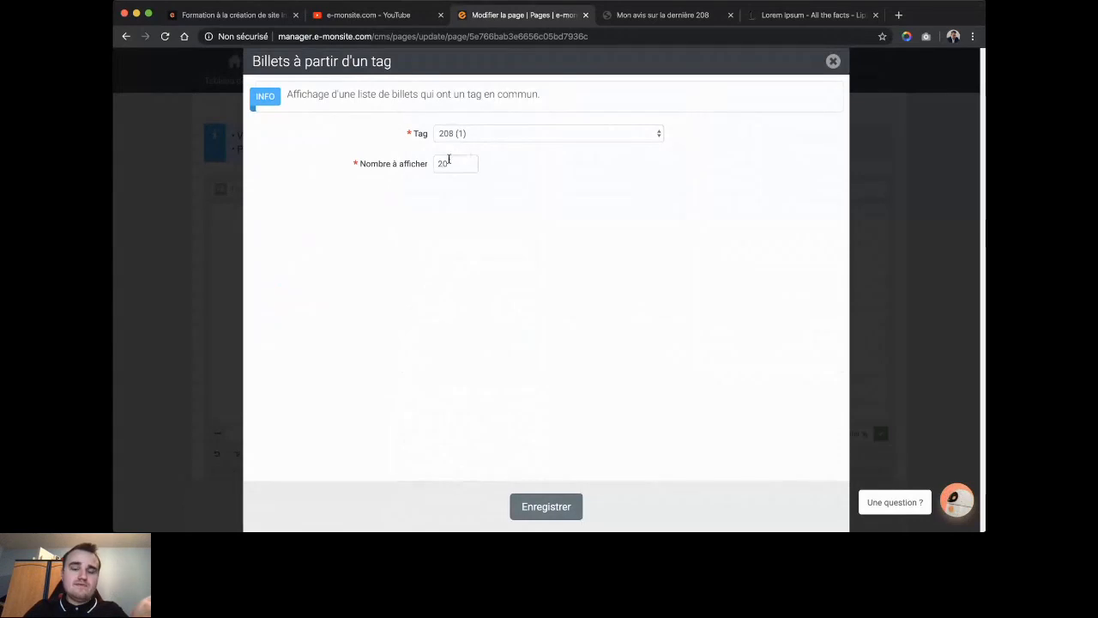
{"action": "double_click", "coordinate": [456, 163]}
{"action": "type", "text": "3"}
{"action": "left_click", "coordinate": [571, 229]}
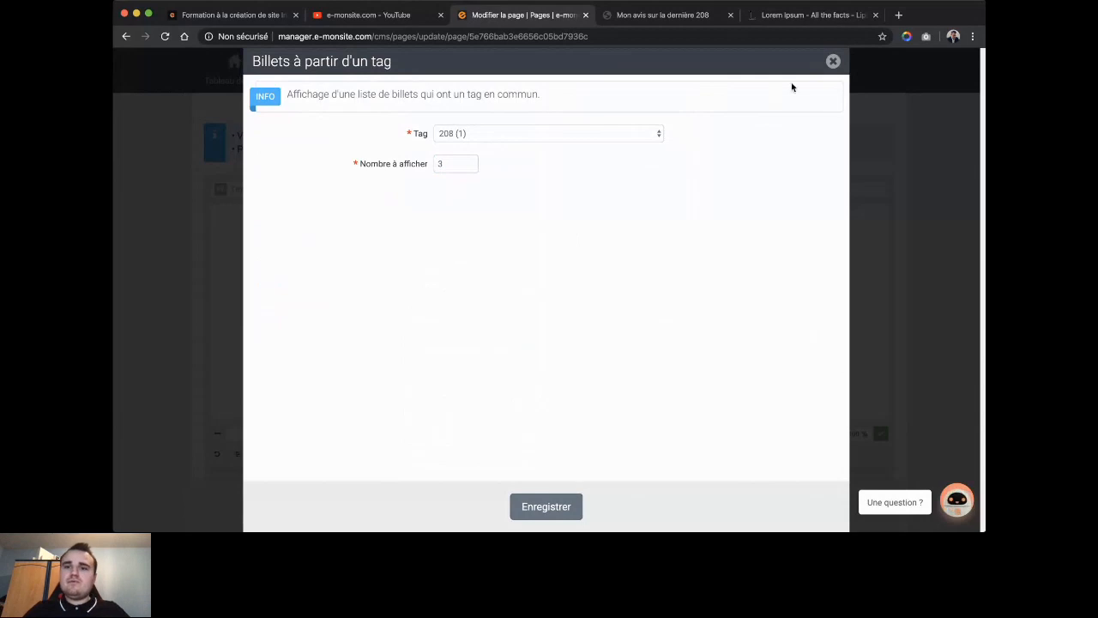
{"action": "left_click", "coordinate": [832, 64]}
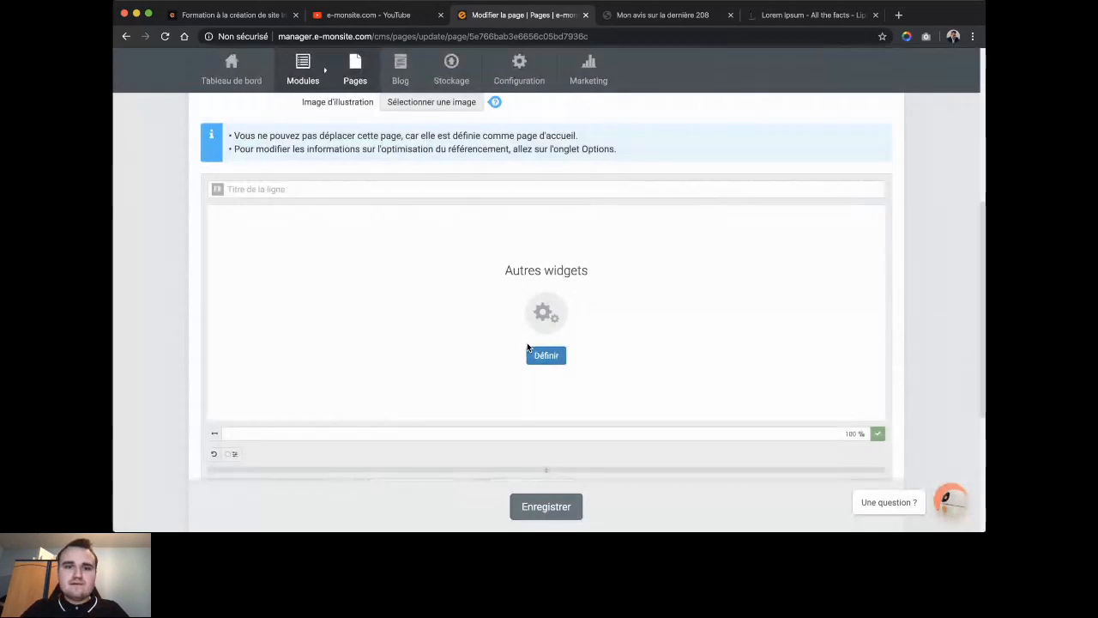
- Bring up the public home page for comparison and reset the widget column in the home page editor
{"action": "scroll", "coordinate": [527, 346], "scroll_direction": "up", "scroll_amount": 5}
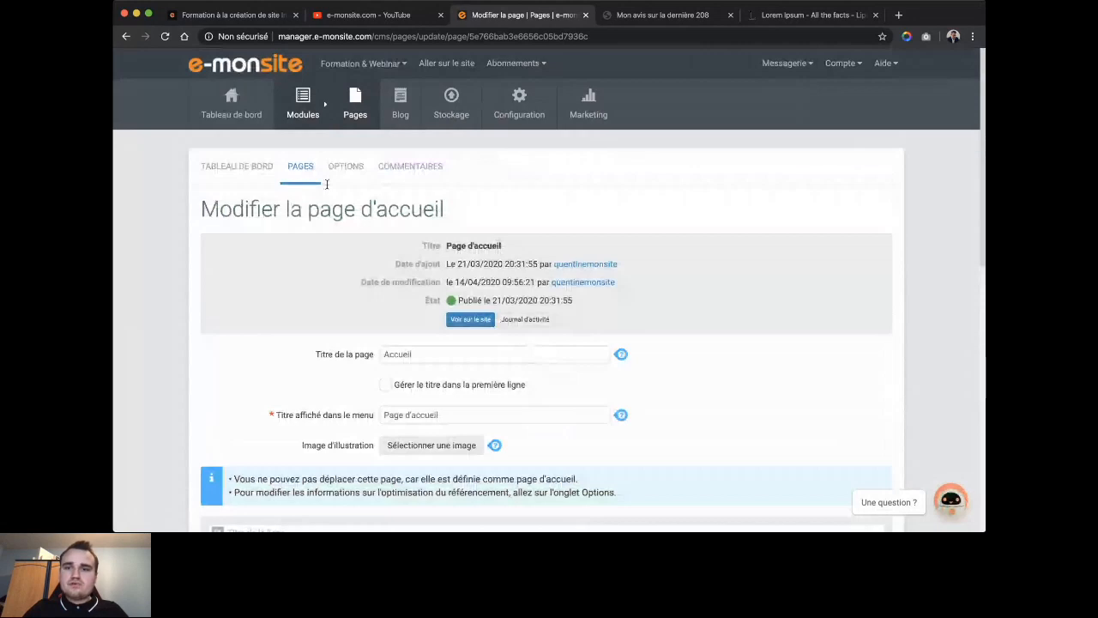
{"action": "left_click", "coordinate": [658, 31]}
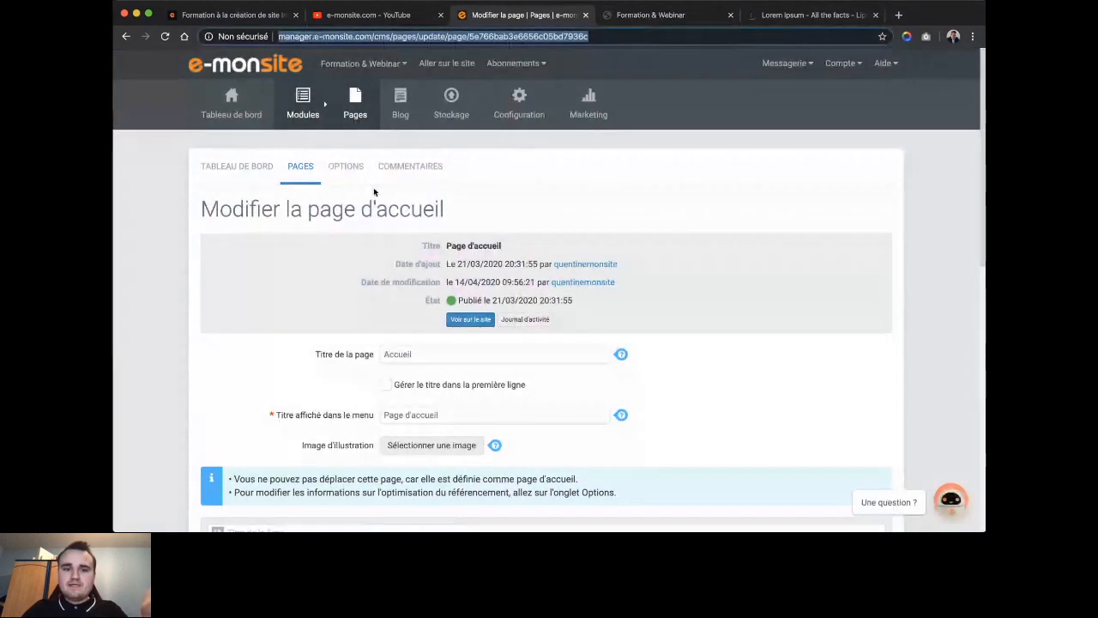
{"action": "scroll", "coordinate": [390, 358], "scroll_direction": "down", "scroll_amount": 8}
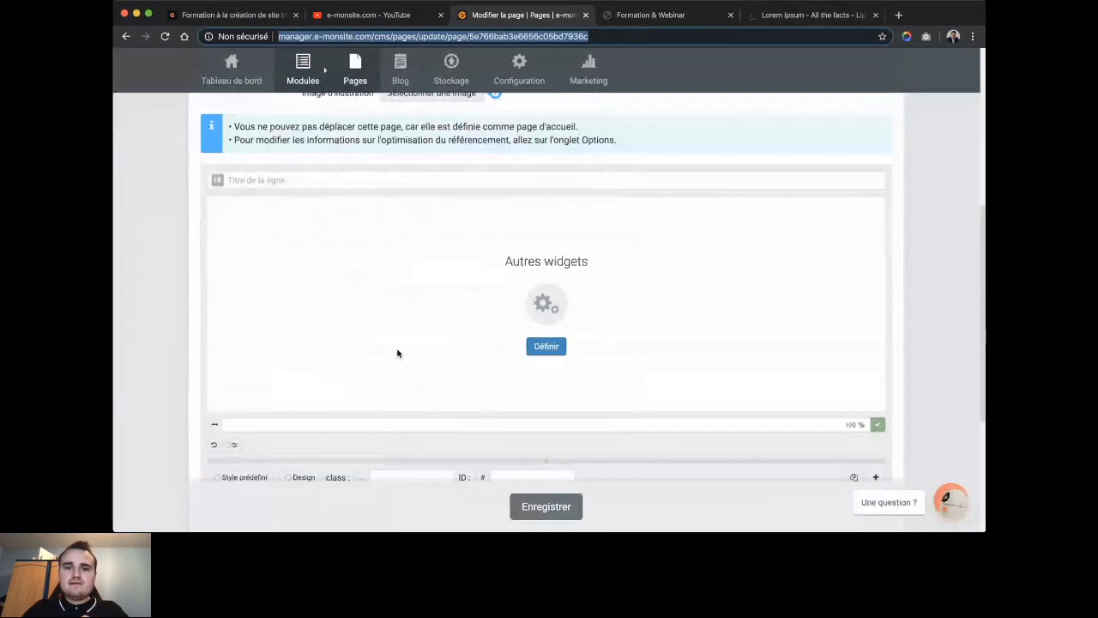
{"action": "scroll", "coordinate": [398, 353], "scroll_direction": "down", "scroll_amount": 2}
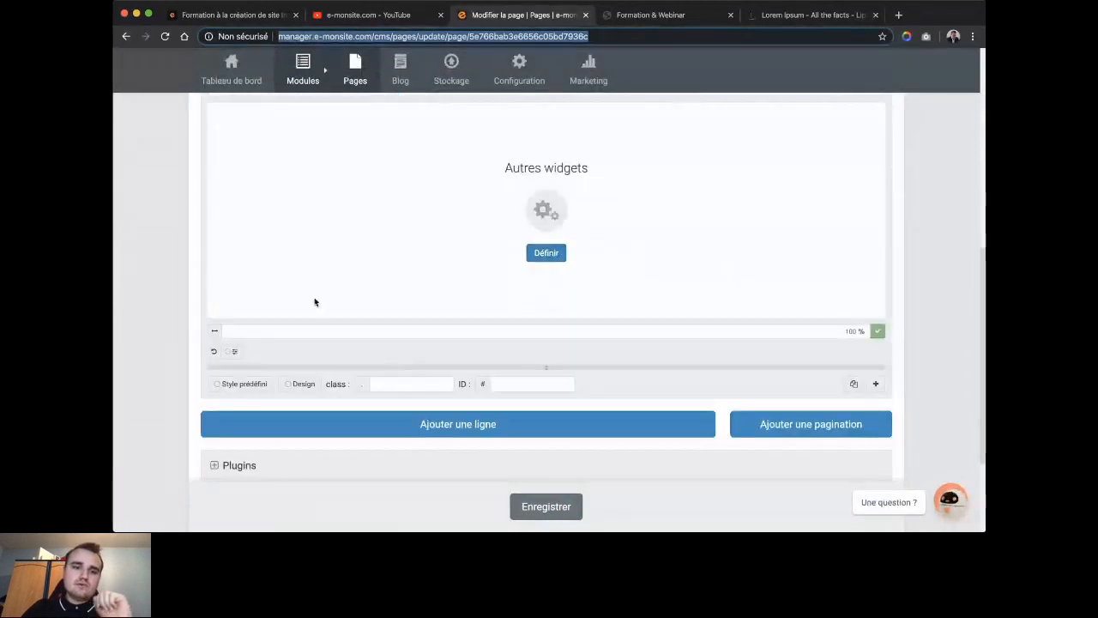
{"action": "left_click", "coordinate": [215, 350]}
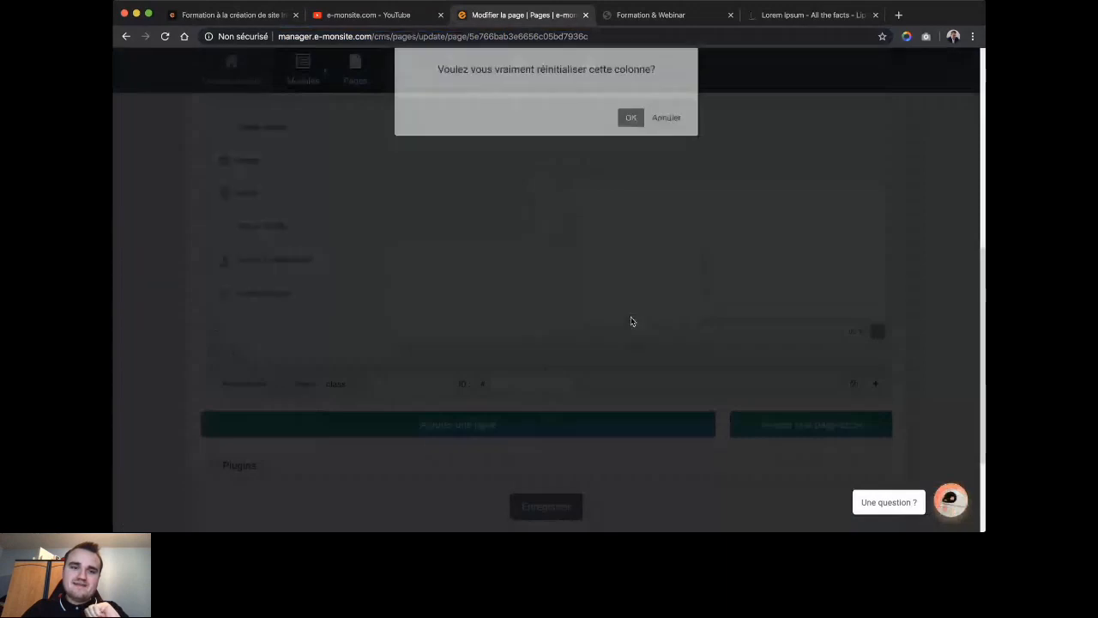
{"action": "left_click", "coordinate": [631, 117]}
- Add the "Derniers billets" blog widget to the home page, showing 3 posts from the Citadine category, and save the widget and page
{"action": "left_click", "coordinate": [268, 345]}
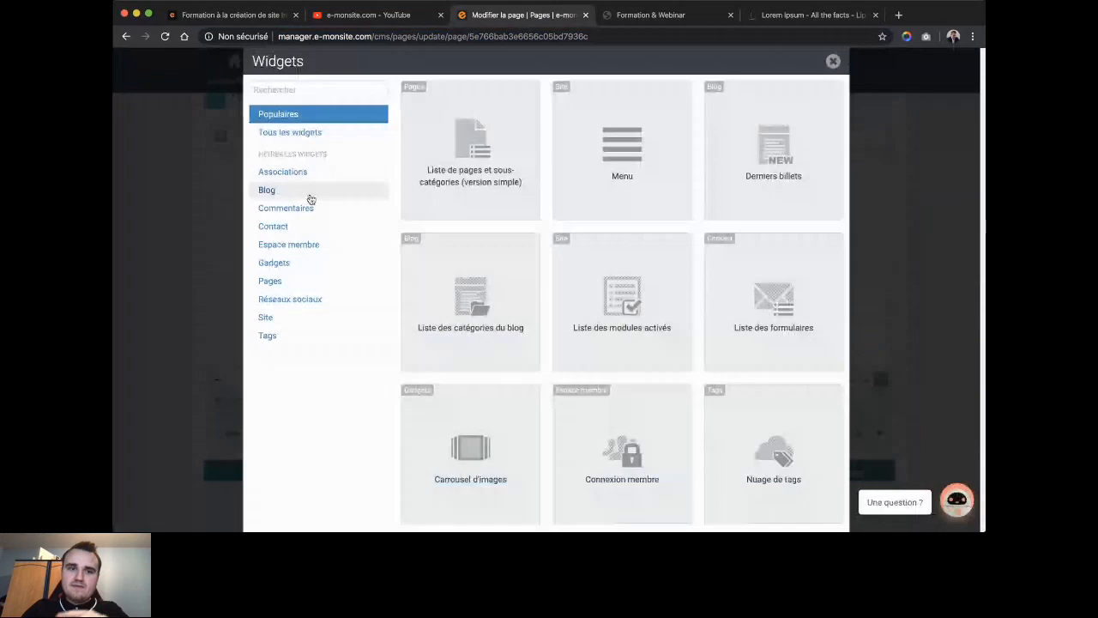
{"action": "left_click", "coordinate": [310, 196]}
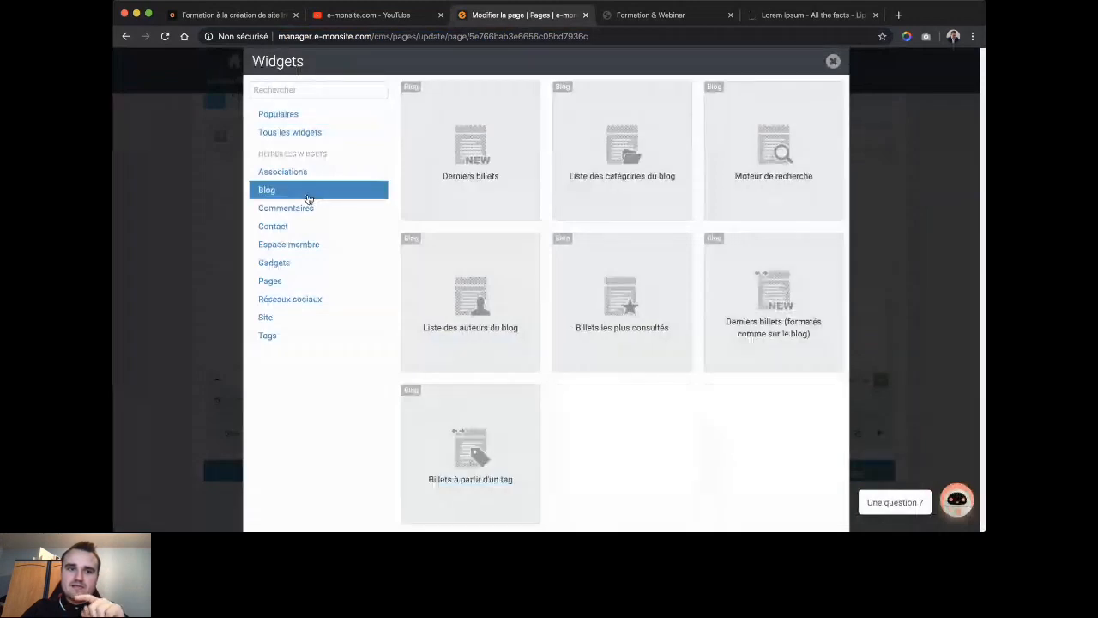
{"action": "left_click", "coordinate": [495, 185]}
{"action": "double_click", "coordinate": [454, 136]}
{"action": "type", "text": "3"}
{"action": "left_click", "coordinate": [526, 204]}
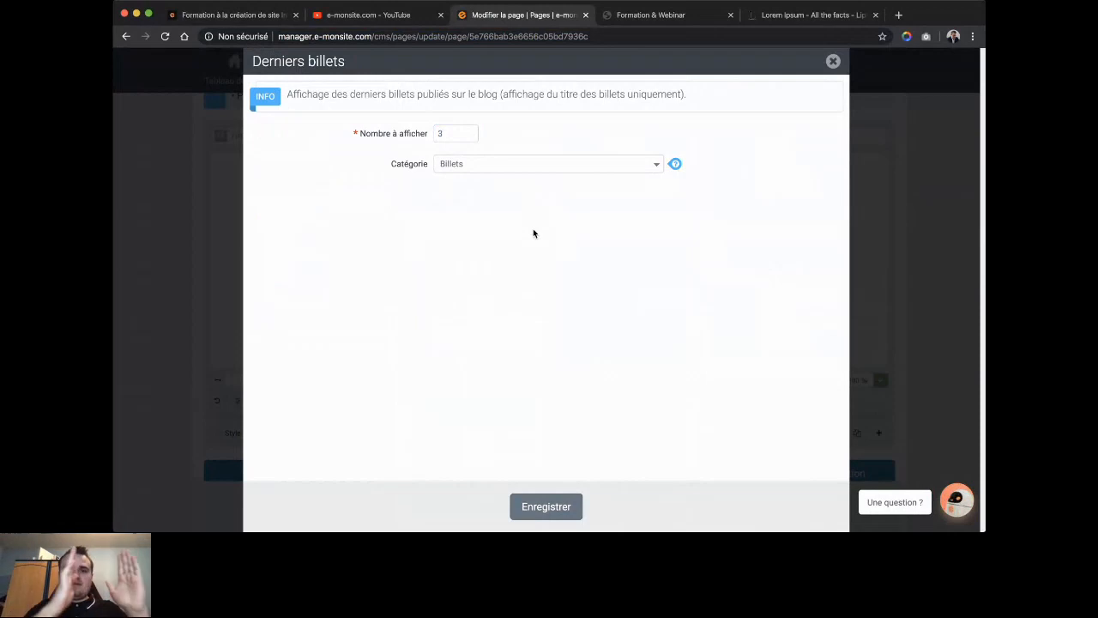
{"action": "left_click", "coordinate": [498, 171]}
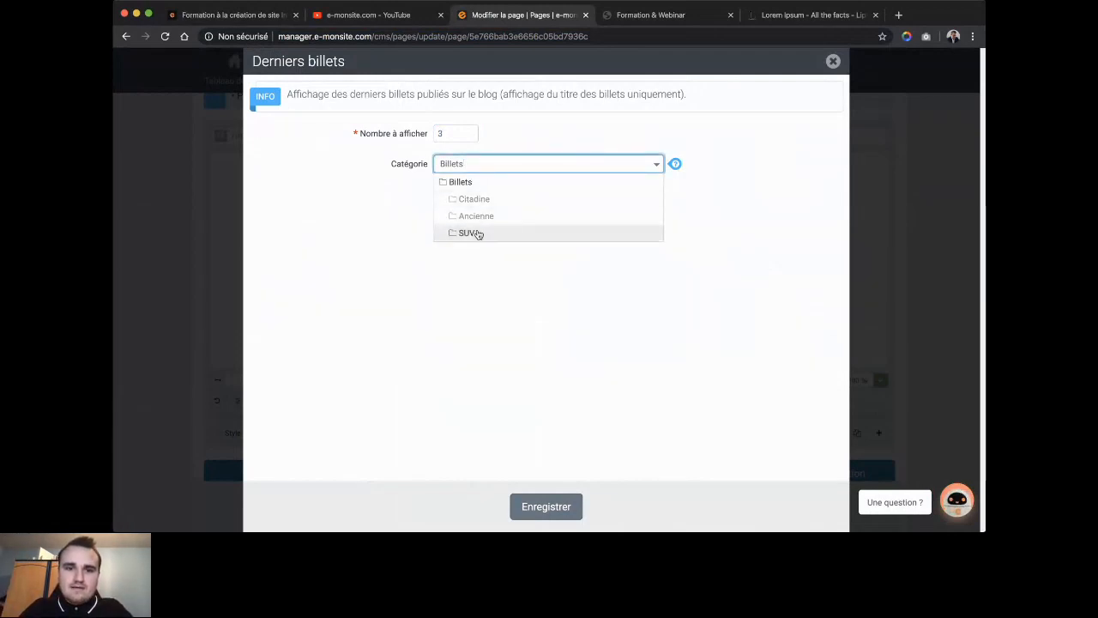
{"action": "left_click", "coordinate": [491, 199]}
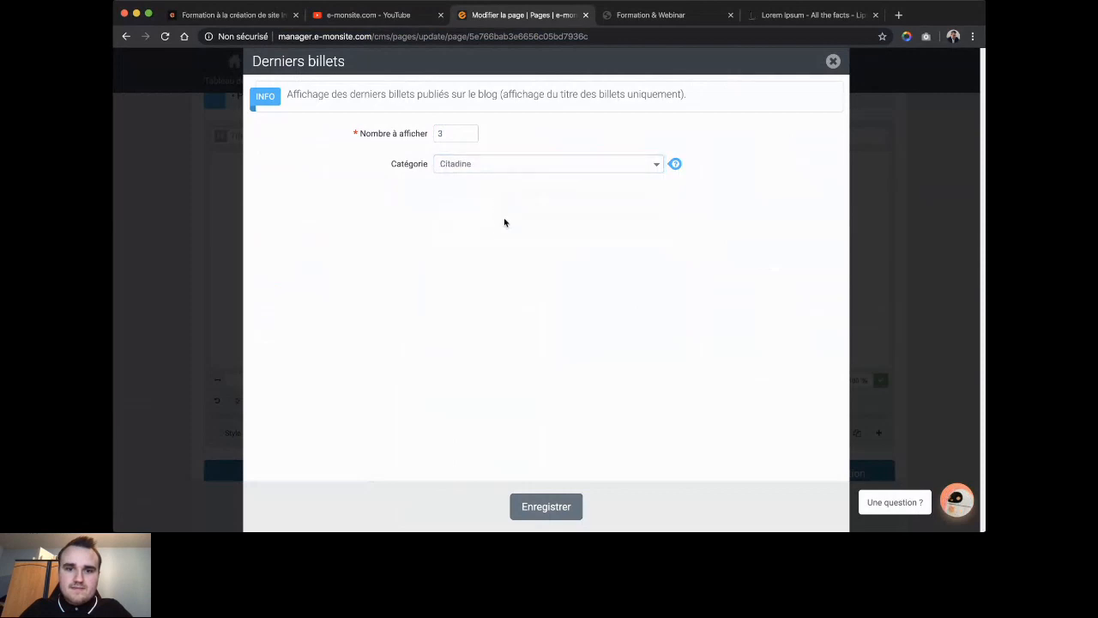
{"action": "left_click", "coordinate": [506, 169]}
{"action": "left_click", "coordinate": [506, 421]}
{"action": "left_click", "coordinate": [528, 504]}
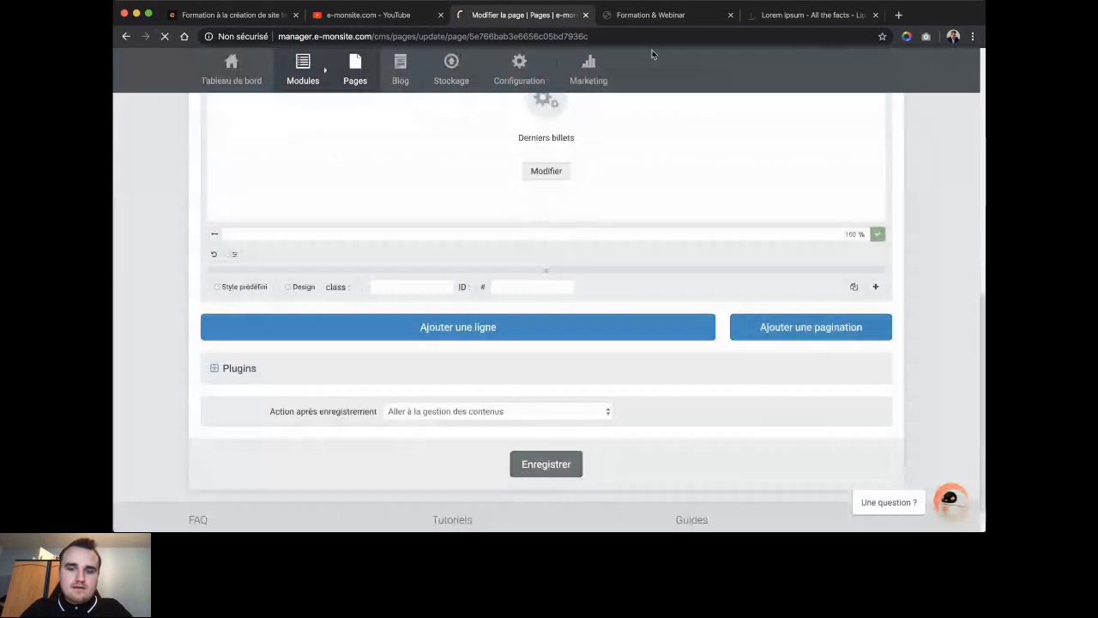
- Check the post list on the public home page and review the "Derniers billets" widget settings in the editor
{"action": "left_click", "coordinate": [651, 15]}
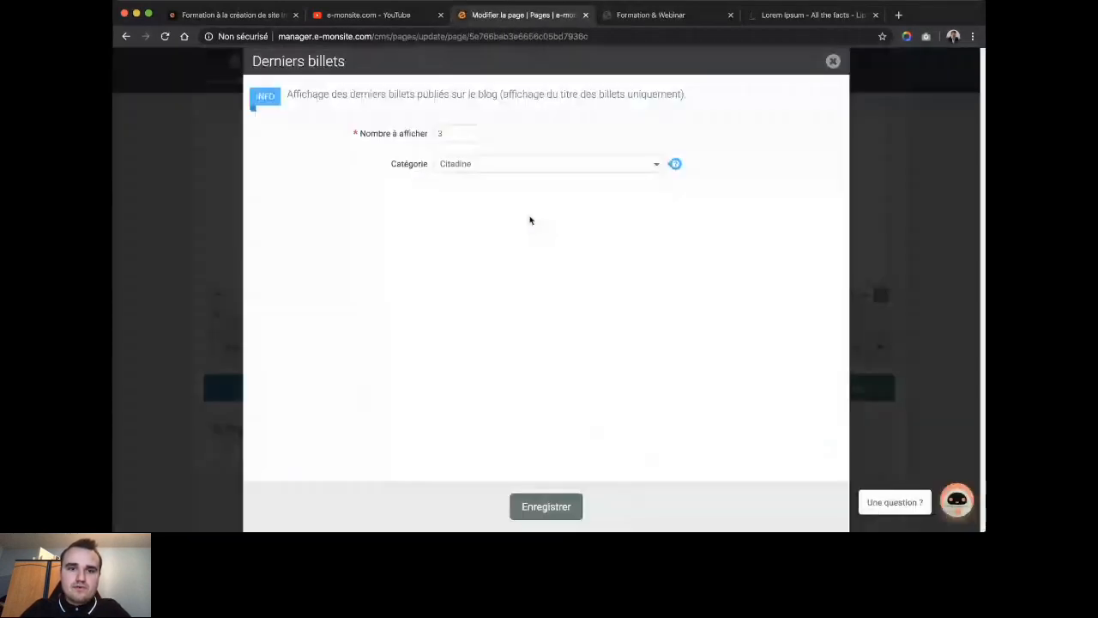
{"action": "left_click", "coordinate": [832, 63]}
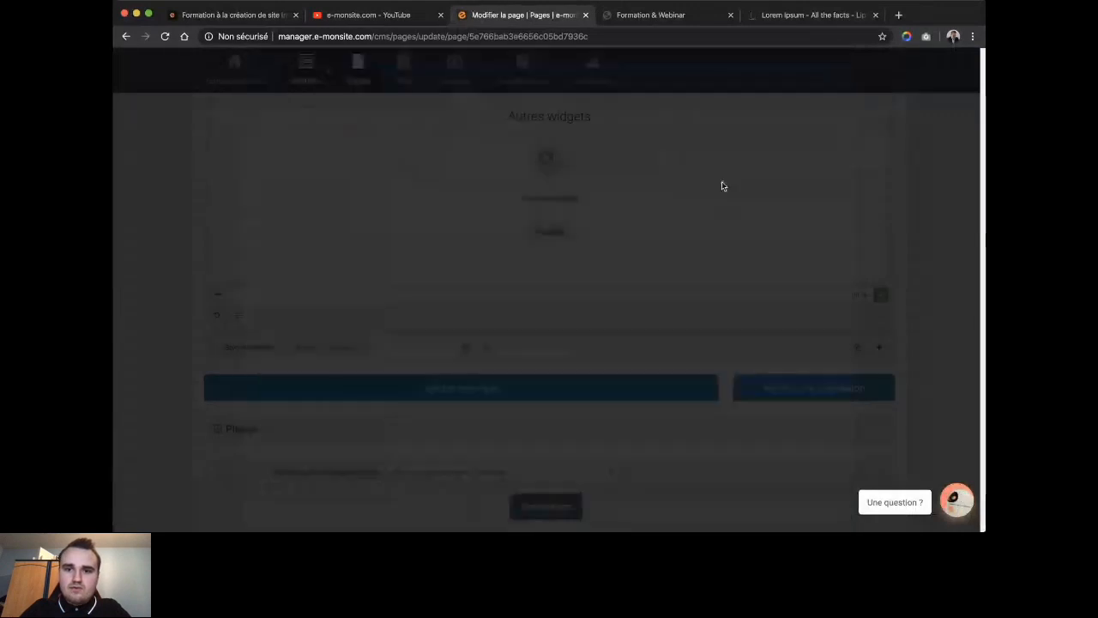
{"action": "scroll", "coordinate": [585, 287], "scroll_direction": "up", "scroll_amount": 3}
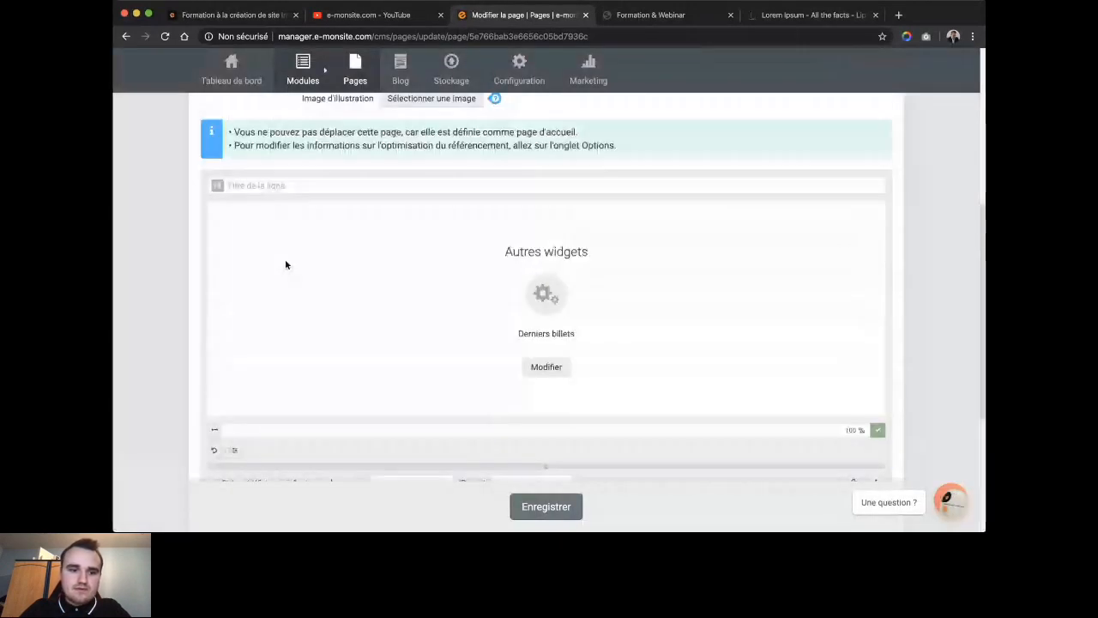
- Reset the home page's "Derniers billets" column, insert an "Autres widgets" block and review the available Blog widgets
{"action": "left_click", "coordinate": [214, 450]}
{"action": "left_click", "coordinate": [630, 320]}
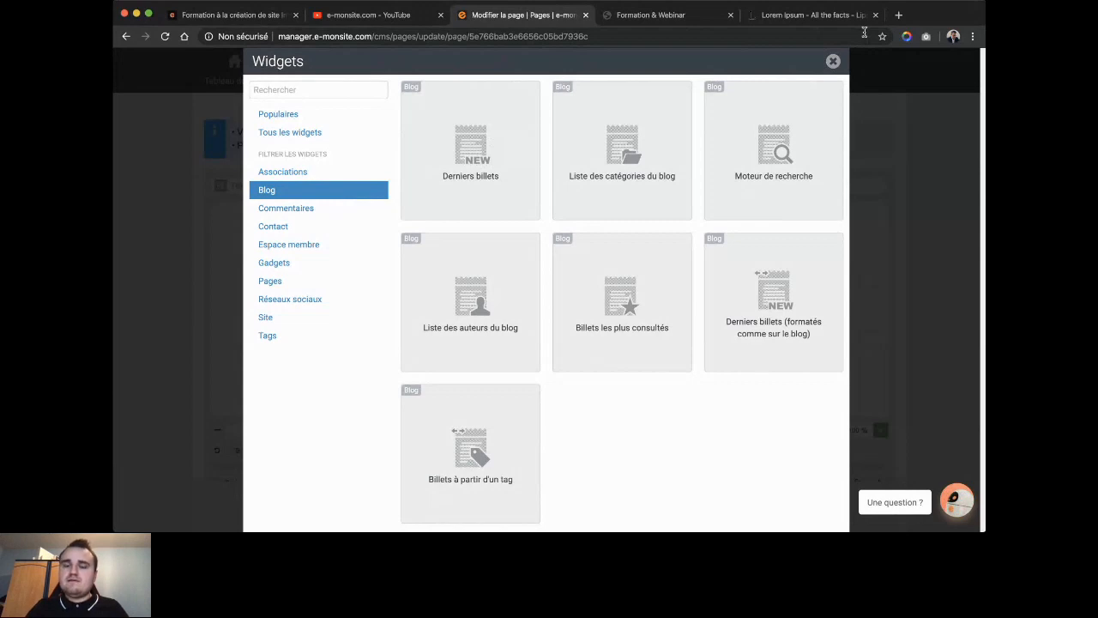
{"action": "left_click", "coordinate": [833, 61]}
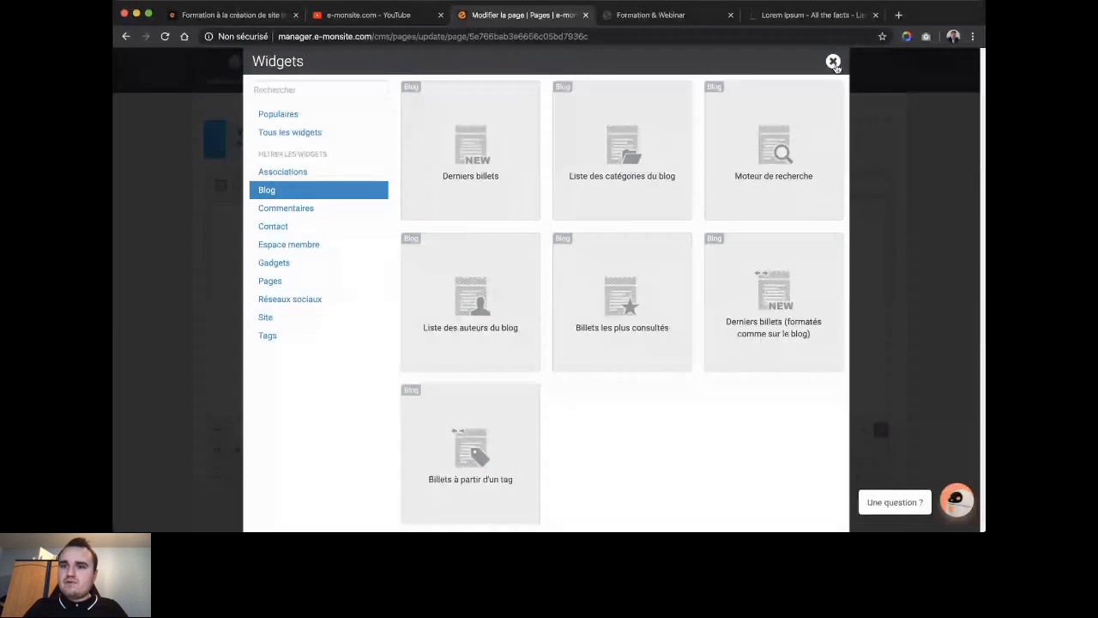
{"action": "left_click", "coordinate": [832, 63]}
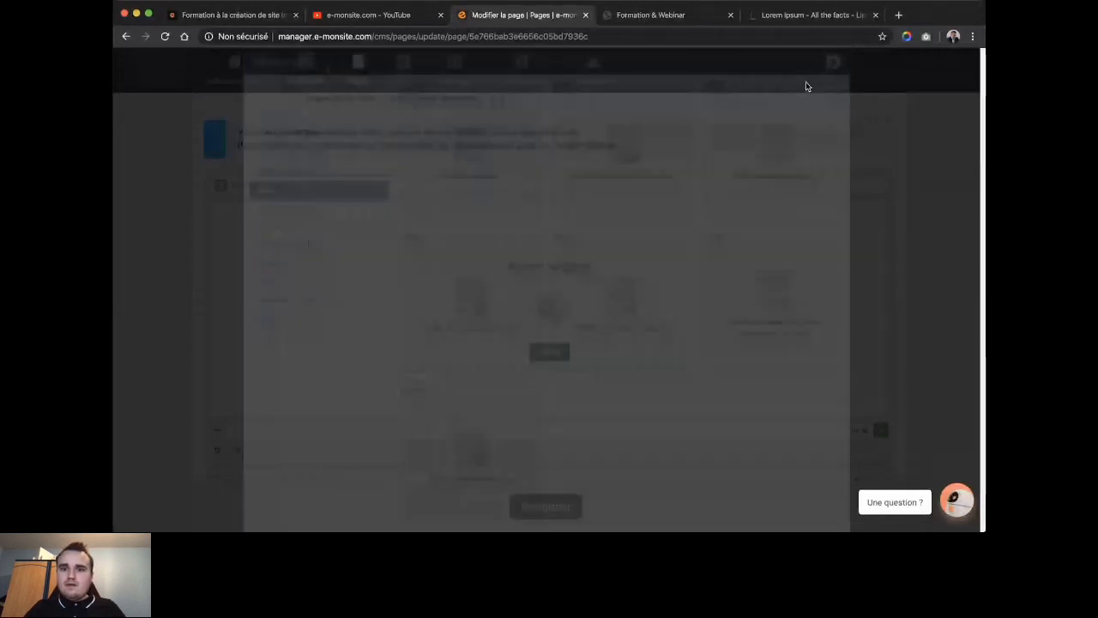
- View the public home page and open the site's Blog page to check the published post listing
{"action": "scroll", "coordinate": [642, 191], "scroll_direction": "up", "scroll_amount": 1}
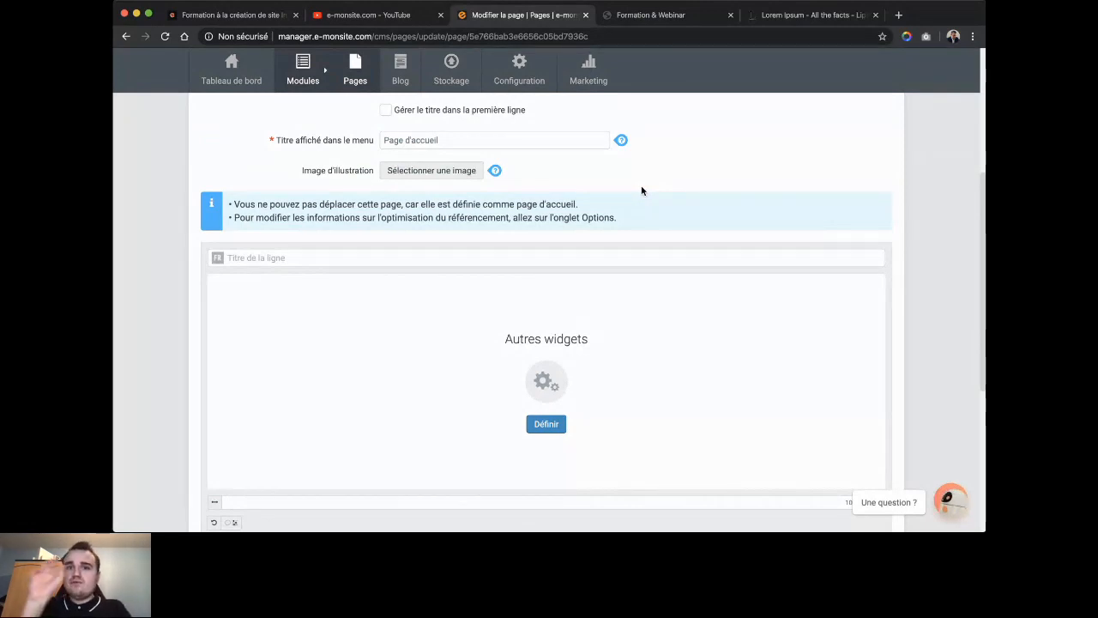
{"action": "left_click", "coordinate": [634, 15]}
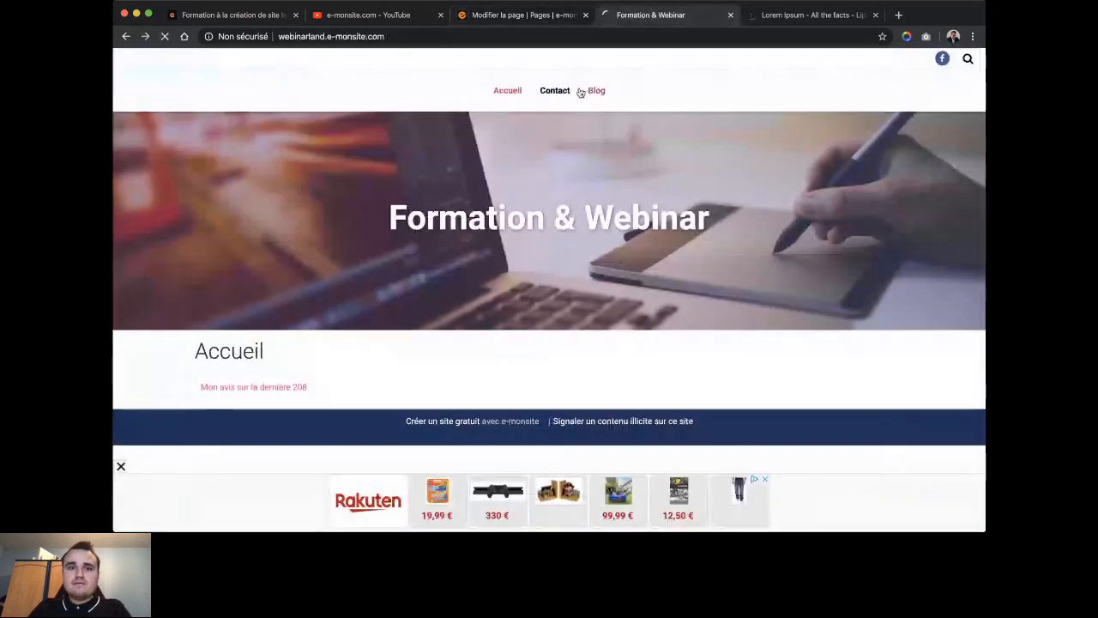
{"action": "left_click", "coordinate": [581, 91]}
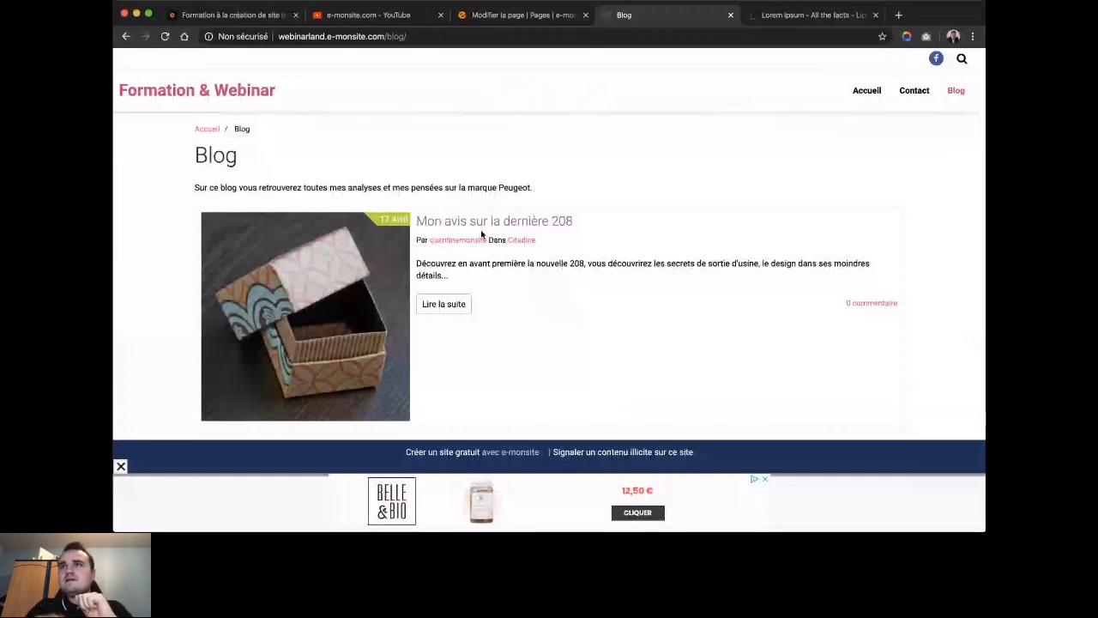
- Open the full 208 post from the public Blog page, then return to the site's home page
{"action": "left_click", "coordinate": [485, 223]}
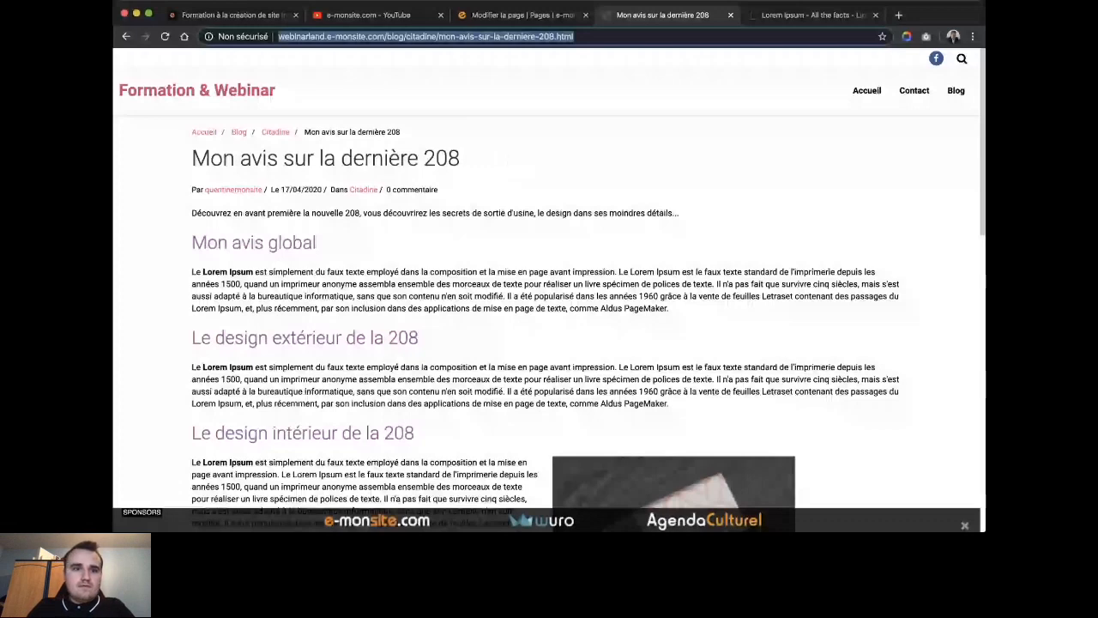
{"action": "left_click", "coordinate": [191, 90]}
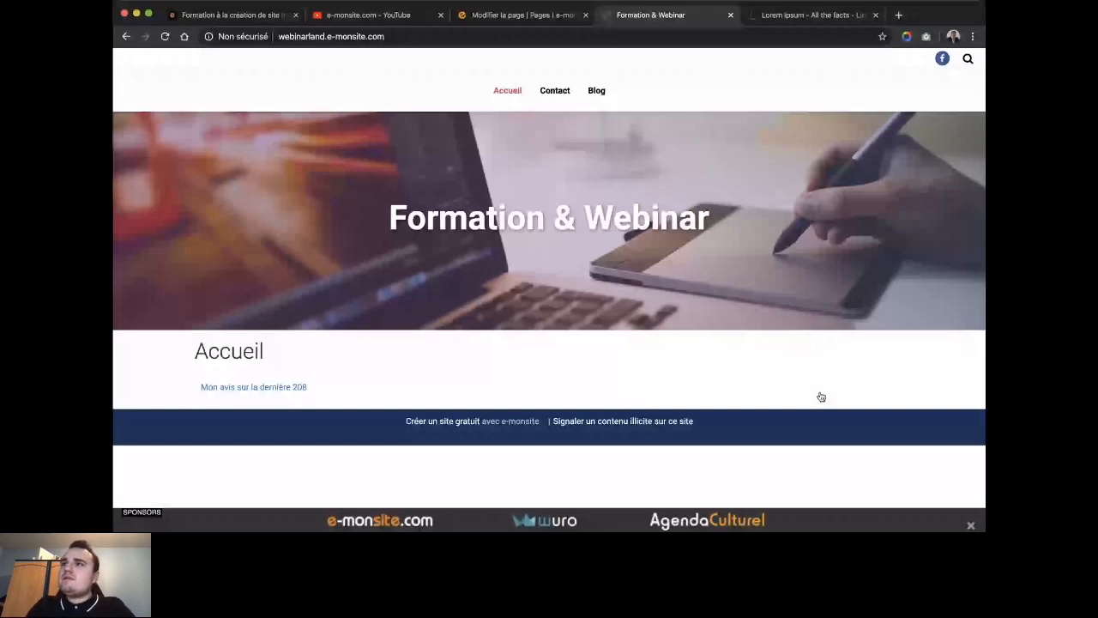
- Review the "Derniers billets" settings among the Blog widgets in the page editor, then close them without saving
{"action": "left_click", "coordinate": [523, 14]}
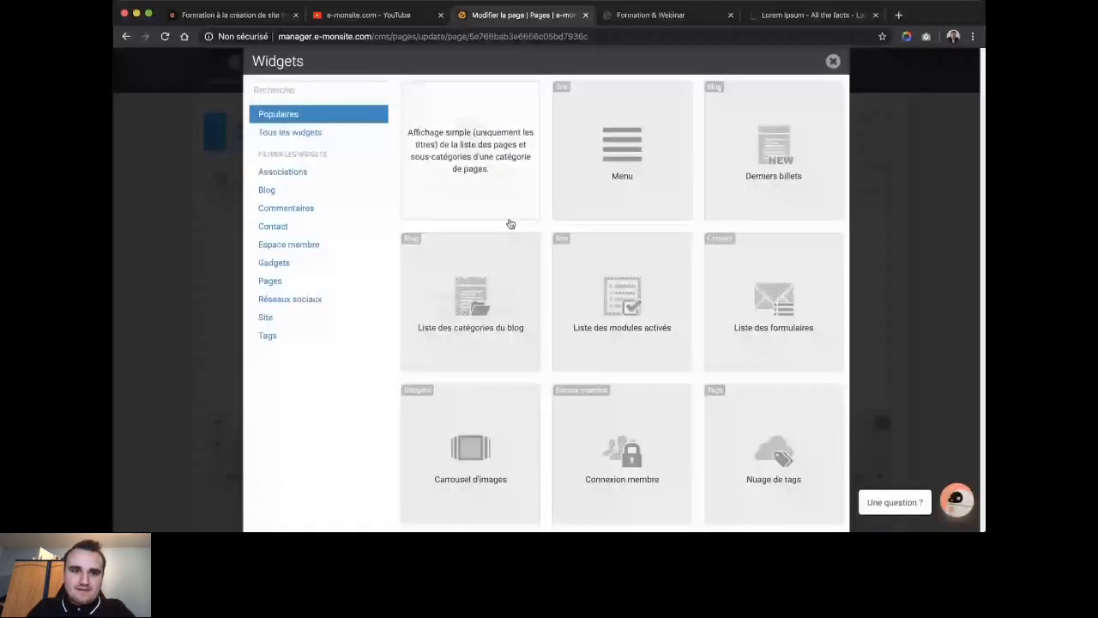
{"action": "left_click", "coordinate": [323, 196]}
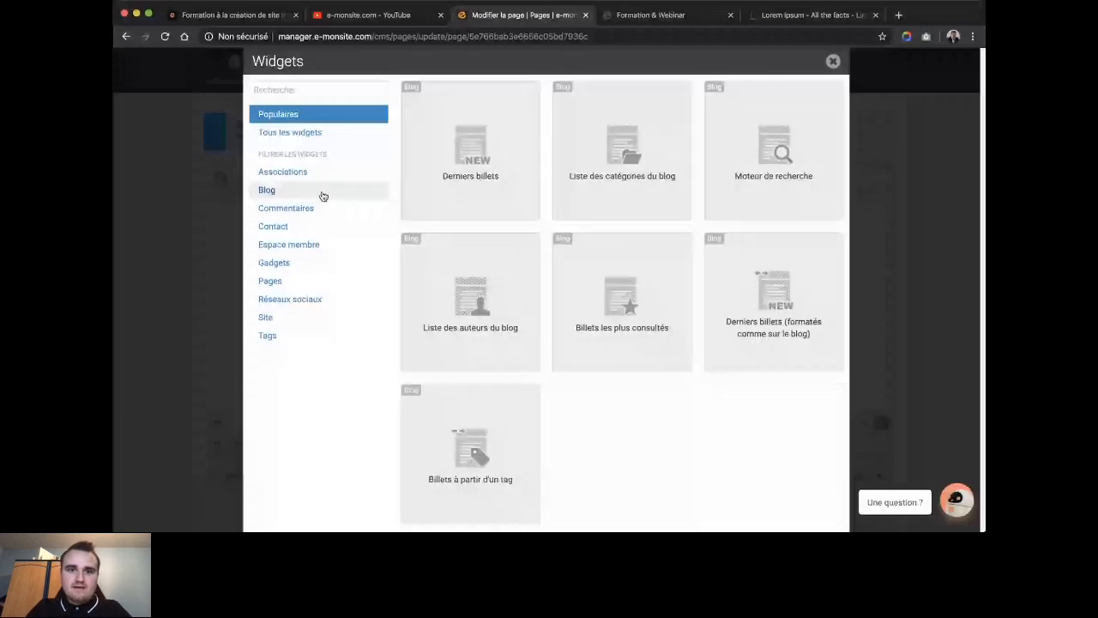
{"action": "left_click", "coordinate": [470, 147]}
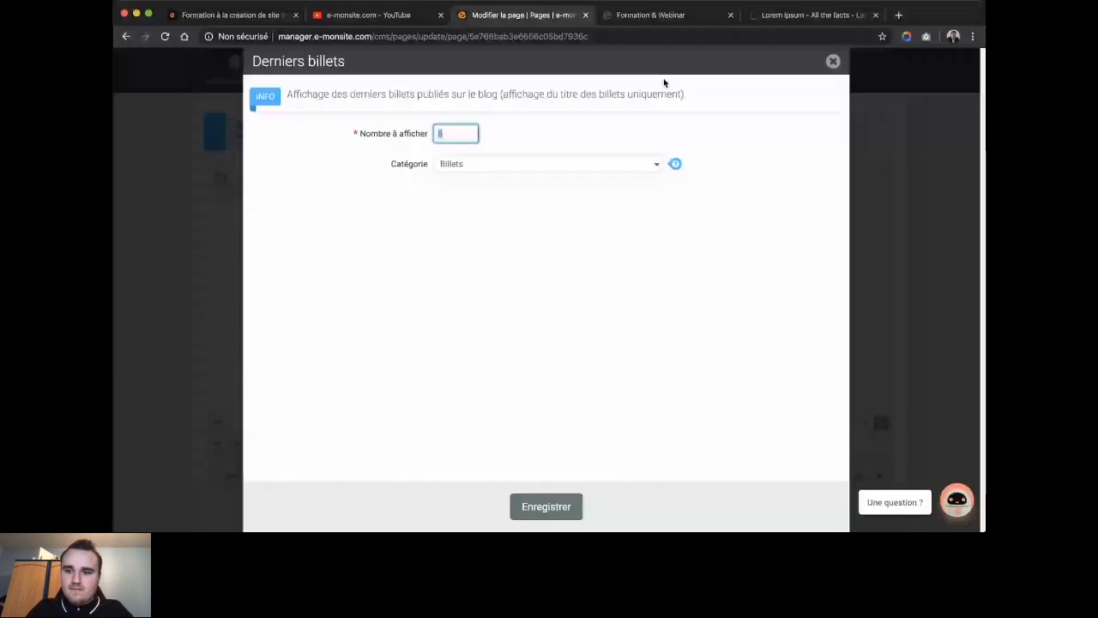
{"action": "key", "text": "Escape"}
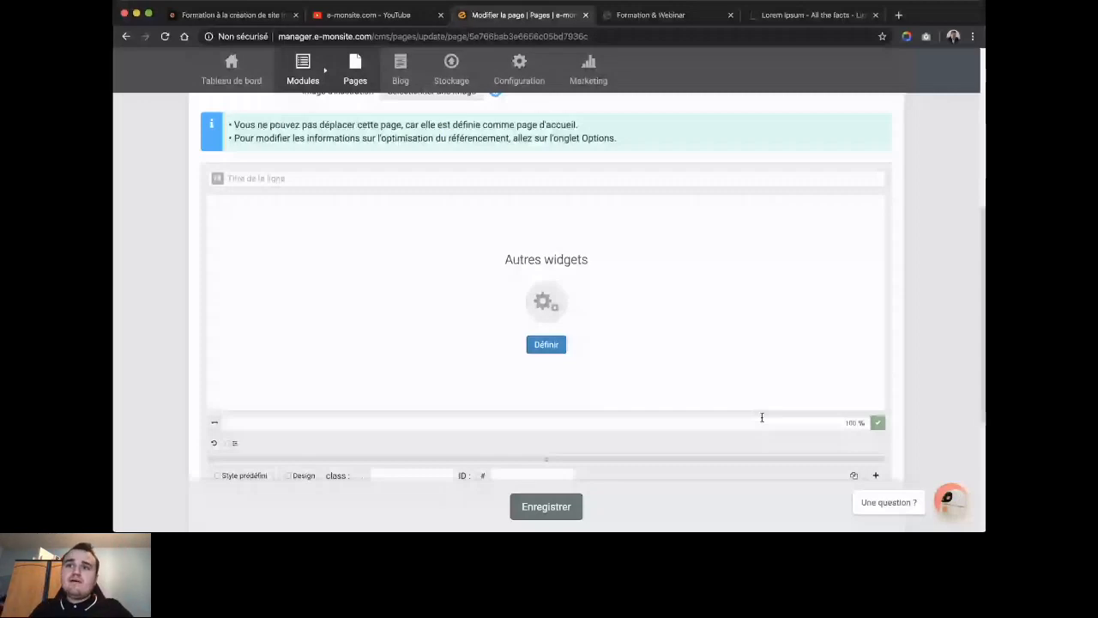
- Add two more columns to the home page row beside the "Autres widgets" block
{"action": "left_click", "coordinate": [876, 475]}
{"action": "left_click", "coordinate": [875, 475]}
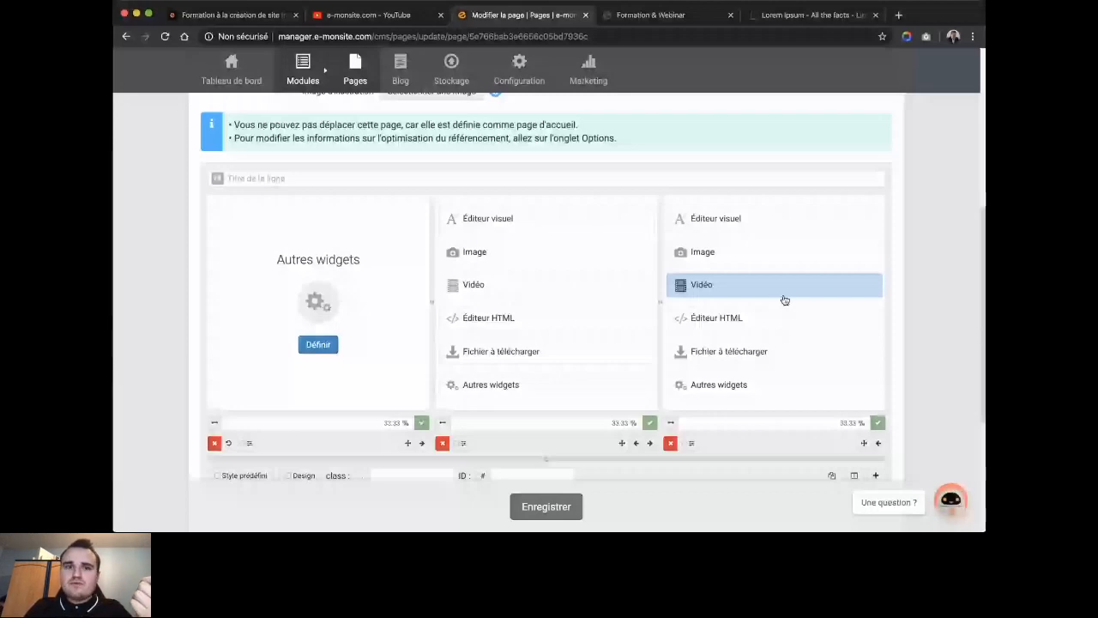
- Browse the e-monsite webinars page and its "Formation E-monsite Manager" sessions, then return to the webinars overview
{"action": "left_click", "coordinate": [230, 15]}
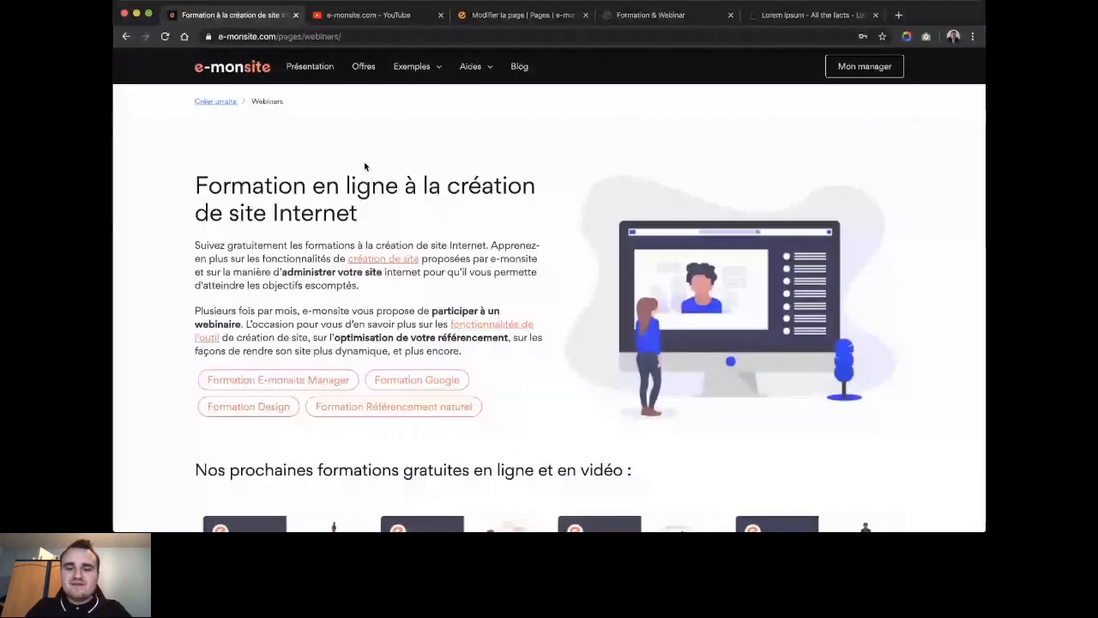
{"action": "scroll", "coordinate": [364, 172], "scroll_direction": "down", "scroll_amount": 3}
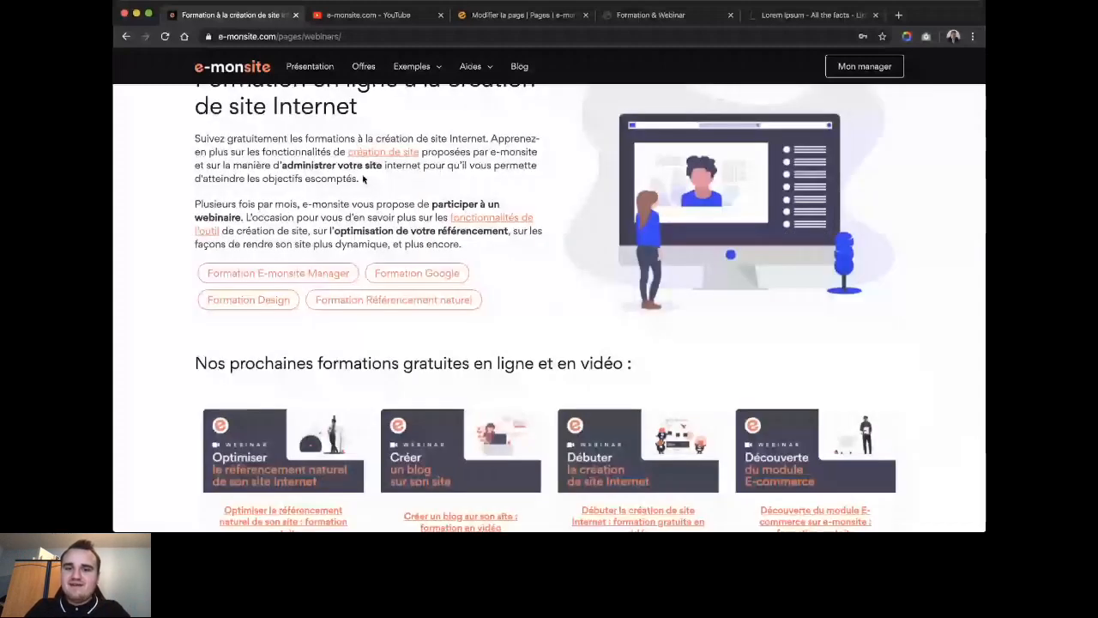
{"action": "left_click", "coordinate": [277, 273]}
{"action": "scroll", "coordinate": [497, 287], "scroll_direction": "down", "scroll_amount": 2}
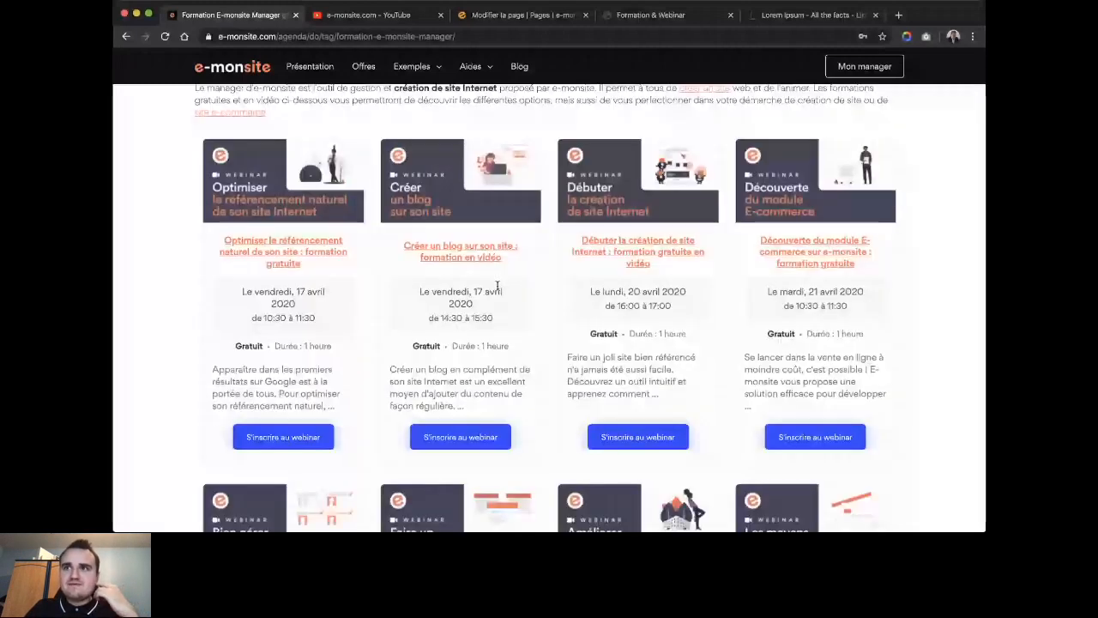
{"action": "key", "text": "super+Left"}
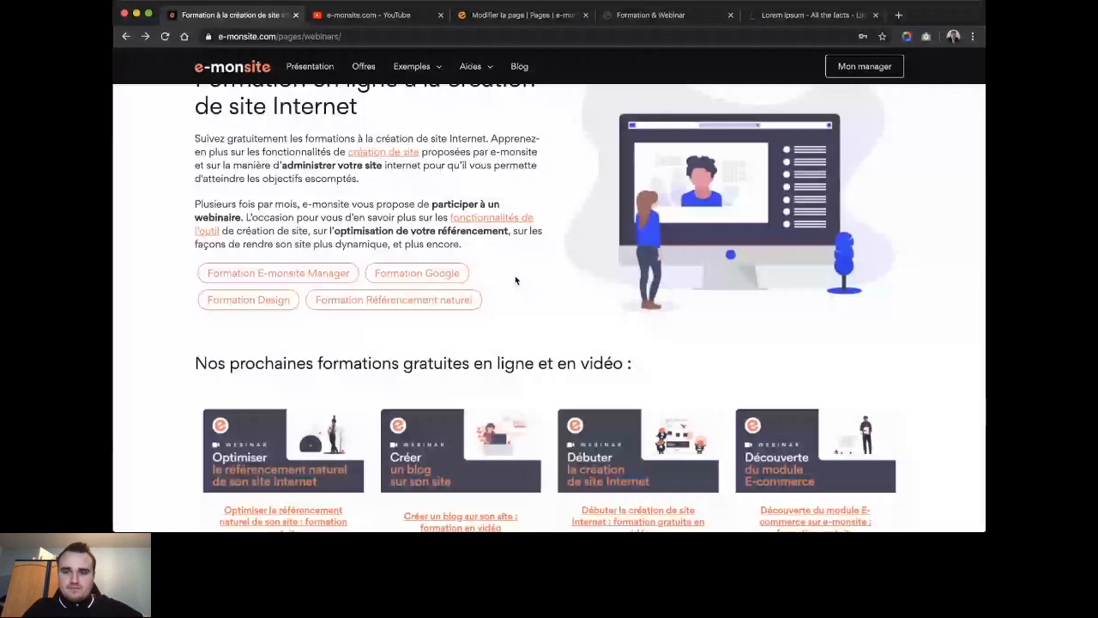
- Switch to the e-monsite.com YouTube channel, reload it and look through its online webinar videos
{"action": "left_click", "coordinate": [375, 19]}
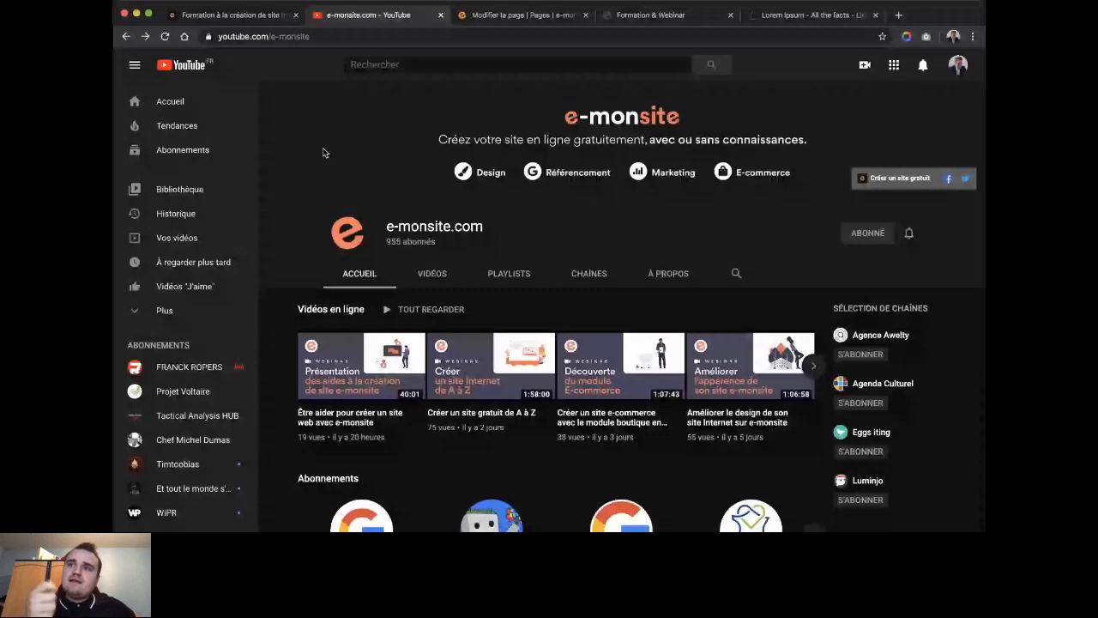
{"action": "scroll", "coordinate": [341, 358], "scroll_direction": "down", "scroll_amount": 1}
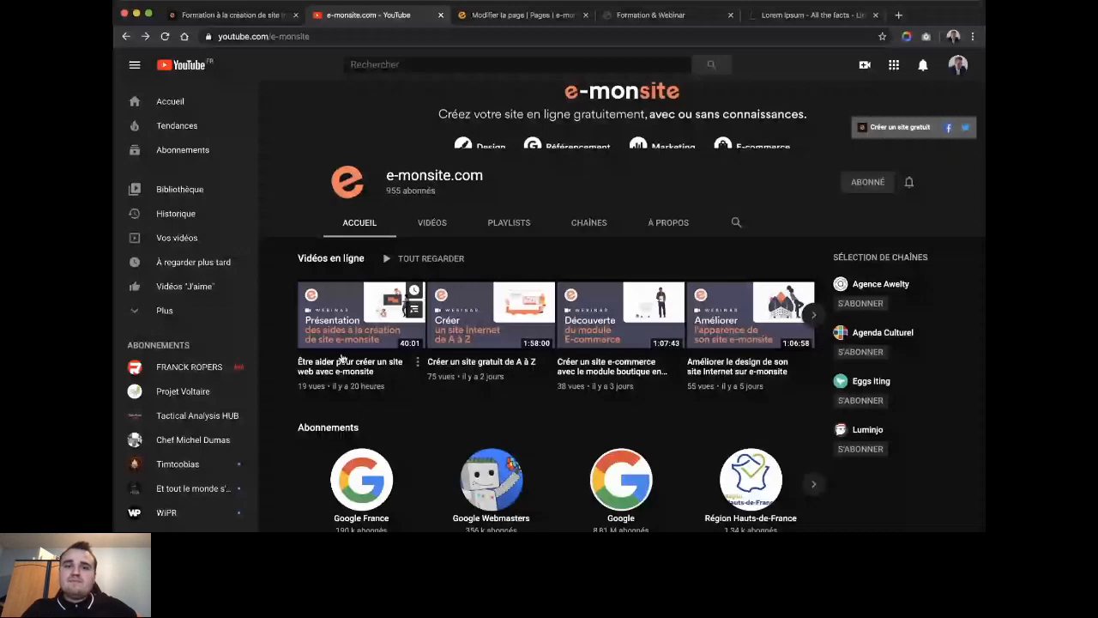
{"action": "scroll", "coordinate": [341, 358], "scroll_direction": "down", "scroll_amount": 2}
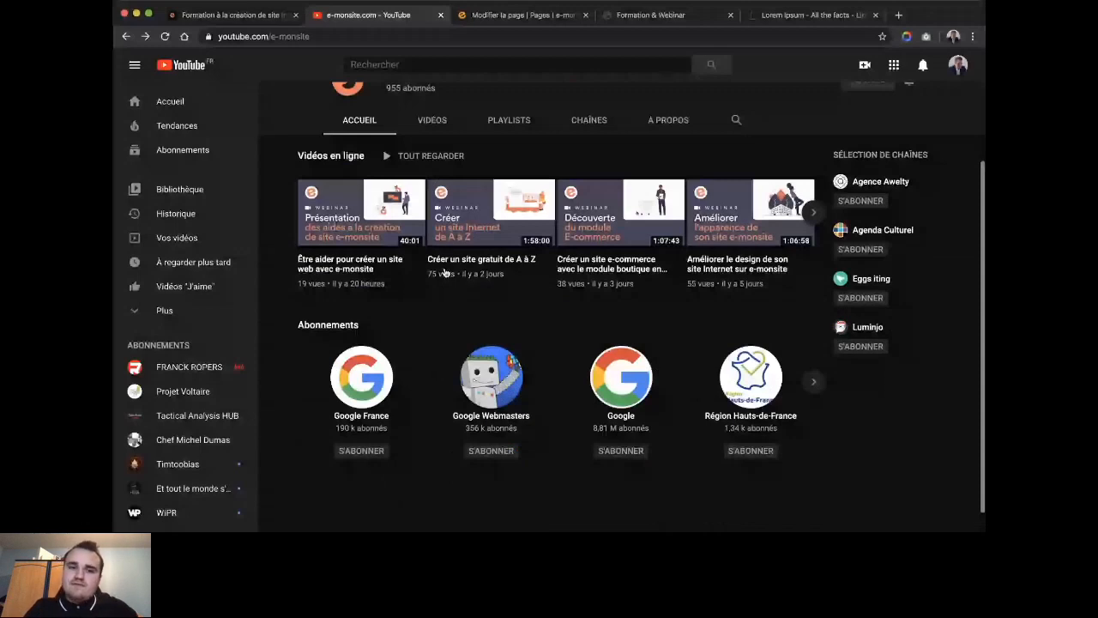
{"action": "scroll", "coordinate": [444, 273], "scroll_direction": "up", "scroll_amount": 1}
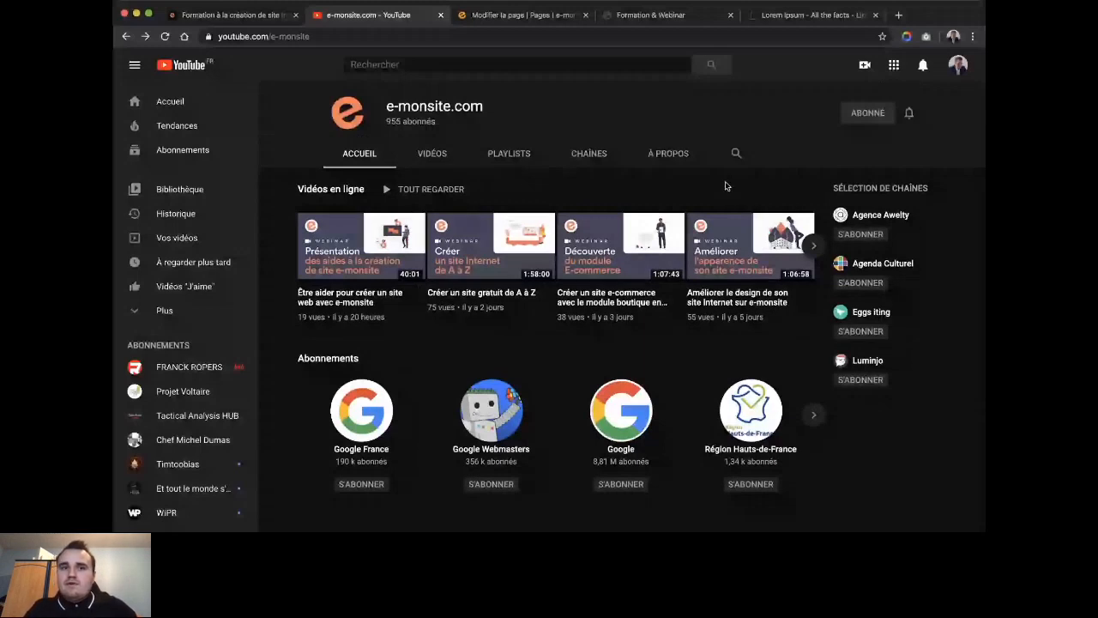
{"action": "key", "text": "super+r"}
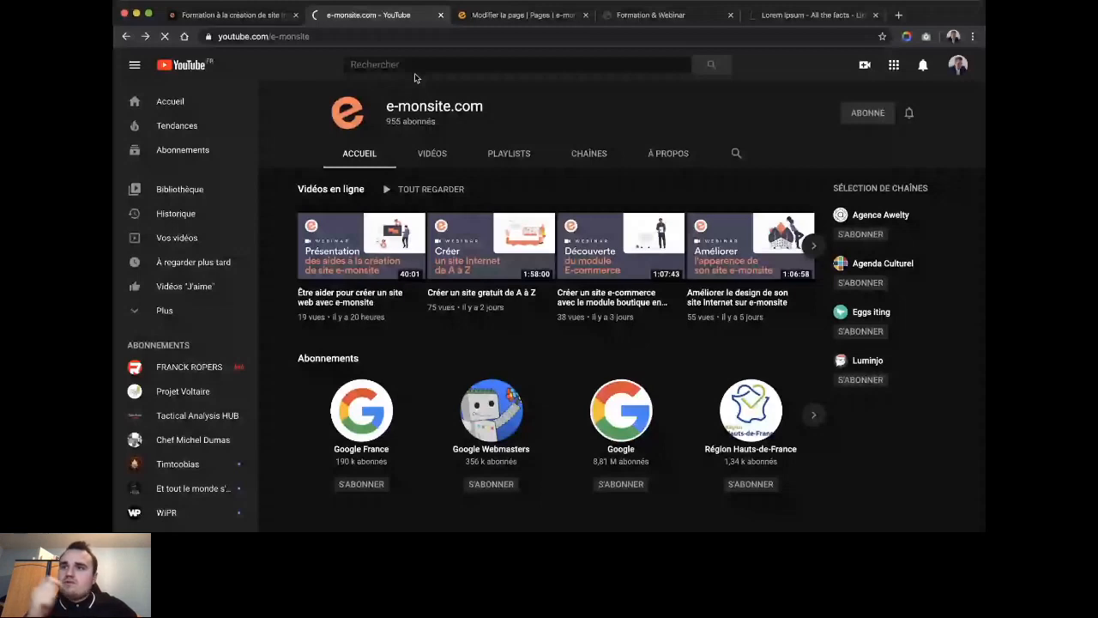
{"action": "scroll", "coordinate": [352, 247], "scroll_direction": "down", "scroll_amount": 1}
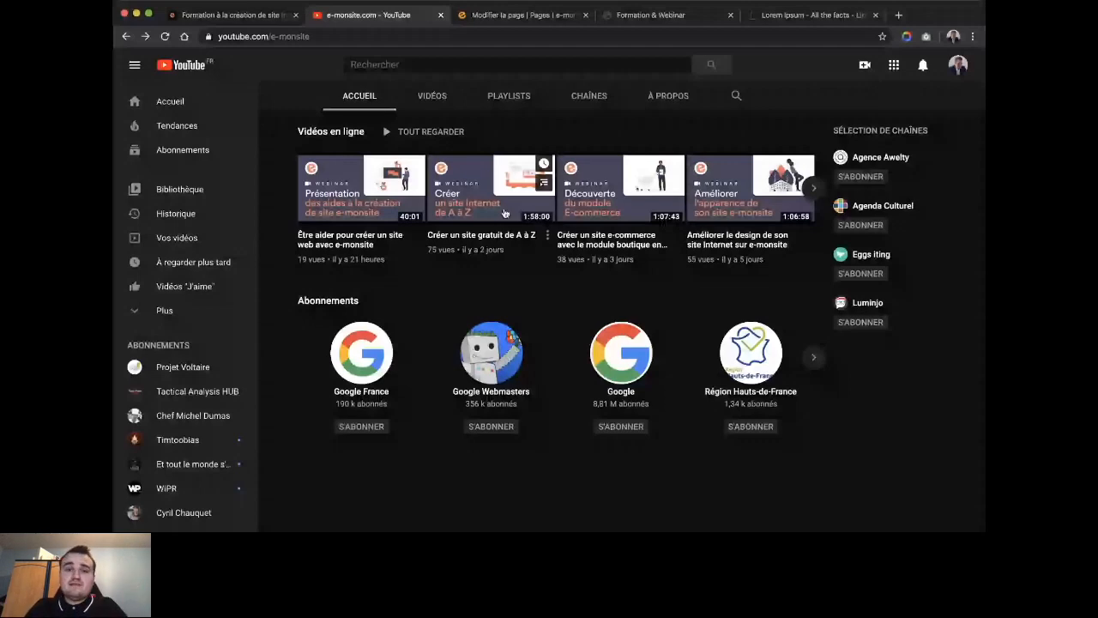
- Return to the e-monsite webinars page and view the e-monsite home page's support section
{"action": "left_click", "coordinate": [234, 16]}
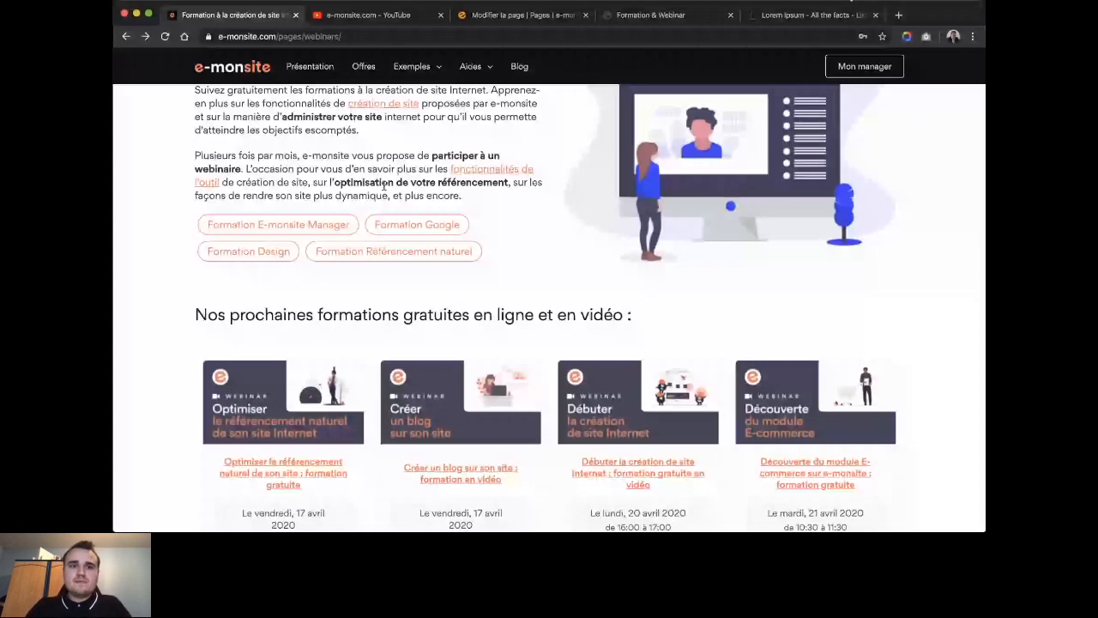
{"action": "left_click", "coordinate": [247, 74]}
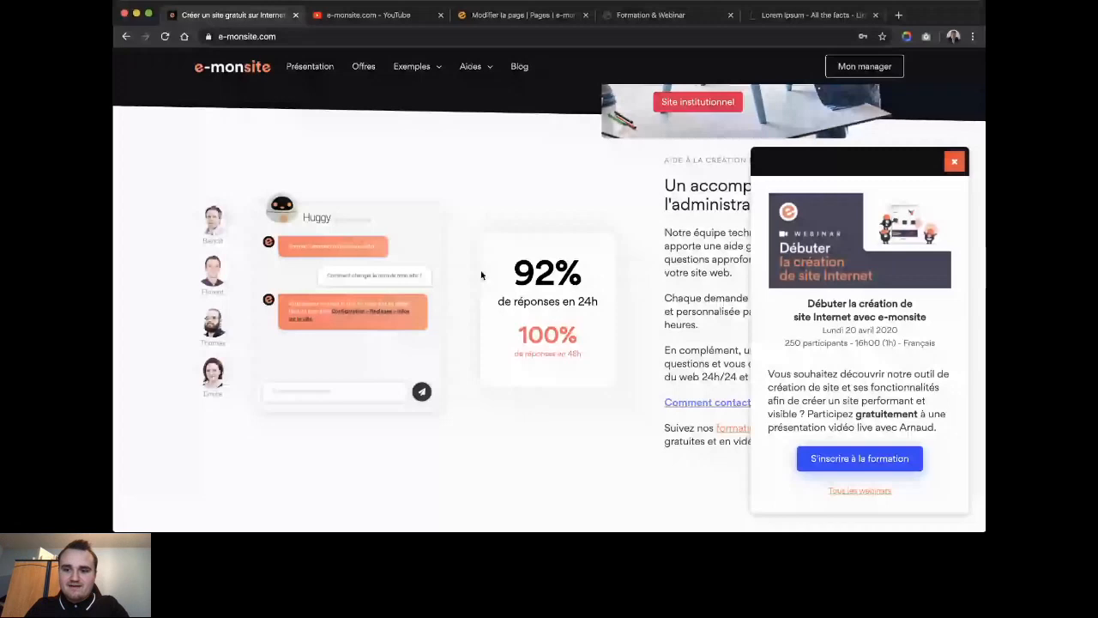
{"action": "key", "text": "super+Tab"}
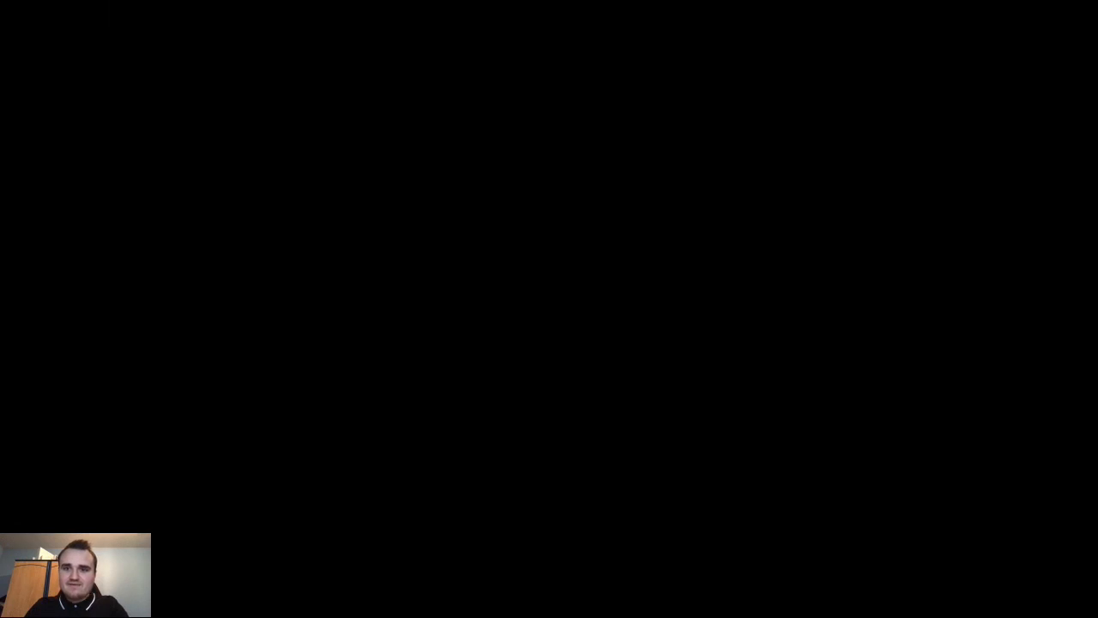